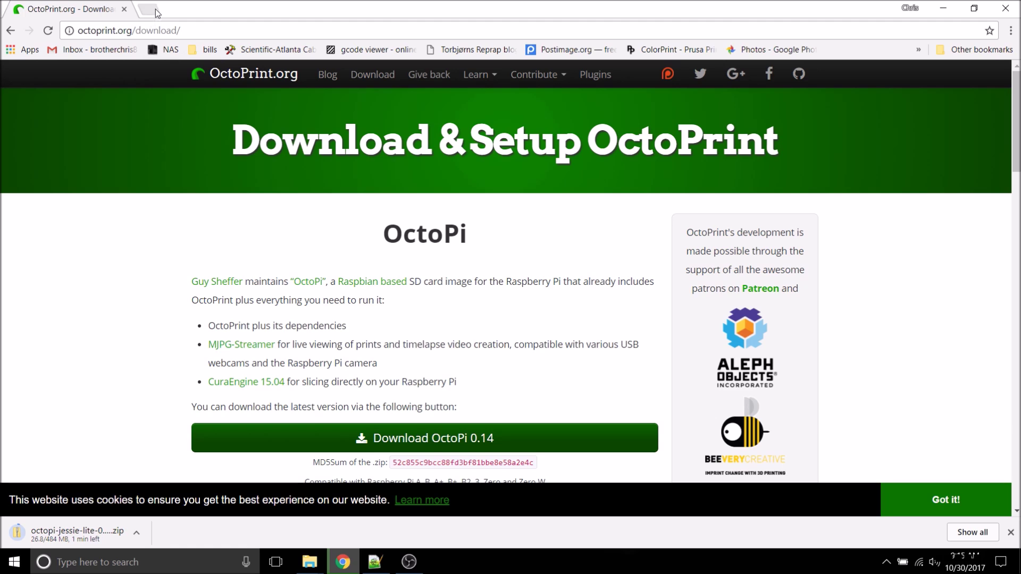
Step: Open a new Chrome tab while the OctoPi 0.14 zip keeps downloading
{"action": "left_click", "coordinate": [150, 9]}
Step: Search for 'win32 disk' and download the Win32 Disk Imager installer from SourceForge
{"action": "type", "text": "w"}
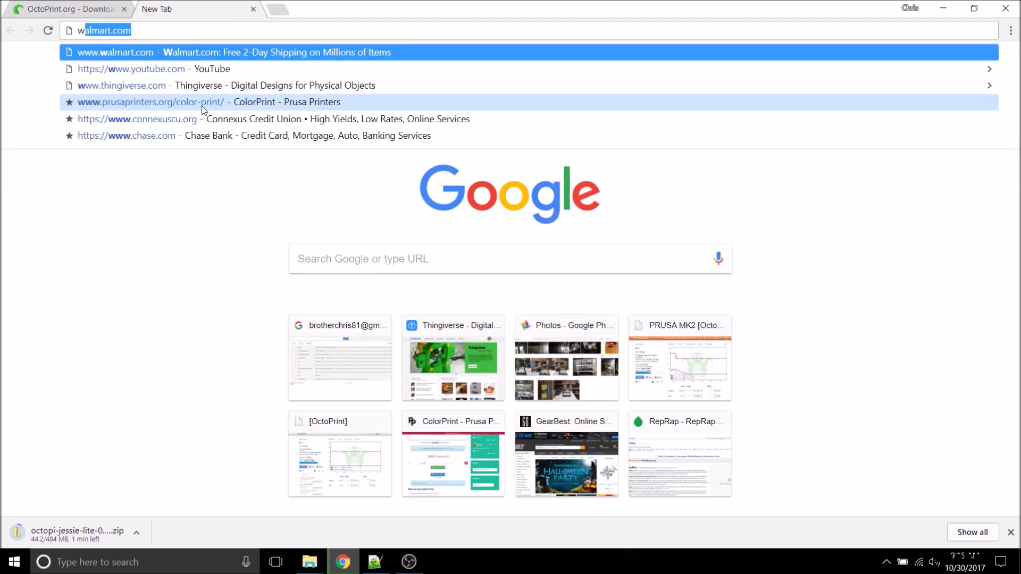
{"action": "type", "text": "in32 disk"}
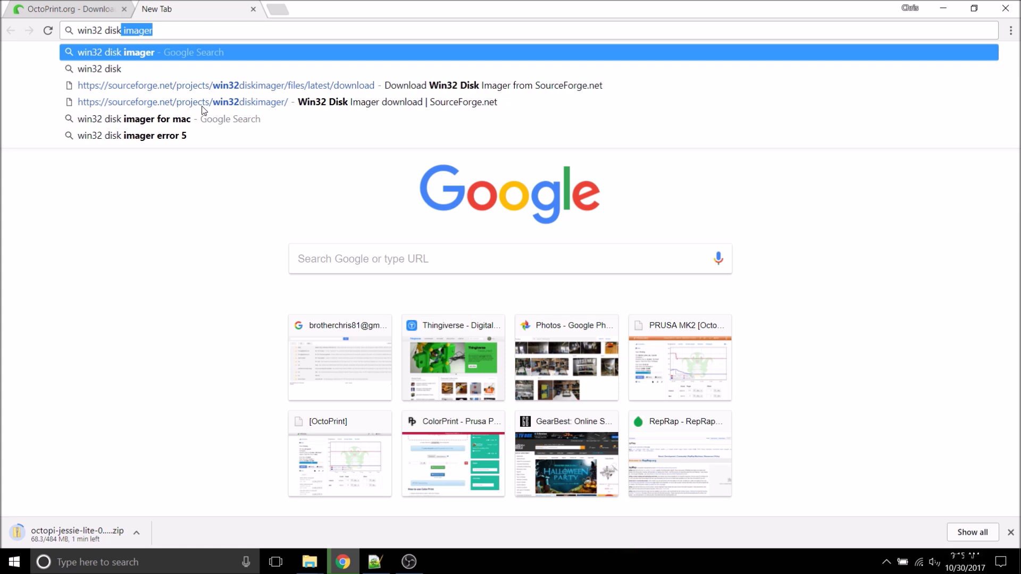
{"action": "key", "text": "Return"}
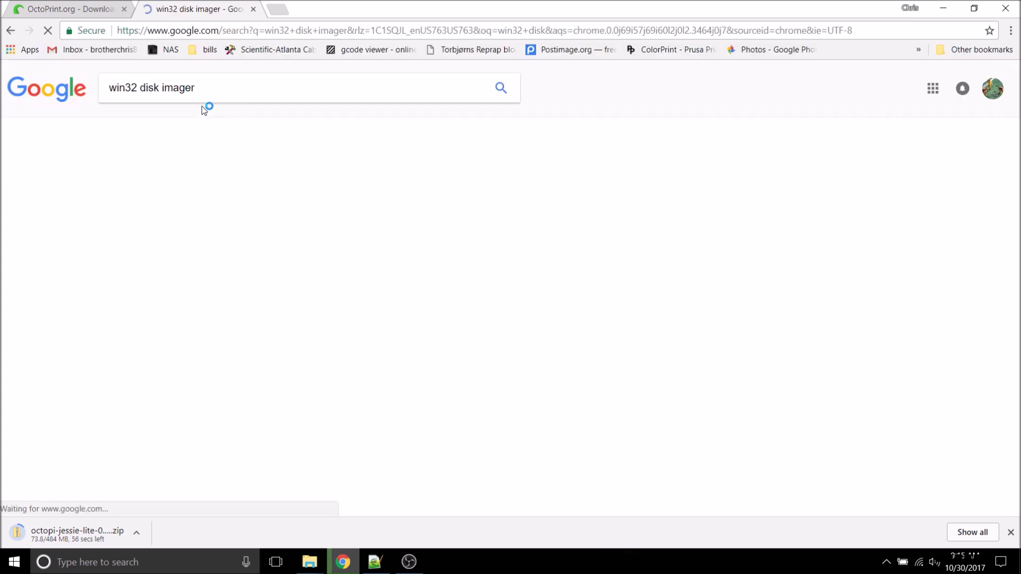
{"action": "left_click", "coordinate": [235, 184]}
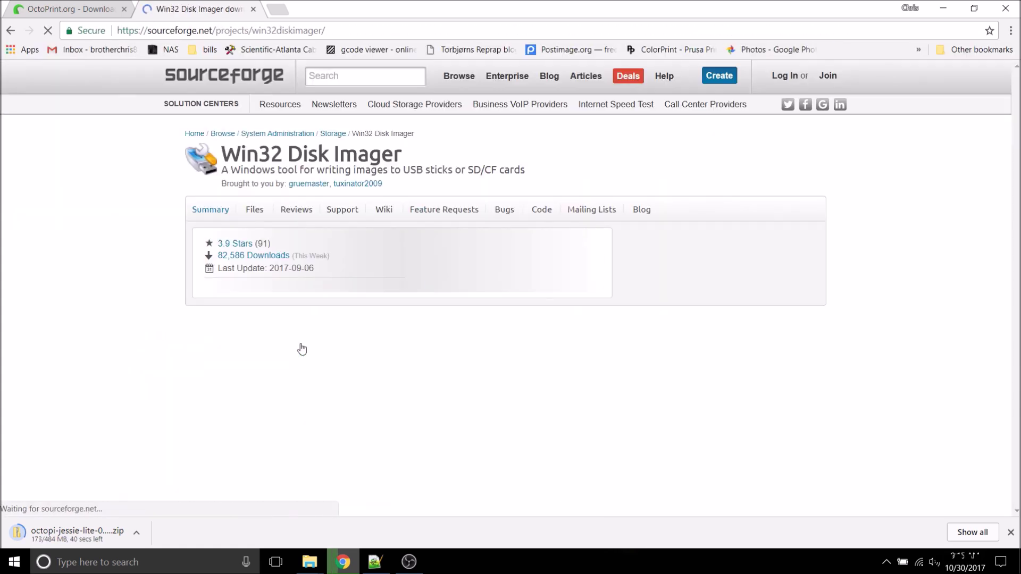
{"action": "left_click", "coordinate": [489, 322]}
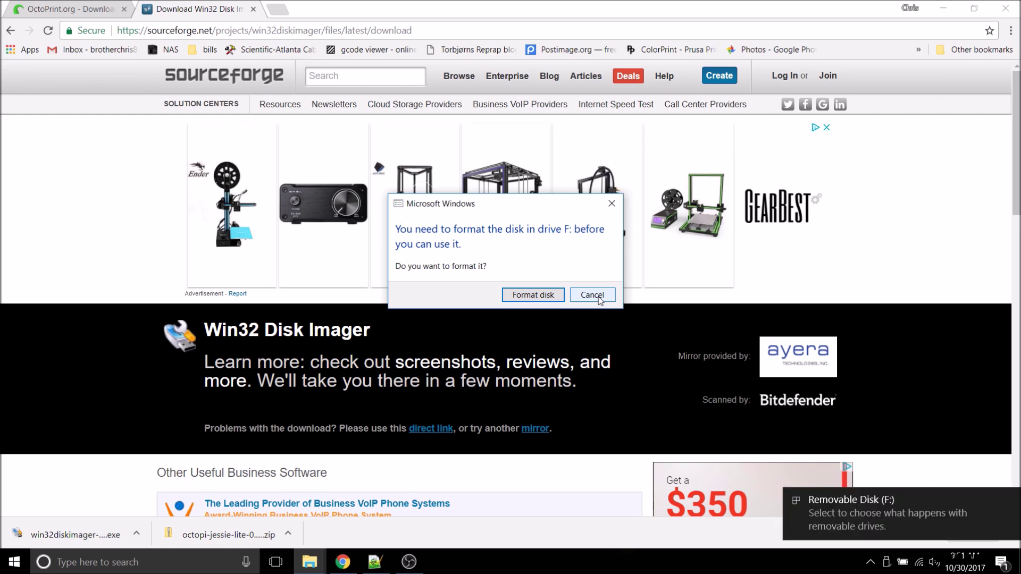
Step: Dismiss the drive F: format prompt and search the Start menu for 'disk ma'
{"action": "left_click", "coordinate": [592, 295]}
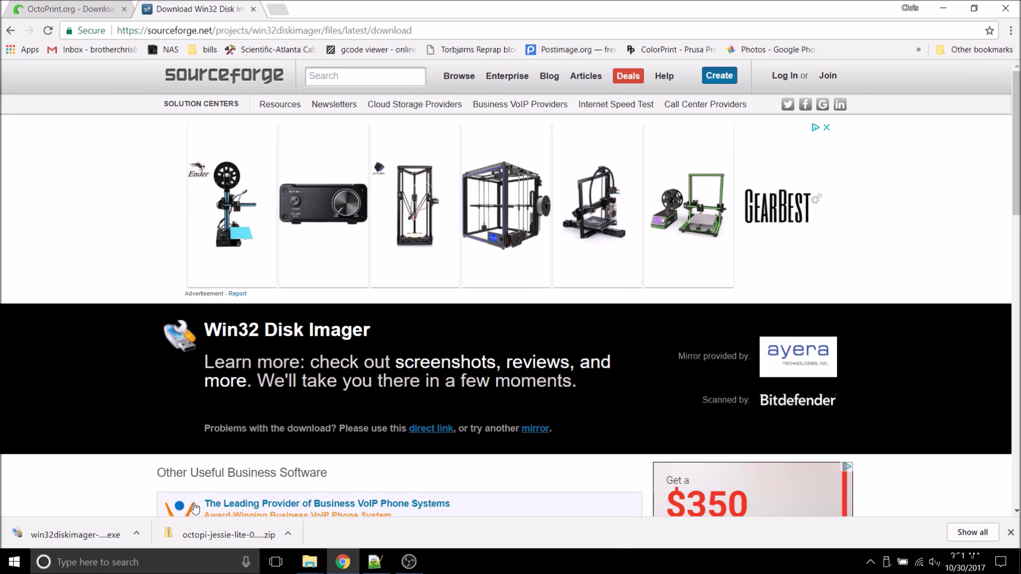
{"action": "left_click", "coordinate": [7, 566]}
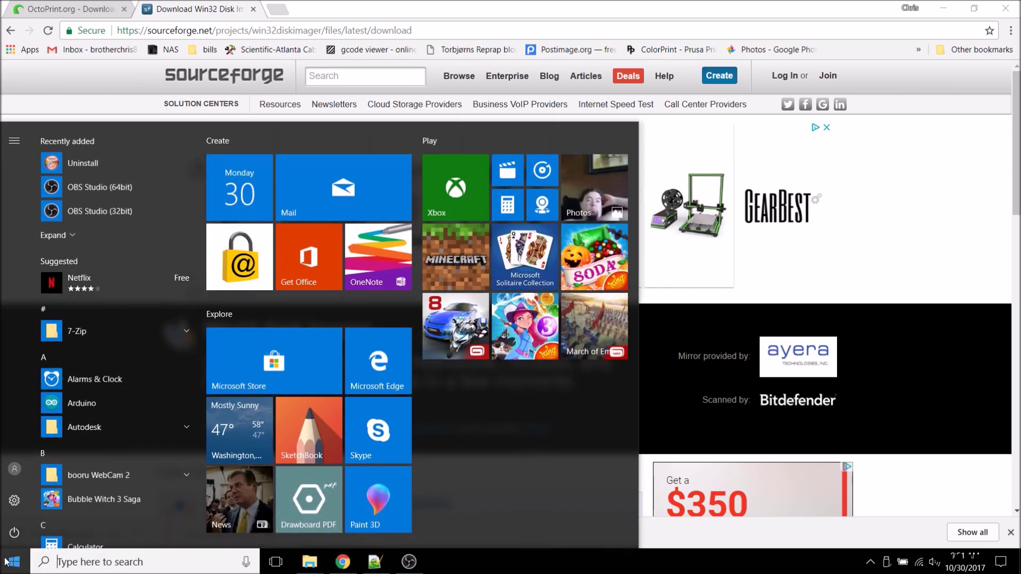
{"action": "type", "text": "disk ma"}
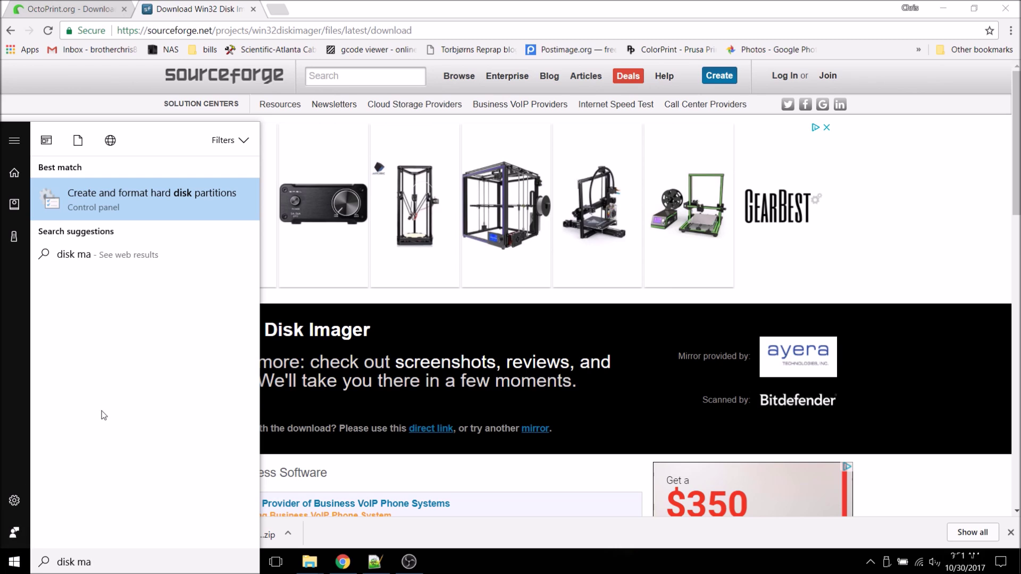
Step: In Disk Management, delete the 1.67 GB partition on Disk 1
{"action": "left_click", "coordinate": [142, 204]}
{"action": "left_click", "coordinate": [267, 406]}
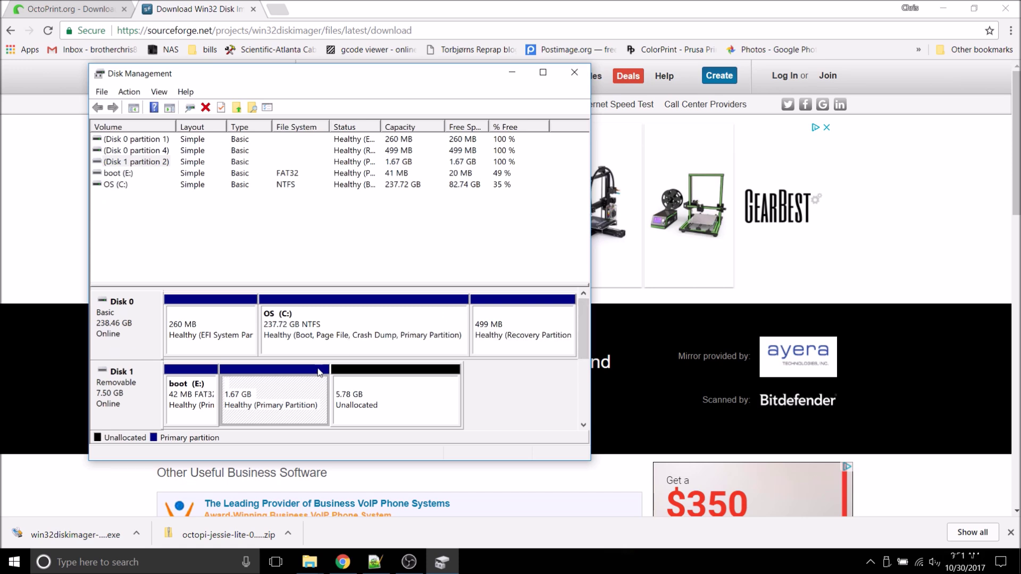
{"action": "right_click", "coordinate": [269, 405]}
{"action": "left_click", "coordinate": [255, 340]}
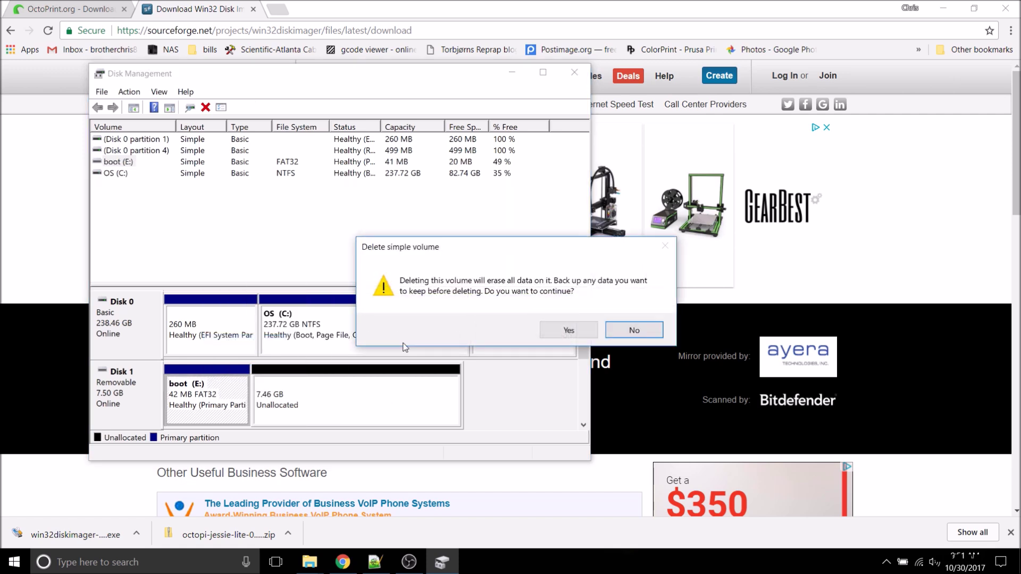
{"action": "left_click", "coordinate": [569, 330]}
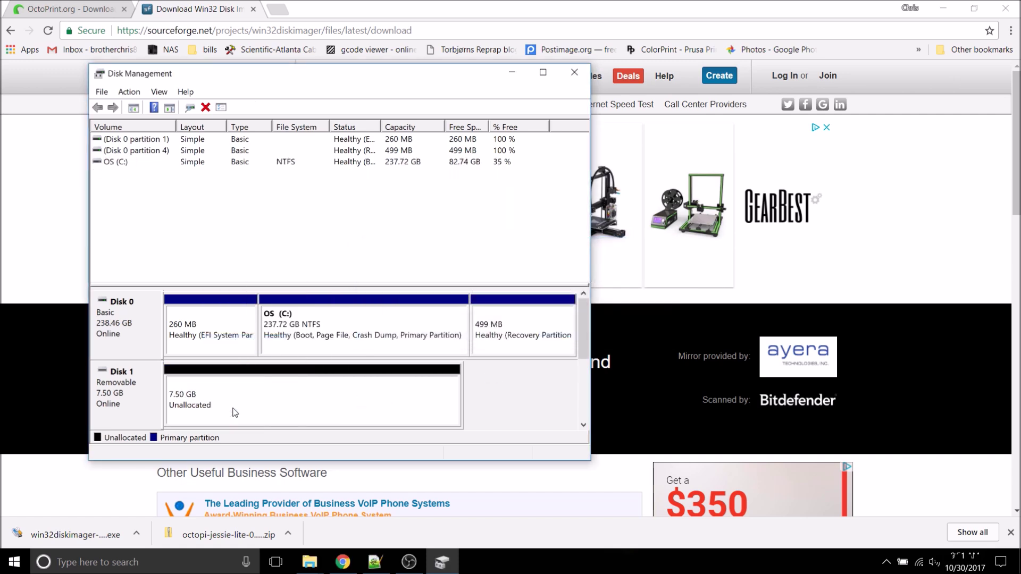
Step: Create a full 7678 MB FAT32 simple volume on Disk 1, then close Disk Management and the browser
{"action": "left_click", "coordinate": [264, 403]}
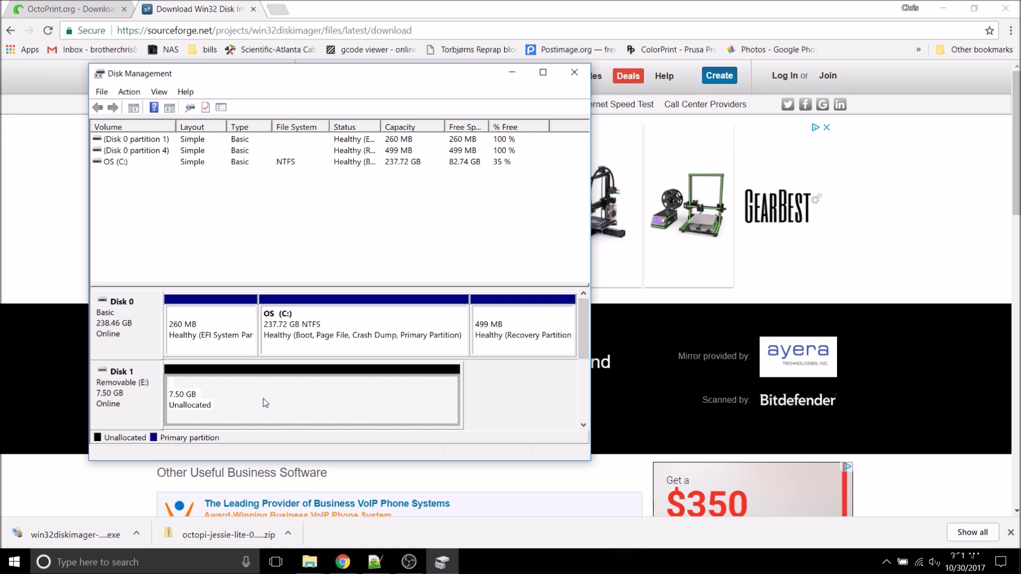
{"action": "right_click", "coordinate": [265, 402]}
{"action": "left_click", "coordinate": [276, 408]}
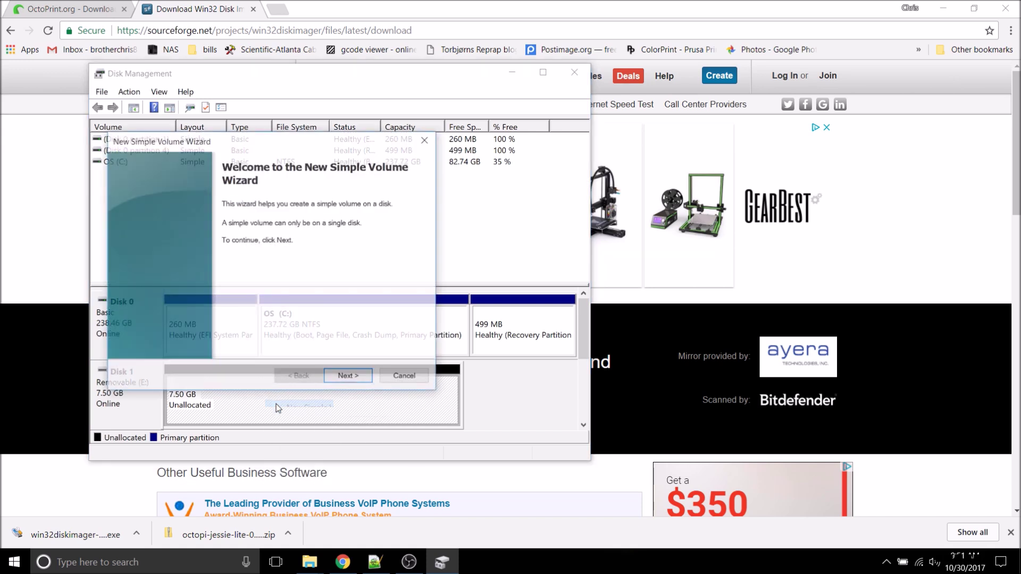
{"action": "left_click", "coordinate": [347, 378]}
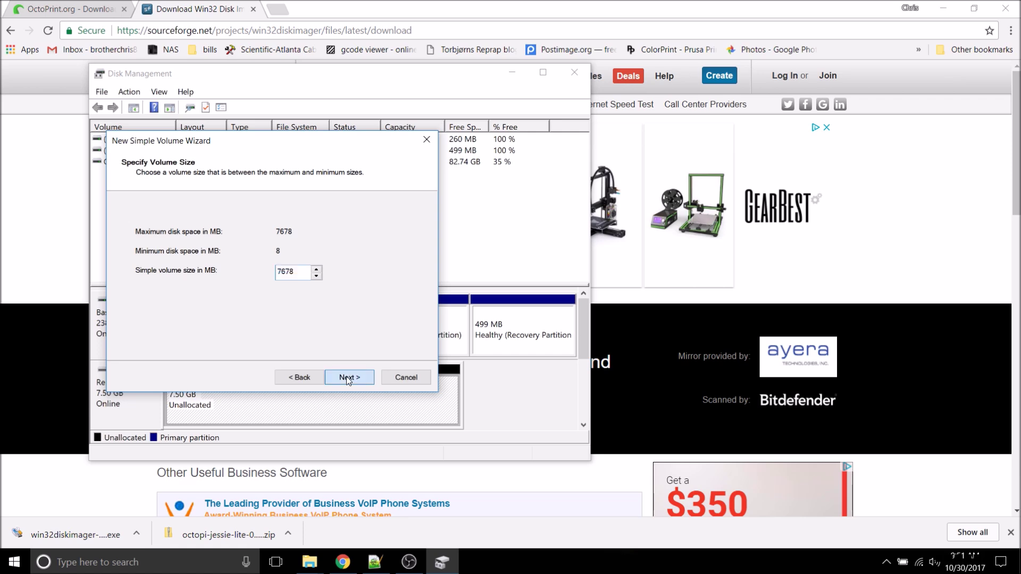
{"action": "left_click", "coordinate": [346, 378]}
{"action": "left_click", "coordinate": [347, 378]}
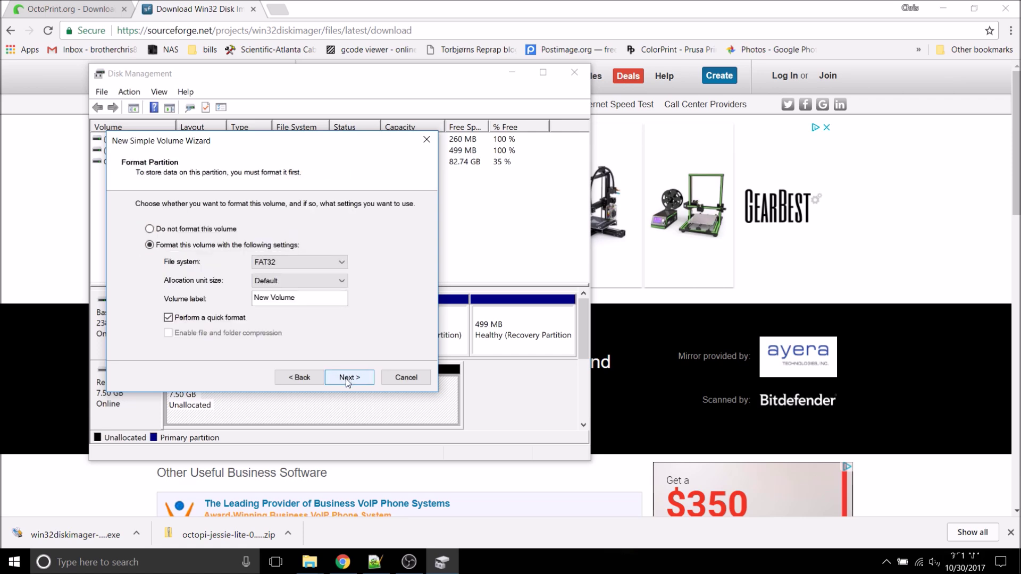
{"action": "left_click", "coordinate": [347, 377]}
{"action": "left_click", "coordinate": [347, 379]}
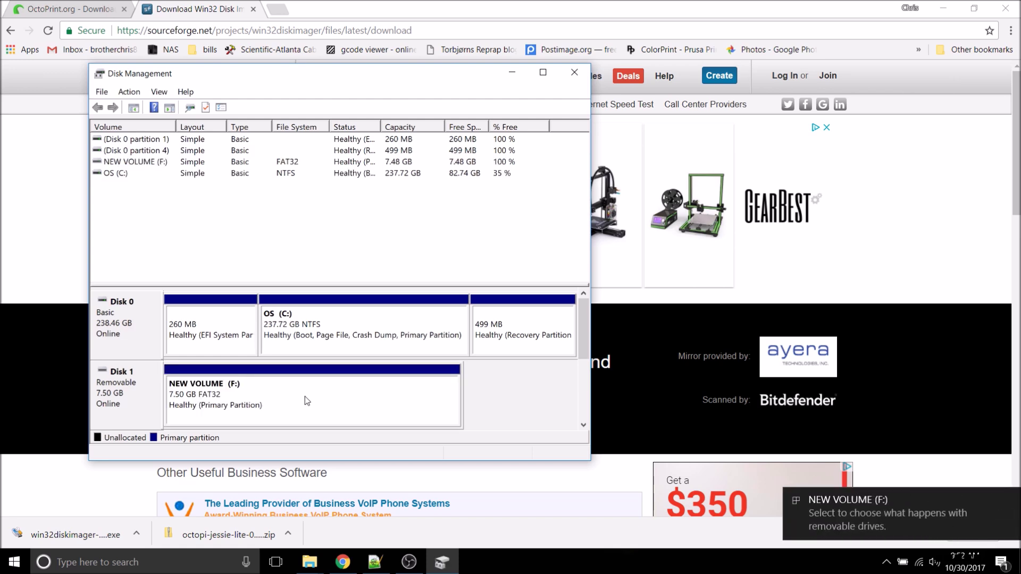
{"action": "left_click", "coordinate": [576, 73]}
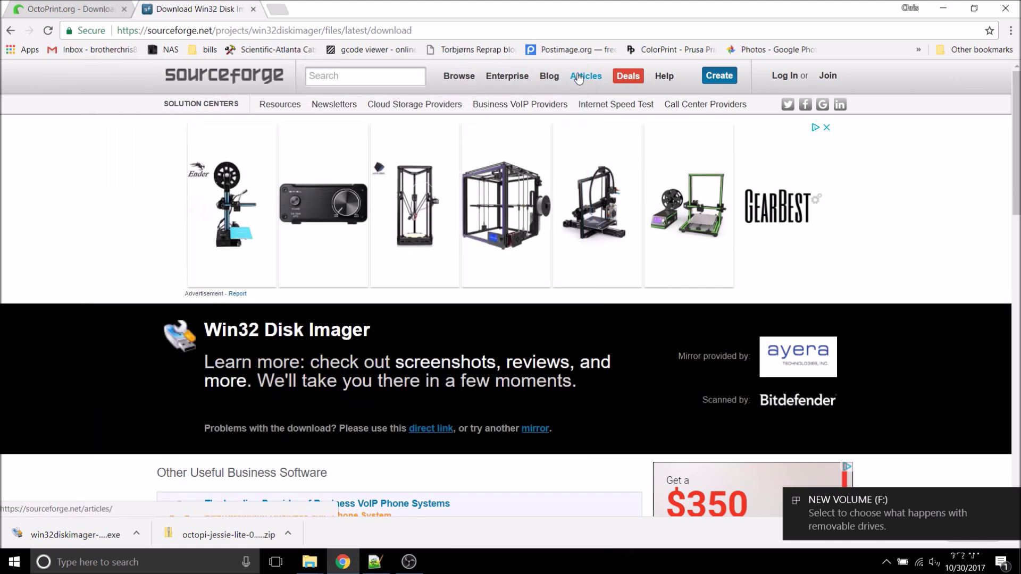
{"action": "left_click", "coordinate": [1007, 7]}
Step: Extract the OctoPi zip in the Downloads folder with 7-Zip
{"action": "mouse_move", "coordinate": [310, 562]}
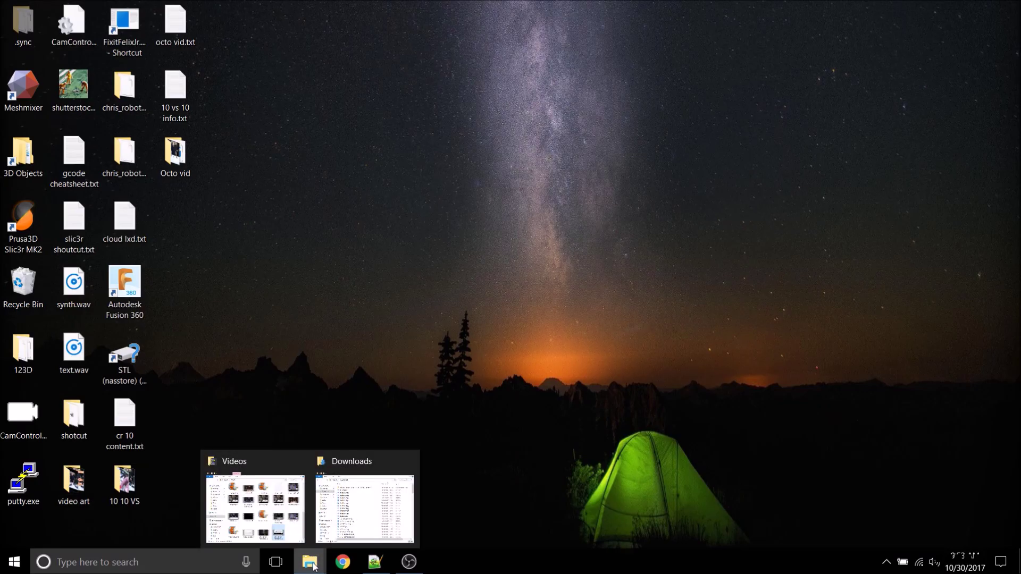
{"action": "left_click", "coordinate": [340, 519]}
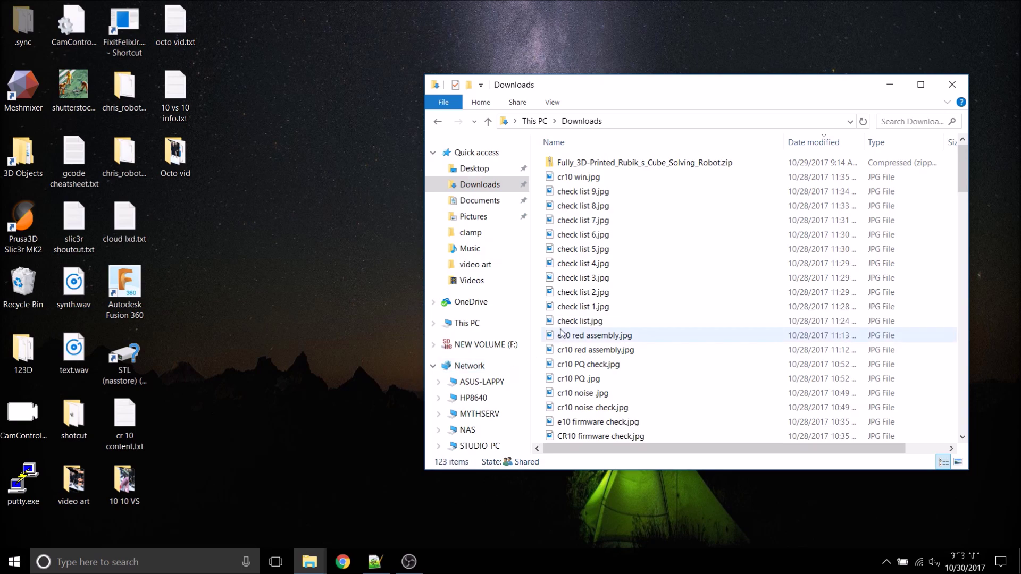
{"action": "left_click", "coordinate": [862, 123]}
{"action": "left_click", "coordinate": [612, 164]}
{"action": "right_click", "coordinate": [612, 163]}
{"action": "mouse_move", "coordinate": [659, 221]}
{"action": "left_click", "coordinate": [564, 266]}
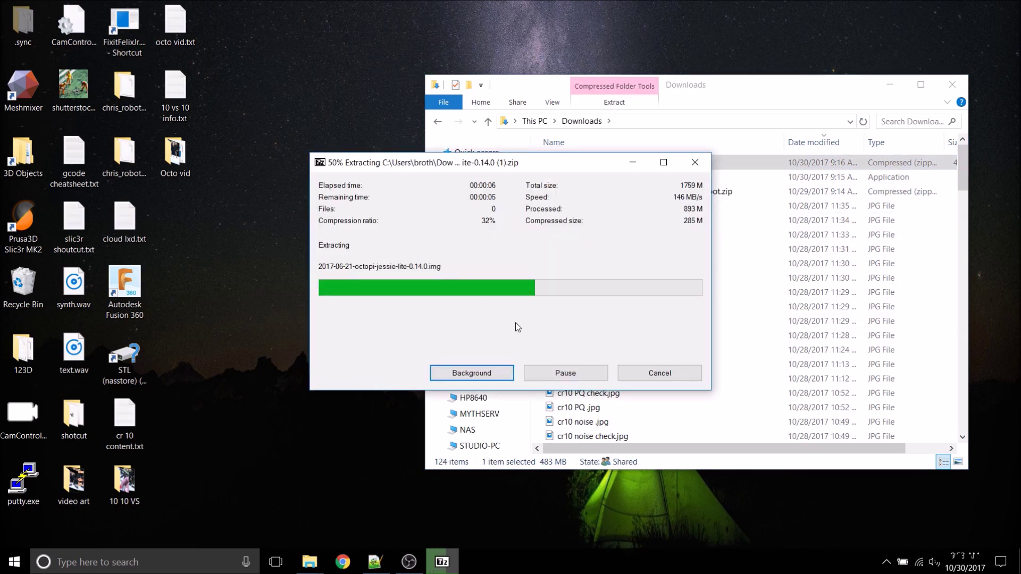
Step: Install Win32 Disk Imager with default settings and launch it
{"action": "double_click", "coordinate": [671, 179]}
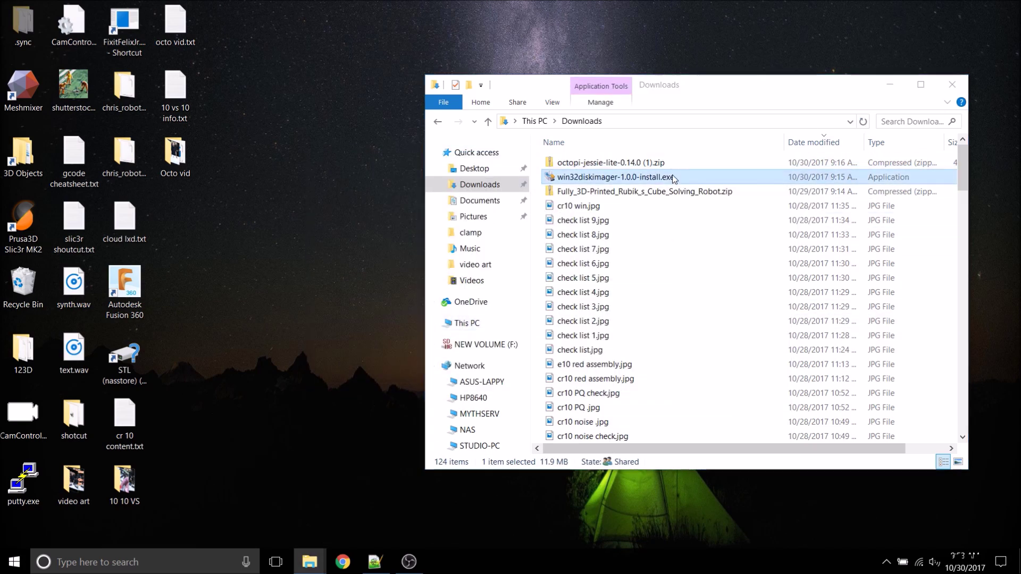
{"action": "left_click", "coordinate": [554, 298]}
{"action": "left_click", "coordinate": [585, 386]}
{"action": "left_click", "coordinate": [585, 386]}
{"action": "left_click", "coordinate": [584, 387]}
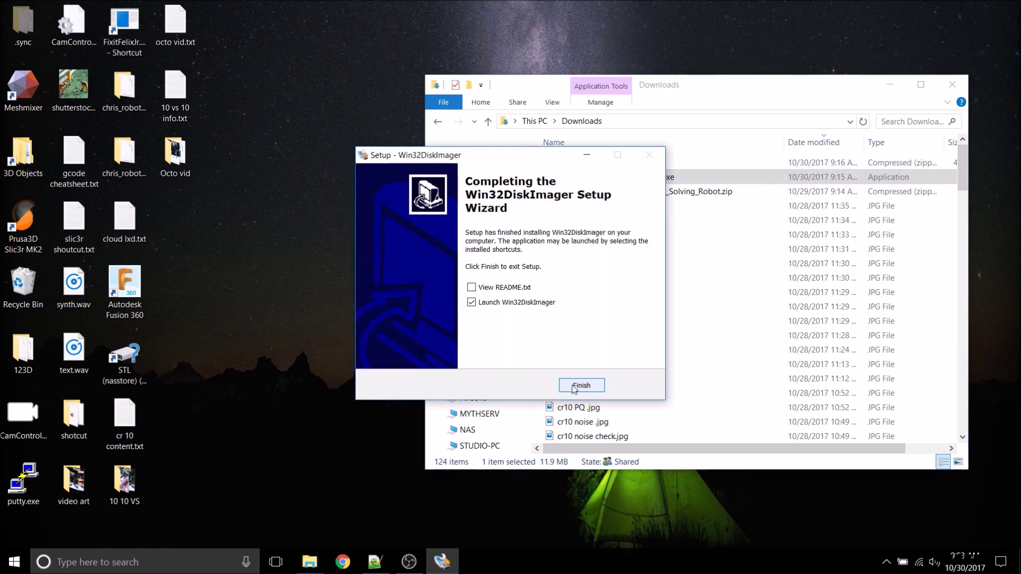
{"action": "left_click", "coordinate": [572, 386]}
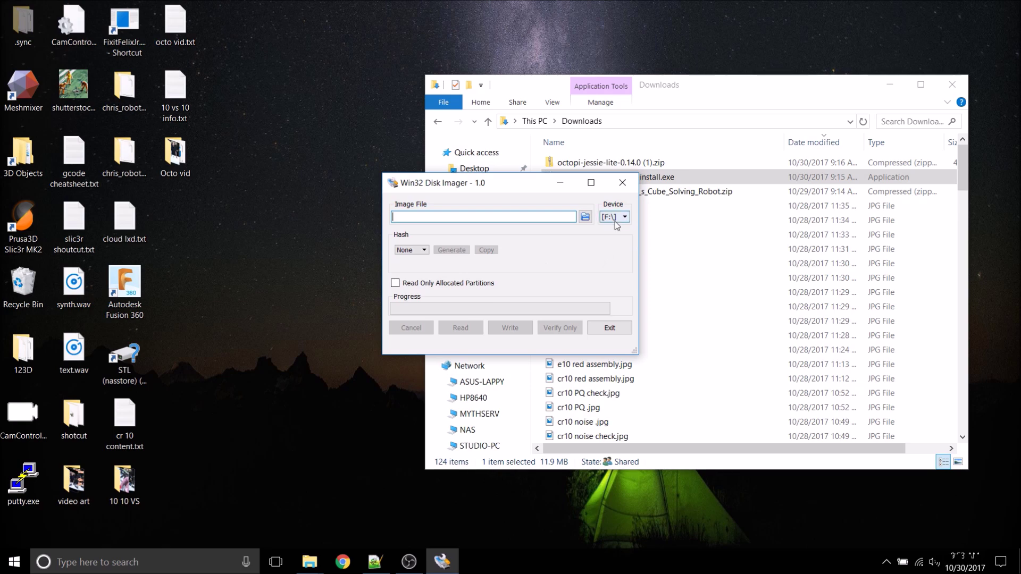
Step: Target device F:\ and load the 2017-06-21-octopi-jessie-lite-0.14.0.img image
{"action": "left_click", "coordinate": [625, 222]}
{"action": "left_click", "coordinate": [624, 229]}
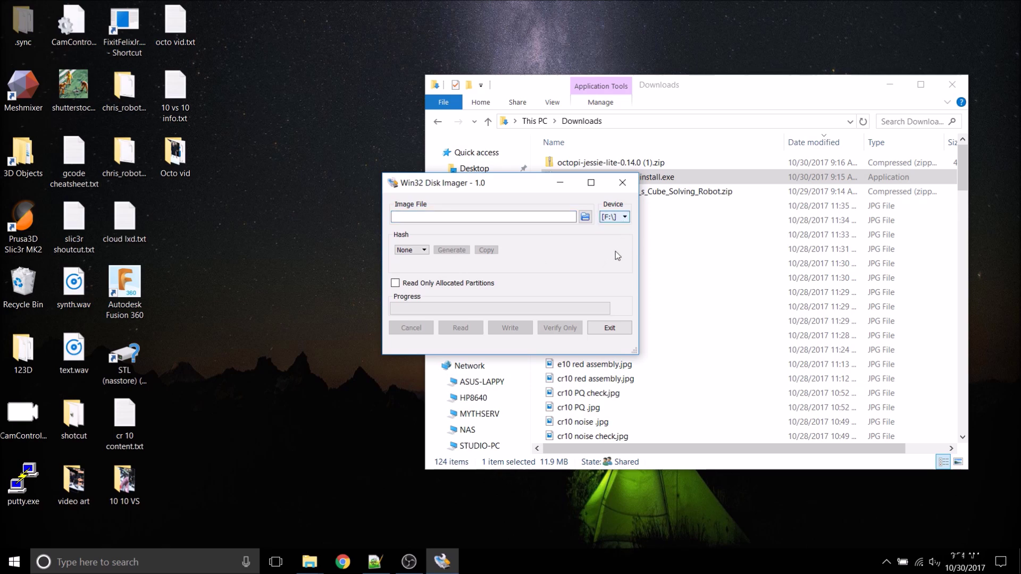
{"action": "left_click", "coordinate": [586, 216]}
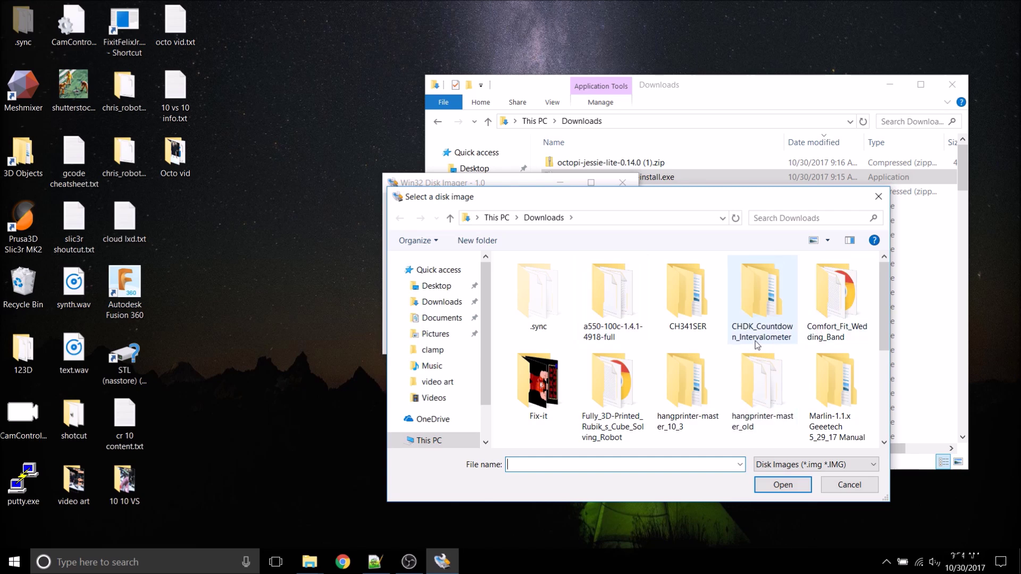
{"action": "scroll", "coordinate": [766, 349], "scroll_direction": "down", "scroll_amount": 4}
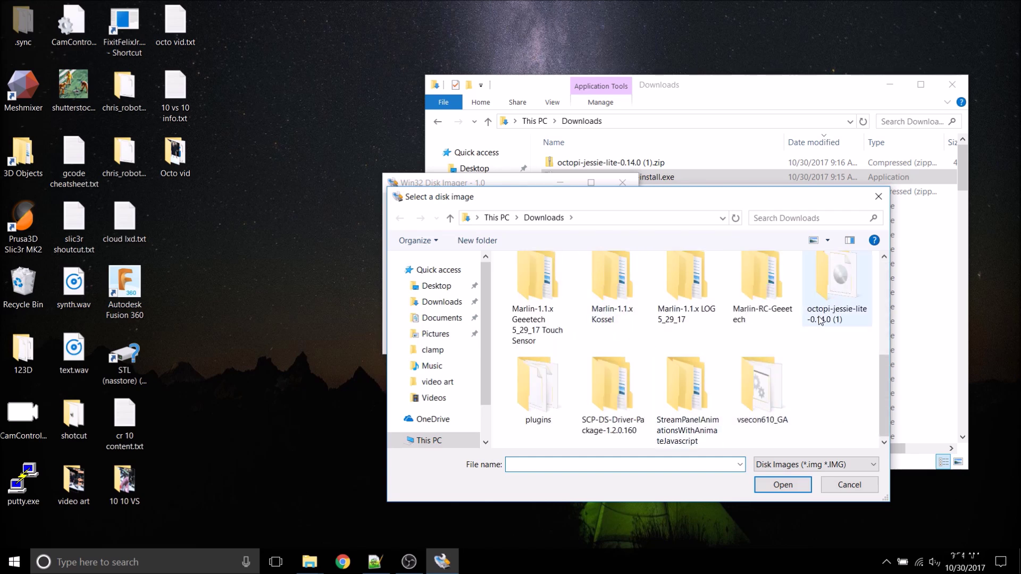
{"action": "double_click", "coordinate": [837, 292]}
{"action": "left_click", "coordinate": [589, 281]}
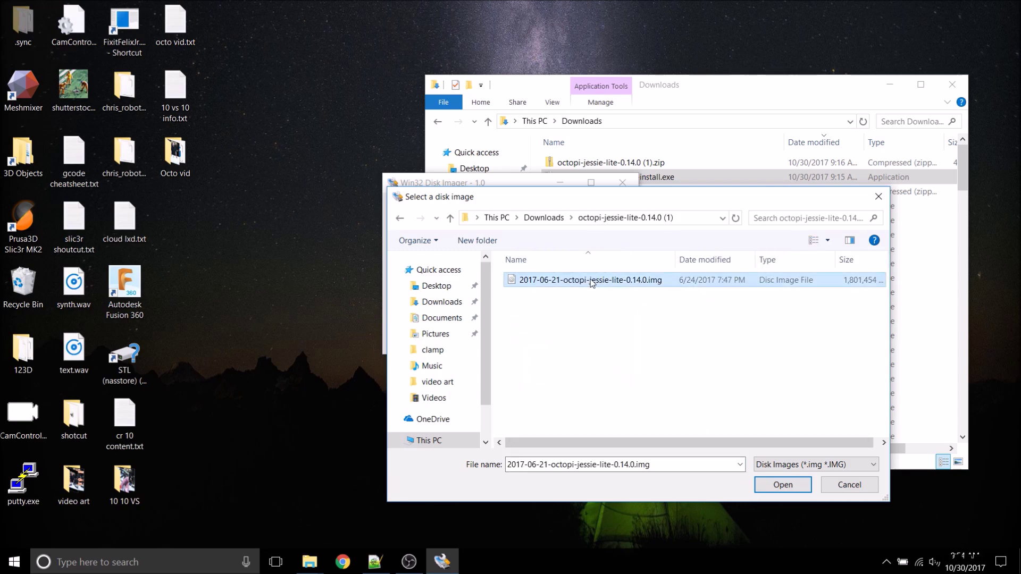
{"action": "left_click", "coordinate": [782, 485]}
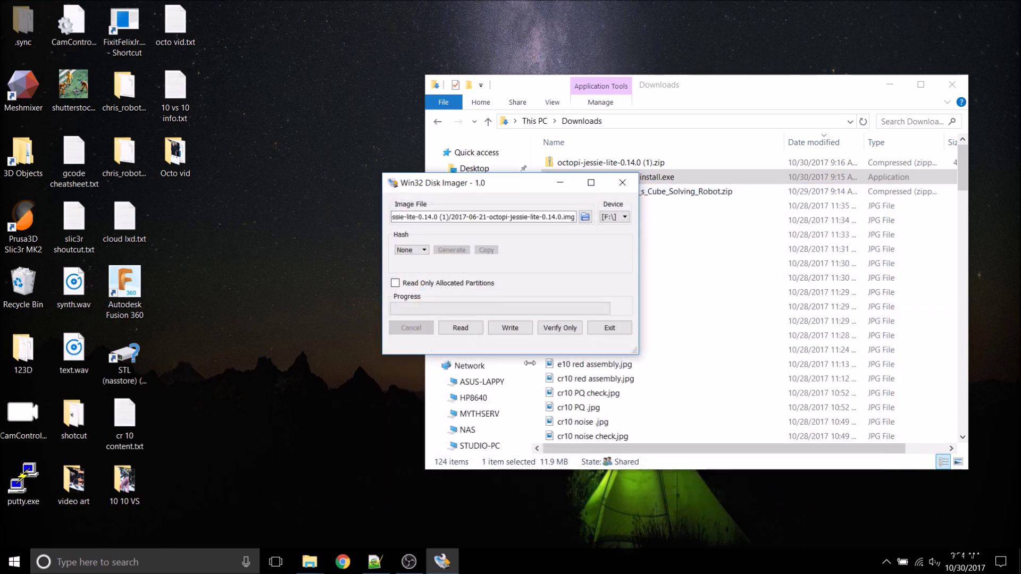
Step: Write the OctoPi image to the card, acknowledge success, and exit the imager
{"action": "left_click", "coordinate": [500, 328]}
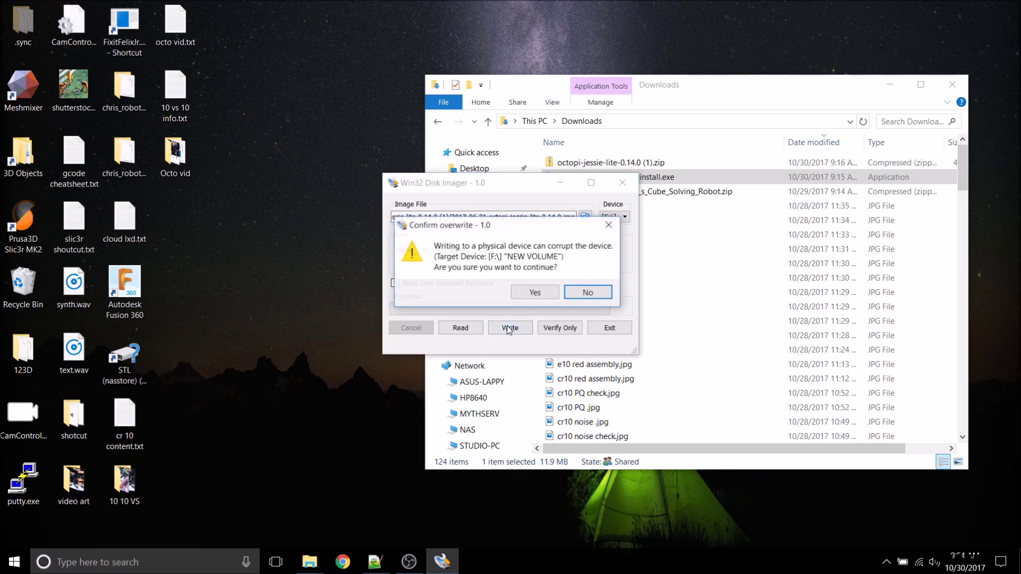
{"action": "left_click", "coordinate": [531, 293]}
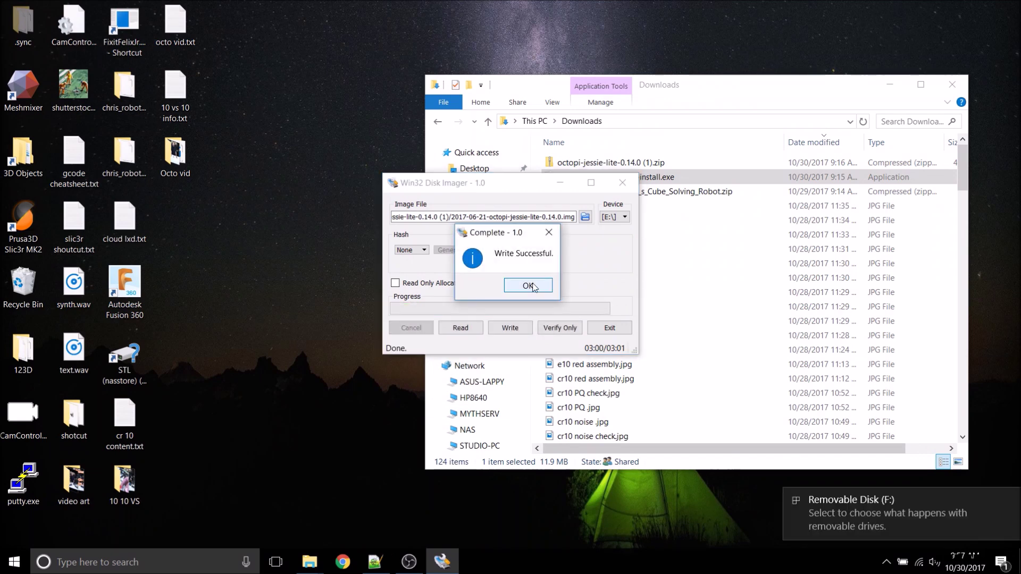
{"action": "left_click", "coordinate": [529, 286]}
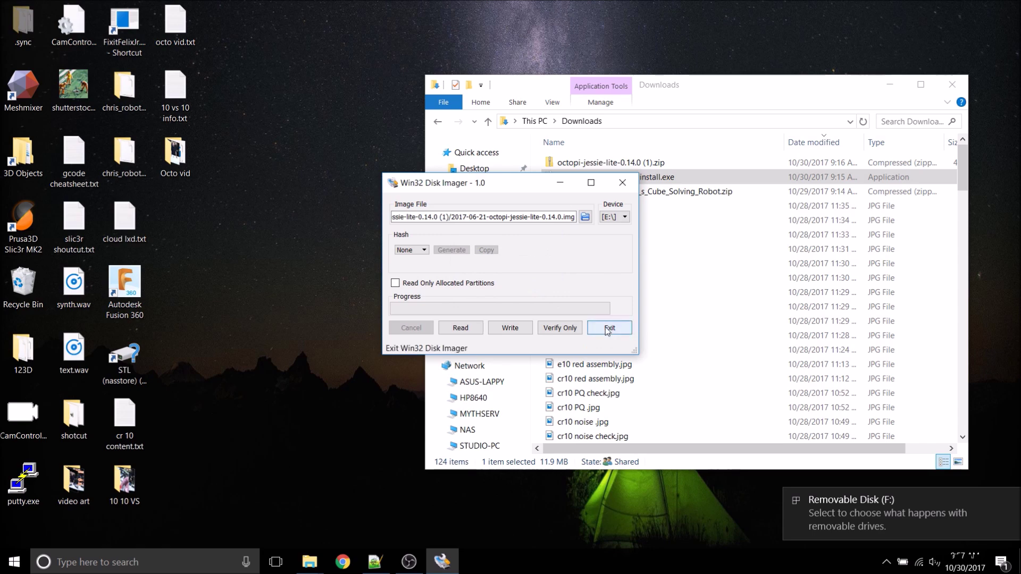
{"action": "left_click", "coordinate": [608, 329]}
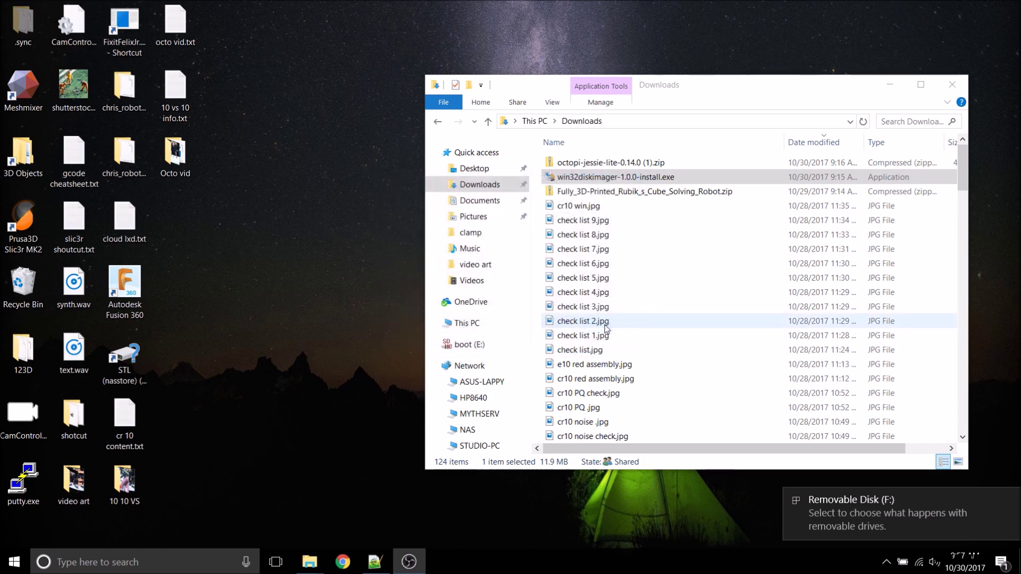
Step: Open octopi-network.txt on the boot (E:) drive in Notepad++
{"action": "left_click", "coordinate": [469, 345]}
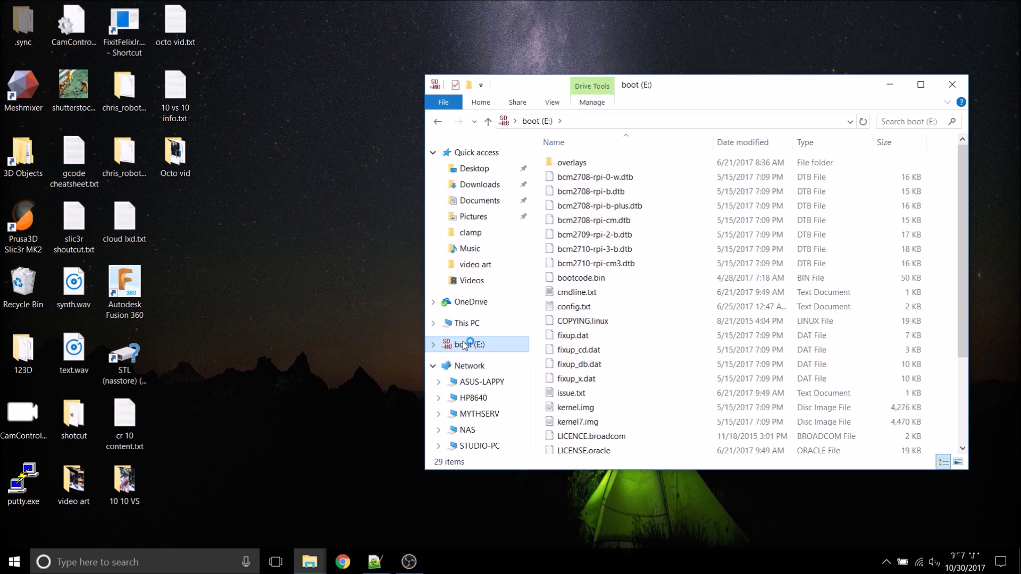
{"action": "scroll", "coordinate": [610, 346], "scroll_direction": "down", "scroll_amount": 3}
{"action": "left_click", "coordinate": [631, 360]}
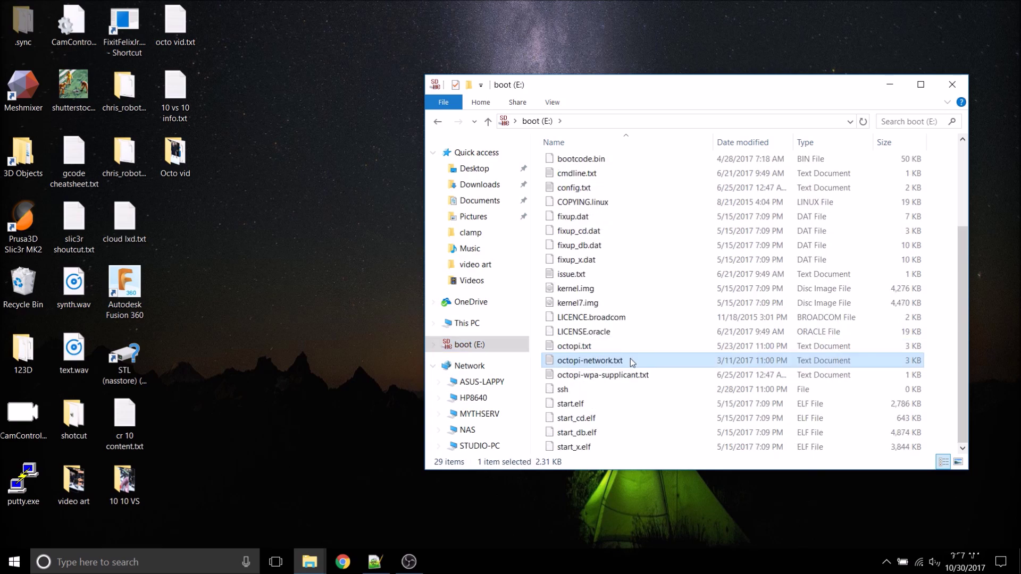
{"action": "right_click", "coordinate": [630, 360]}
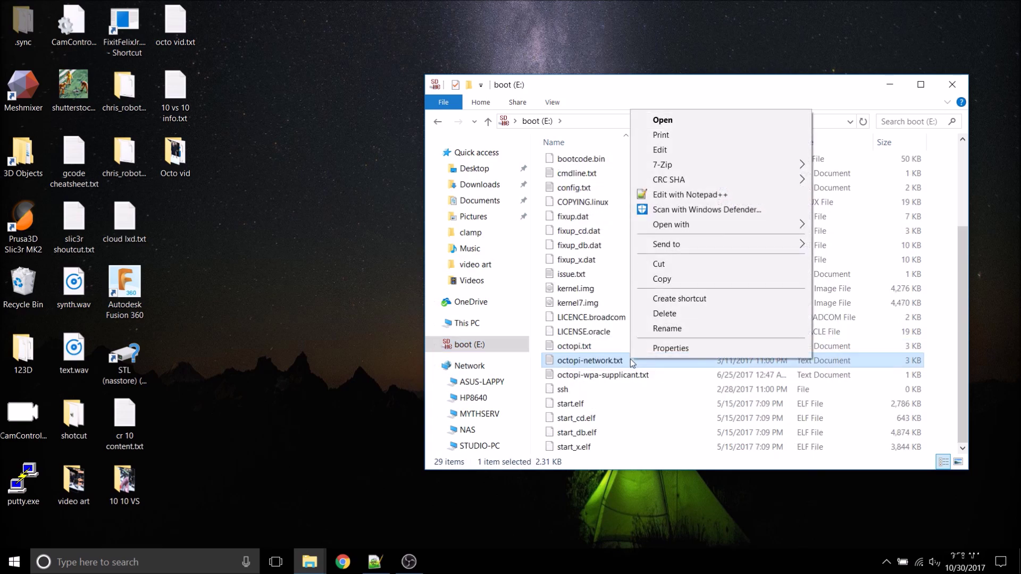
{"action": "left_click", "coordinate": [697, 195]}
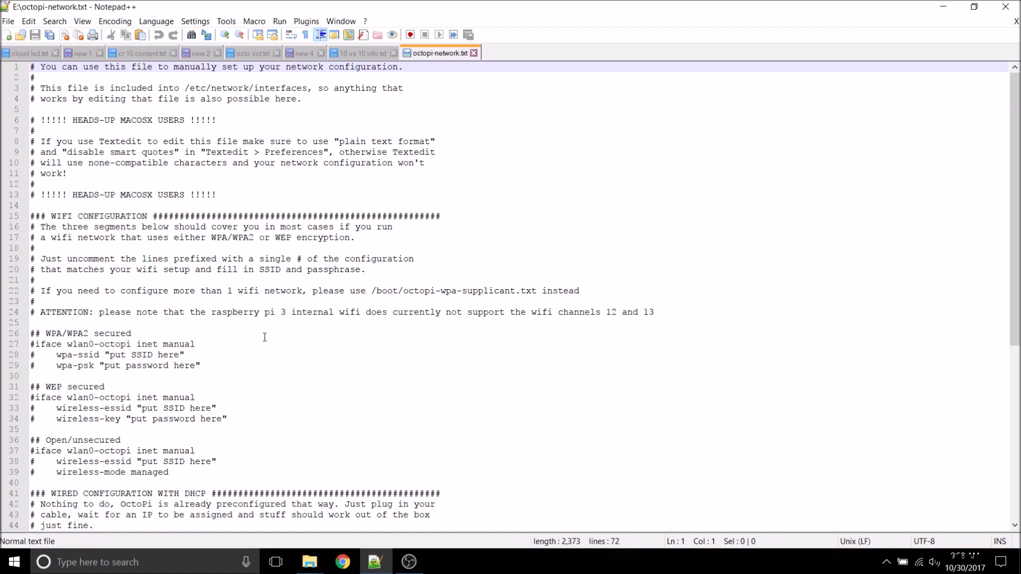
Step: Remove the # from WPA/WPA2 lines 27–29 and replace the SSID placeholder with 'BCWireless'
{"action": "scroll", "coordinate": [239, 393], "scroll_direction": "down", "scroll_amount": 10}
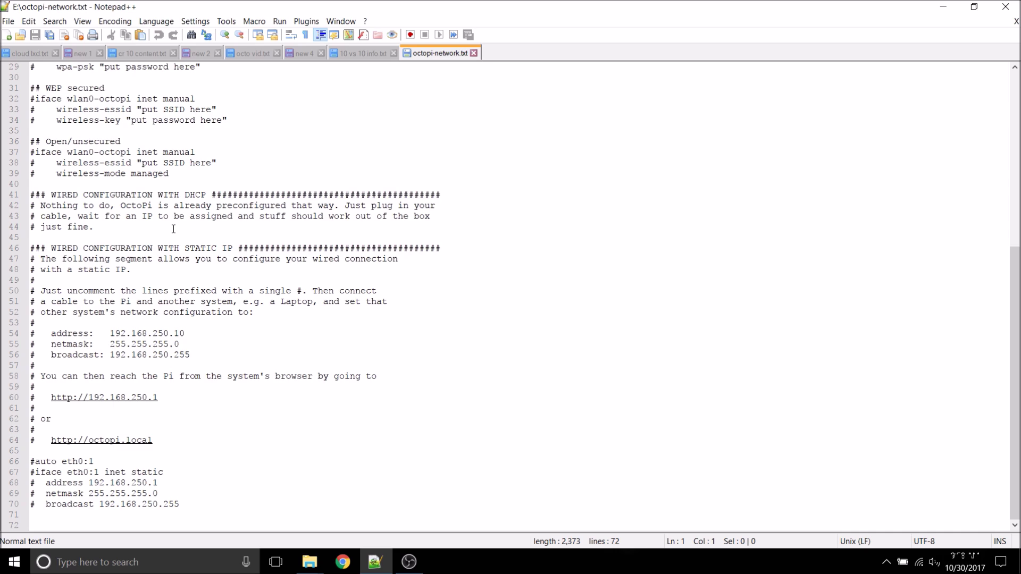
{"action": "scroll", "coordinate": [167, 266], "scroll_direction": "up", "scroll_amount": 6}
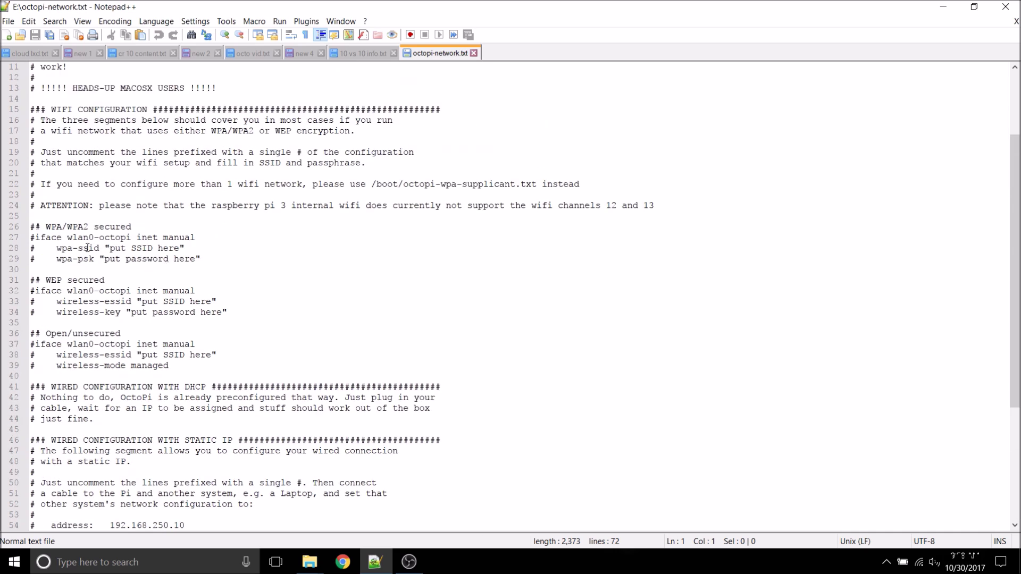
{"action": "left_click", "coordinate": [34, 238]}
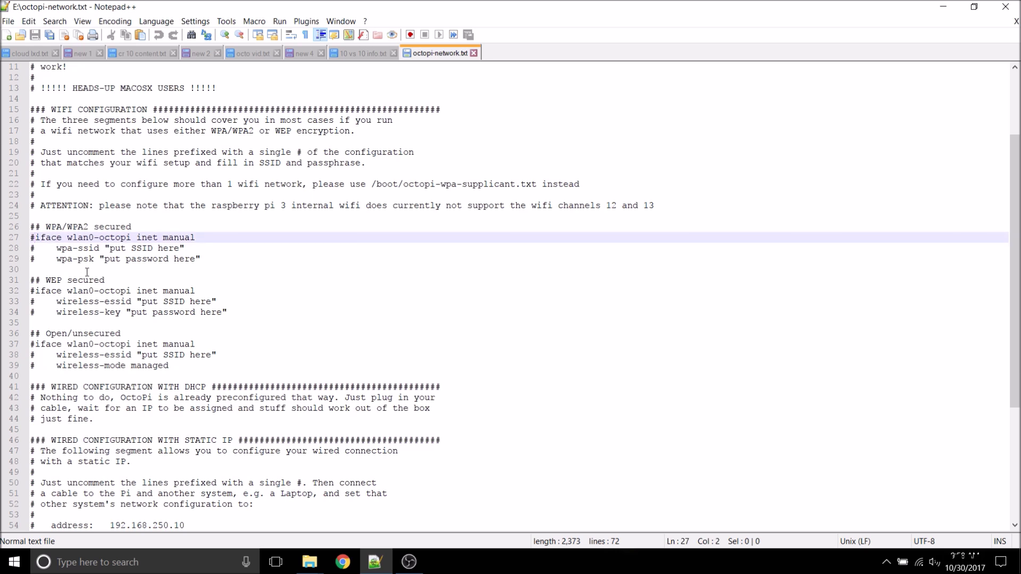
{"action": "key", "text": "BackSpace"}
{"action": "key", "text": "Down"}
{"action": "key", "text": "Delete"}
{"action": "key", "text": "Down"}
{"action": "key", "text": "Delete"}
{"action": "left_click", "coordinate": [105, 248]}
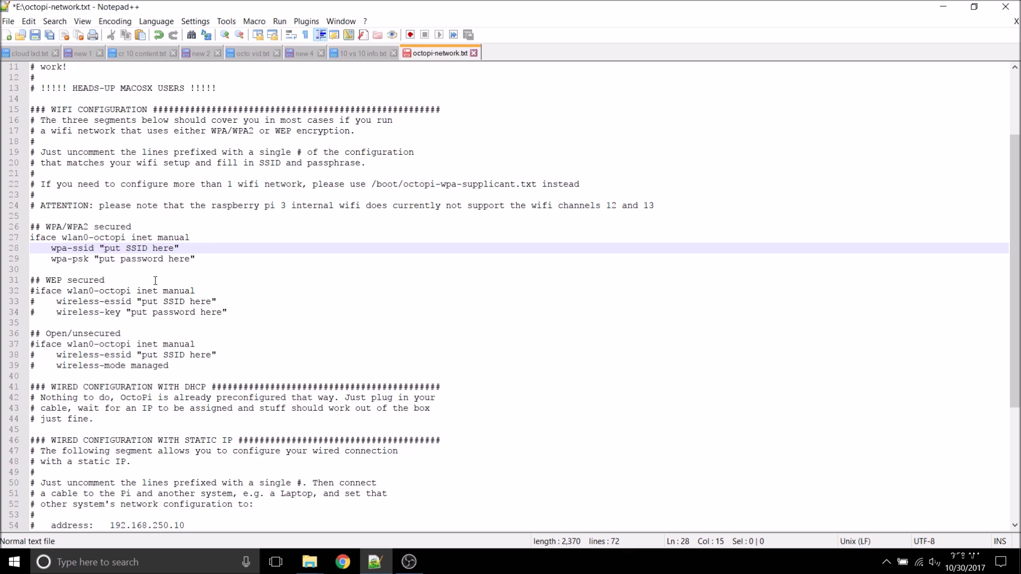
{"action": "type", "text": "BCWireless"}
{"action": "key", "text": "Delete"}
{"action": "key", "text": "Delete"}
{"action": "key", "text": "Delete"}
{"action": "key", "text": "Delete"}
{"action": "key", "text": "Delete"}
{"action": "key", "text": "Delete"}
{"action": "key", "text": "Delete"}
{"action": "key", "text": "Delete"}
{"action": "key", "text": "Delete"}
{"action": "key", "text": "Delete"}
{"action": "key", "text": "Delete"}
{"action": "key", "text": "Delete"}
{"action": "key", "text": "Delete"}
{"action": "left_click", "coordinate": [100, 259]}
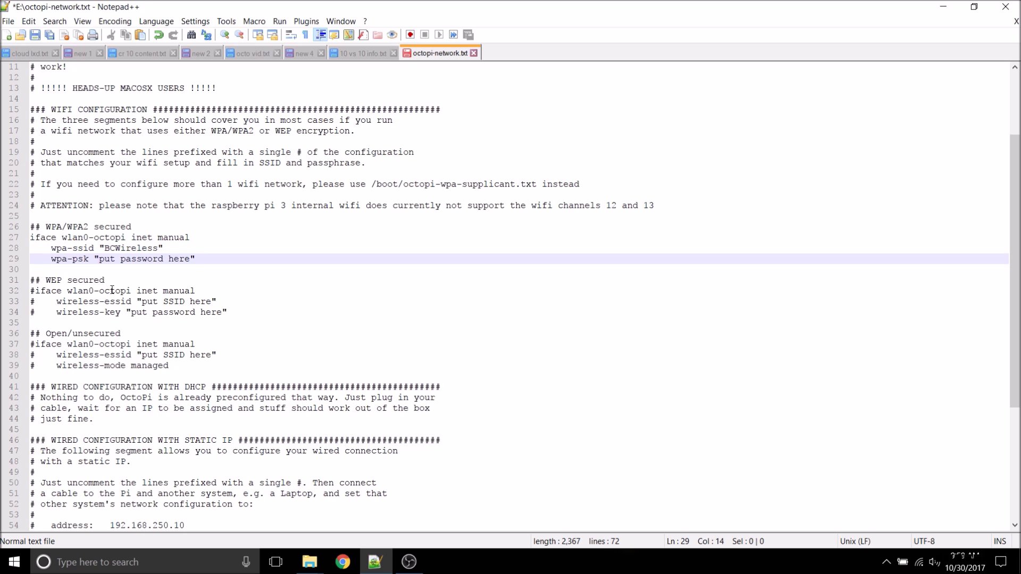
Step: Save octopi-network.txt, close Notepad++, and safely eject the boot (E:) card
{"action": "left_click", "coordinate": [36, 35]}
{"action": "left_click", "coordinate": [1006, 6]}
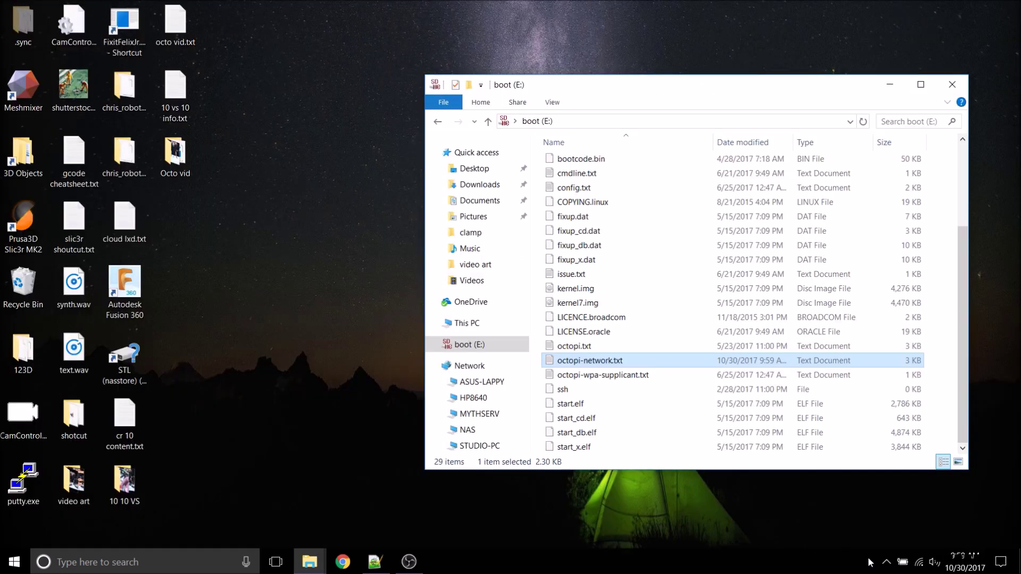
{"action": "left_click", "coordinate": [885, 563]}
{"action": "left_click", "coordinate": [861, 536]}
{"action": "left_click", "coordinate": [885, 527]}
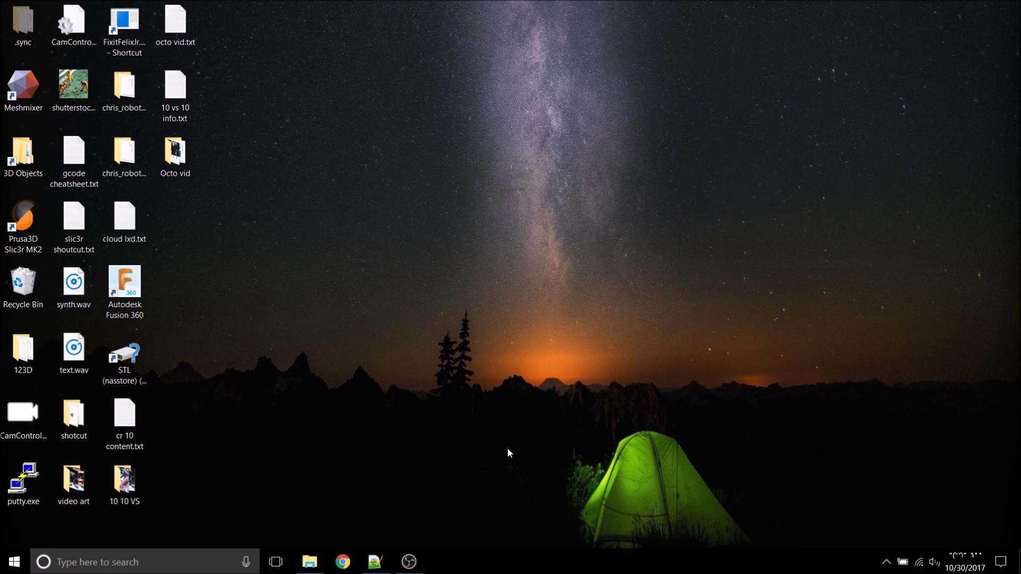
Step: Load OctoPrint at 192.168.1.182 and enable access control with a new admin account
{"action": "left_click", "coordinate": [343, 562]}
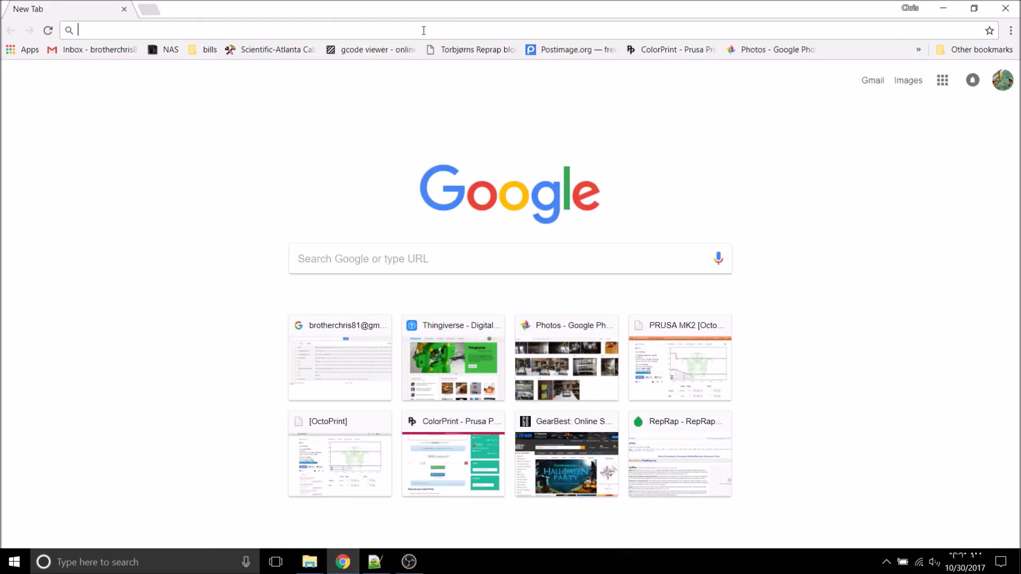
{"action": "type", "text": "192.168.1.182"}
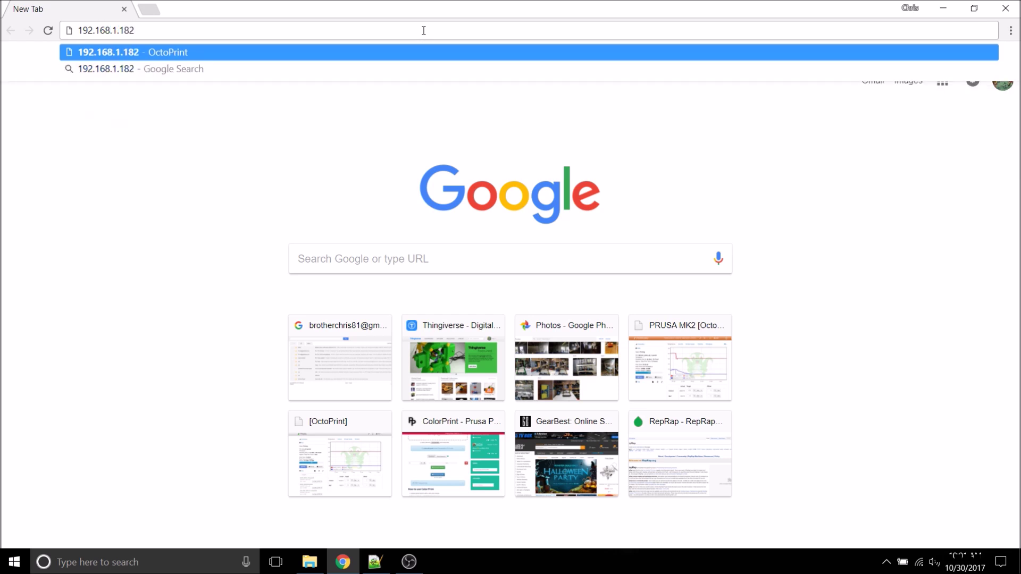
{"action": "key", "text": "Return"}
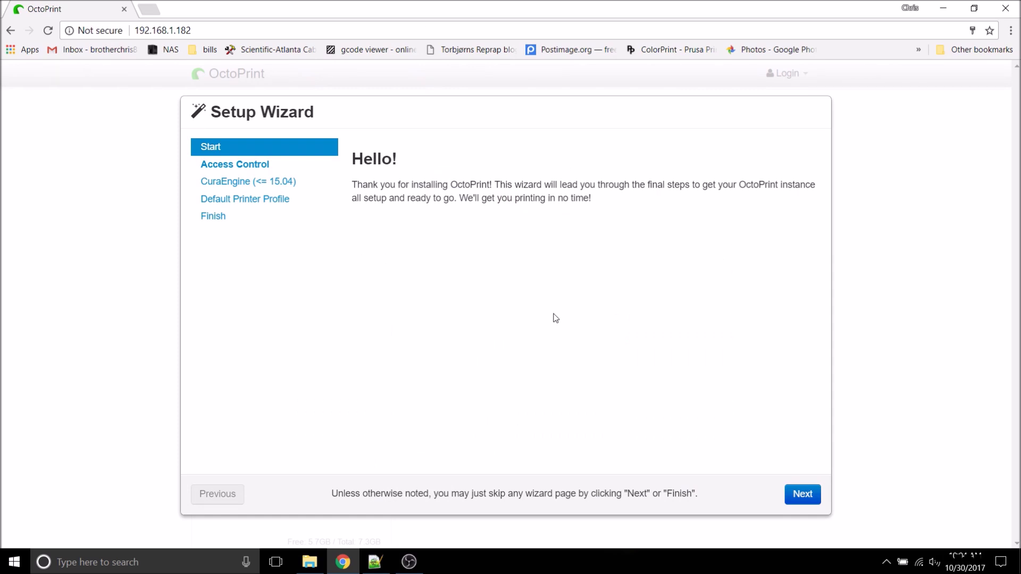
{"action": "left_click", "coordinate": [798, 494]}
{"action": "left_click", "coordinate": [555, 348]}
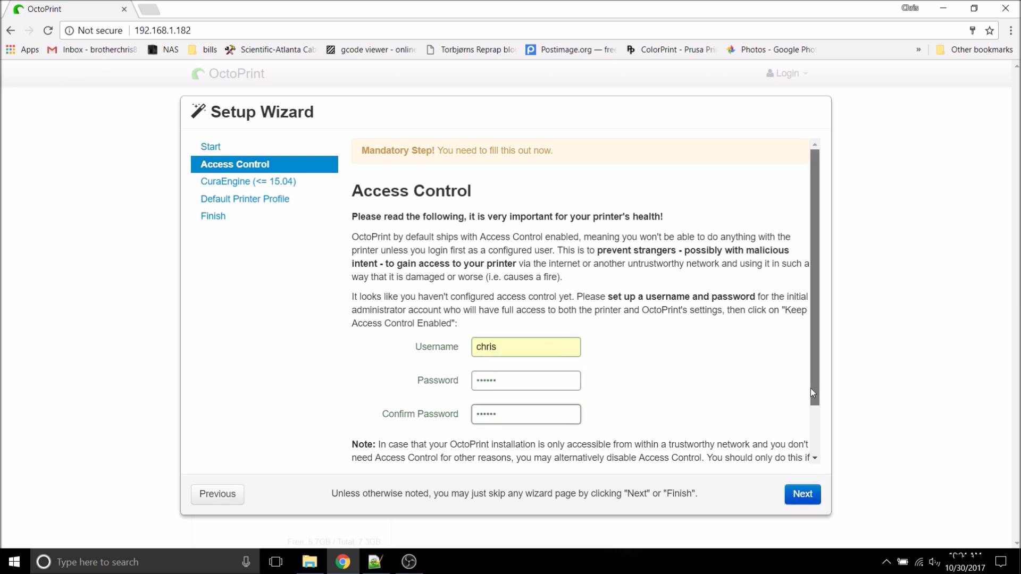
{"action": "scroll", "coordinate": [811, 388], "scroll_direction": "down", "scroll_amount": 2}
{"action": "left_click", "coordinate": [708, 461]}
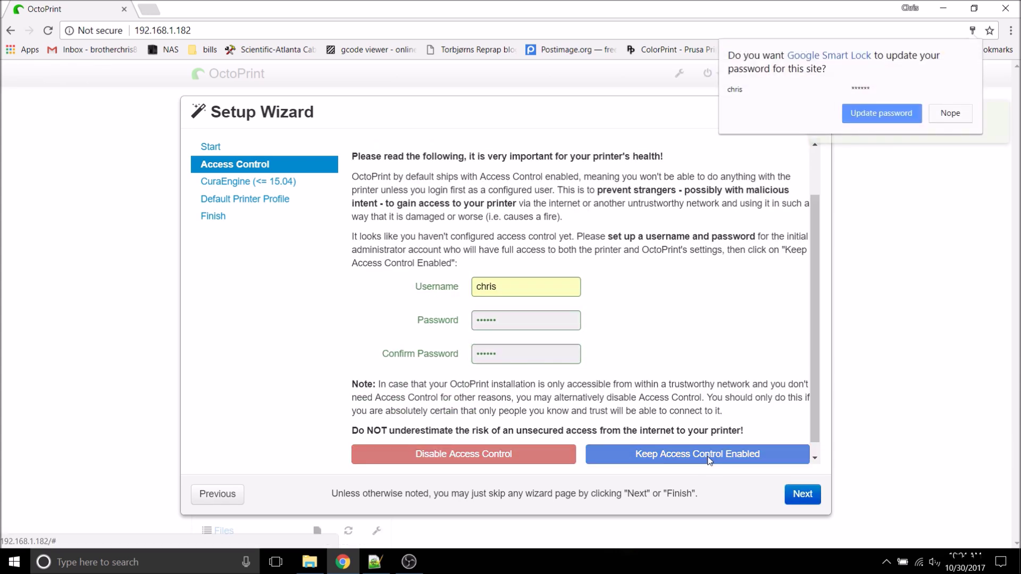
{"action": "left_click", "coordinate": [868, 113]}
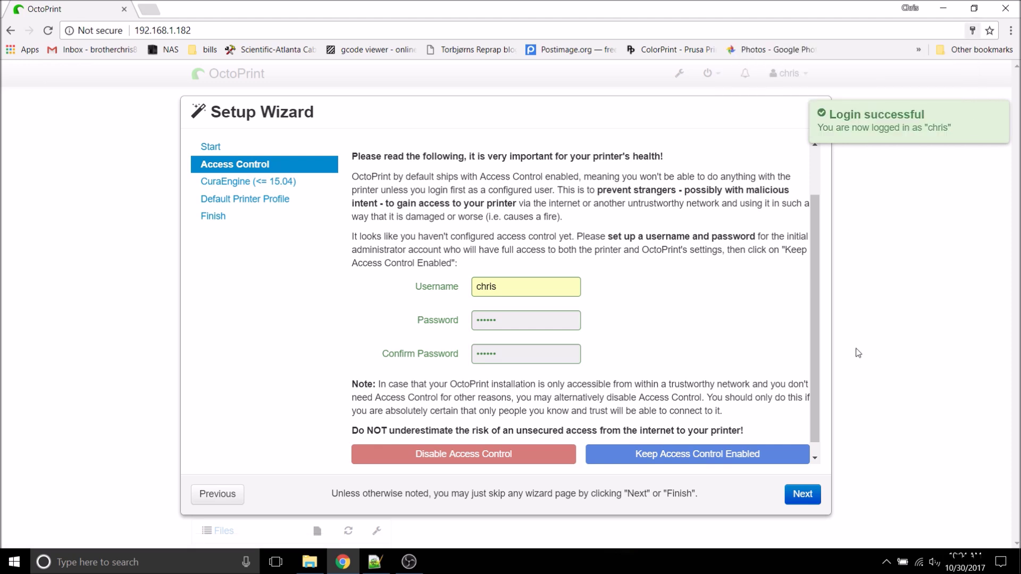
Step: Skip the remaining wizard steps, finish, reload the dashboard and dismiss the update notice
{"action": "left_click", "coordinate": [811, 498]}
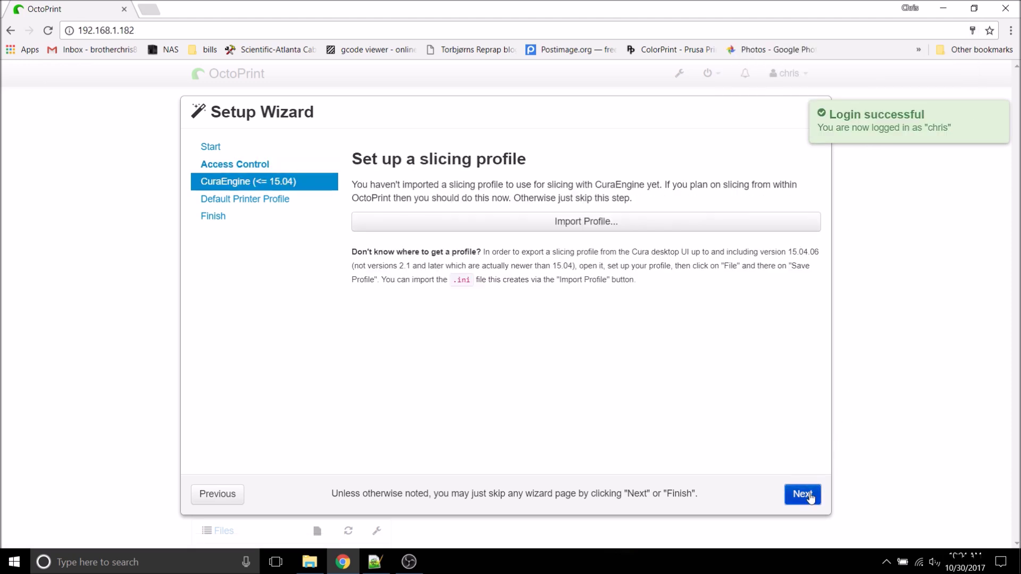
{"action": "left_click", "coordinate": [808, 496]}
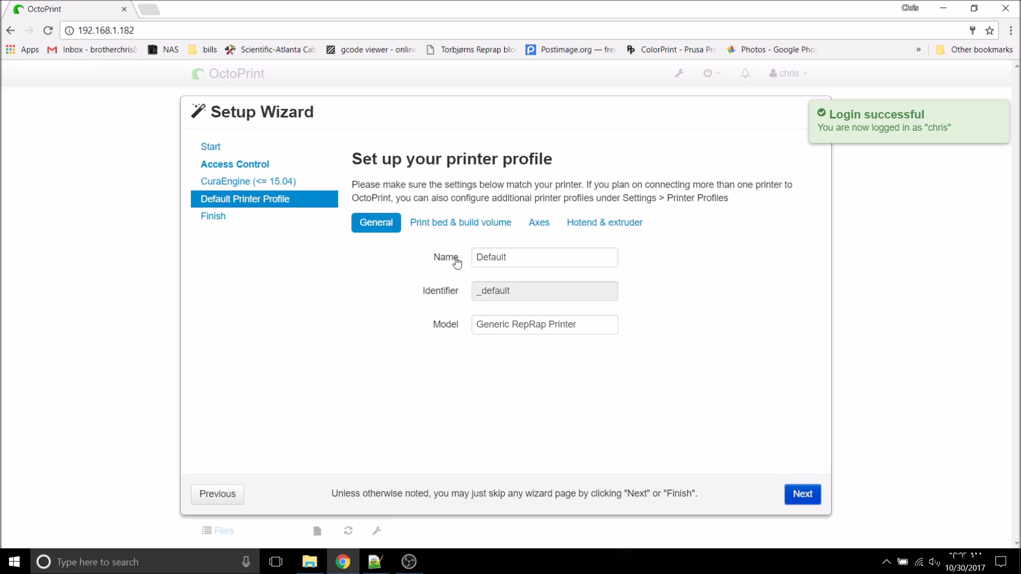
{"action": "left_click", "coordinate": [808, 497]}
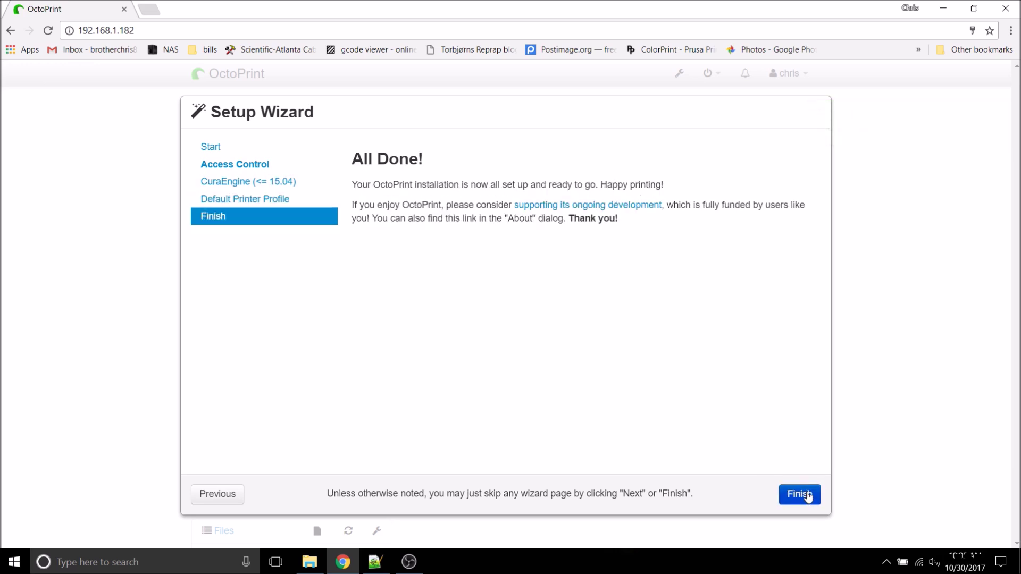
{"action": "left_click", "coordinate": [807, 495]}
{"action": "left_click", "coordinate": [280, 266]}
{"action": "left_click", "coordinate": [899, 233]}
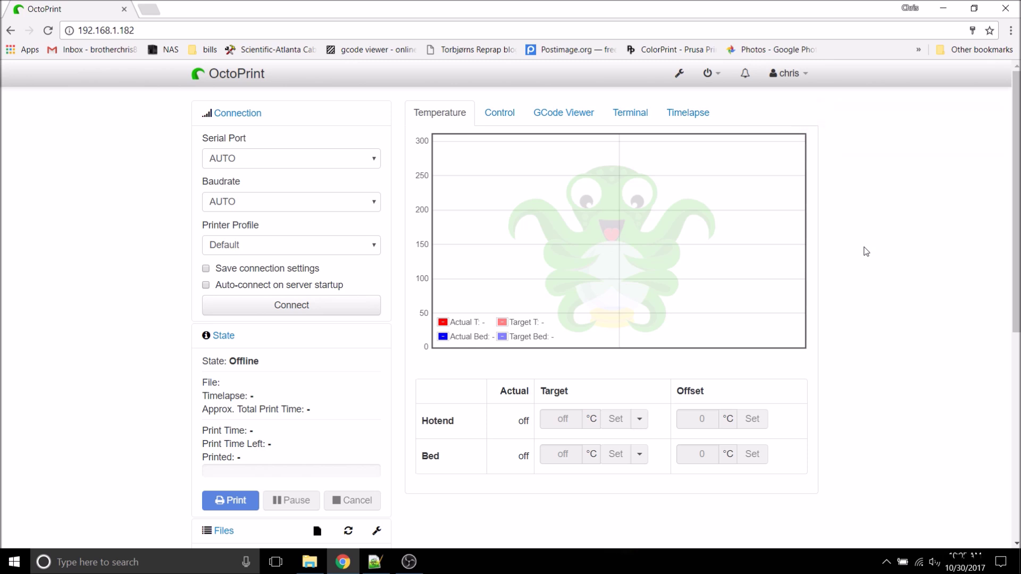
Step: Search for putty in a new Chrome tab and download the 64-bit MSI installer from chiark
{"action": "left_click", "coordinate": [150, 9]}
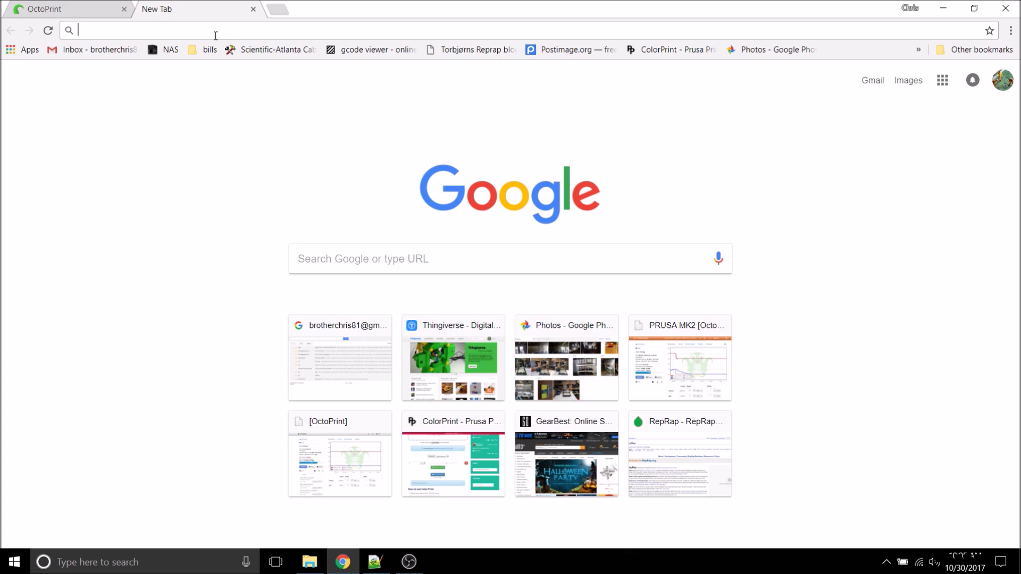
{"action": "type", "text": "putty"}
{"action": "key", "text": "Return"}
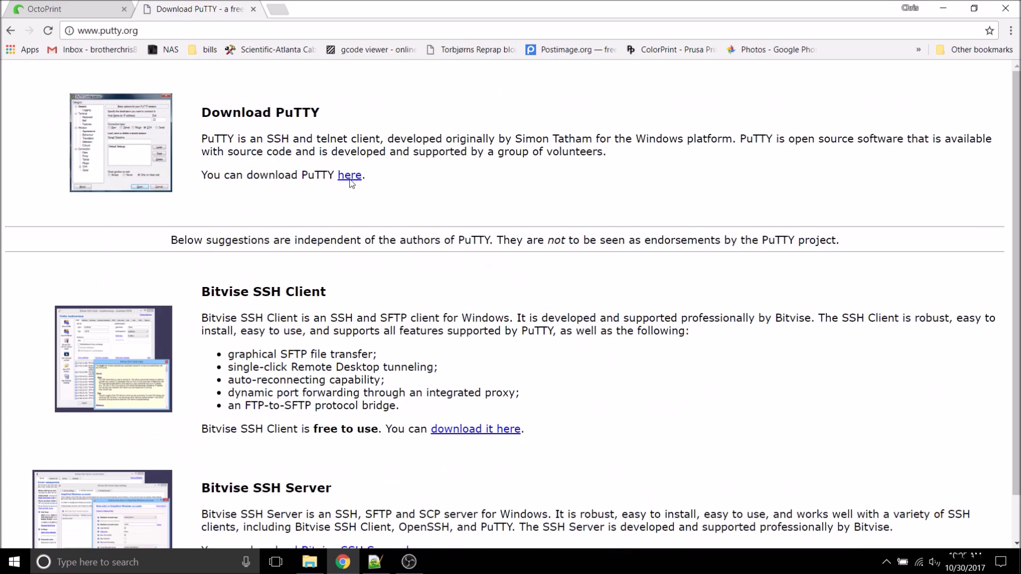
{"action": "left_click", "coordinate": [349, 237]}
{"action": "left_click", "coordinate": [199, 363]}
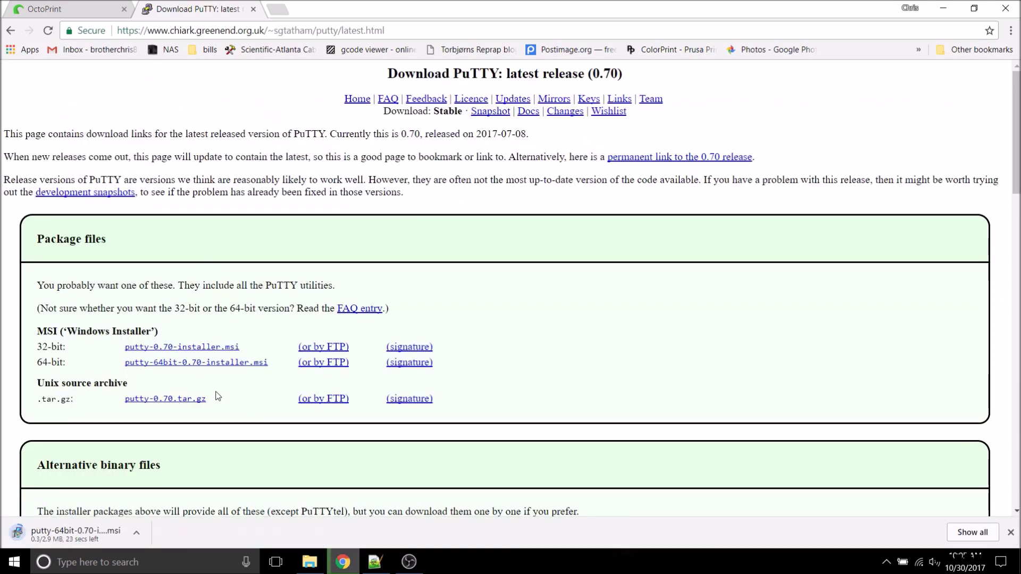
Step: Install PuTTY 0.70 64-bit from the downloaded installer and launch it from the desktop
{"action": "left_click", "coordinate": [75, 534]}
{"action": "left_click", "coordinate": [551, 300]}
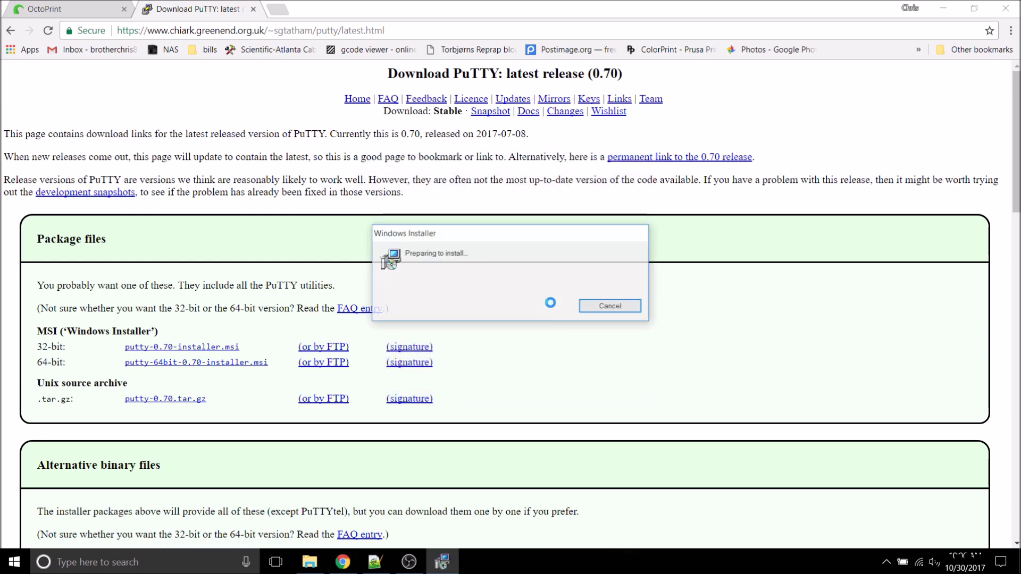
{"action": "left_click", "coordinate": [576, 380]}
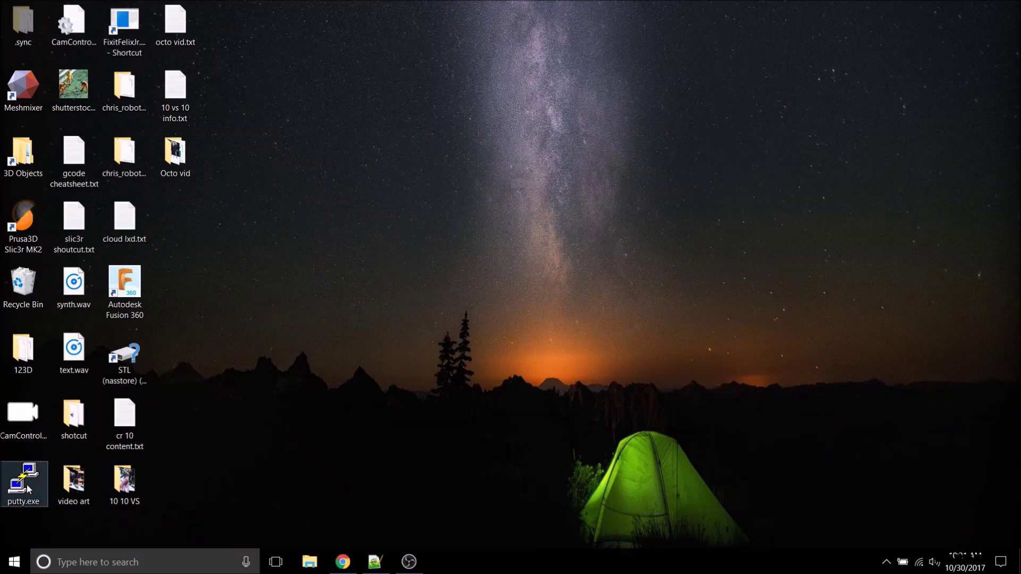
{"action": "double_click", "coordinate": [28, 489]}
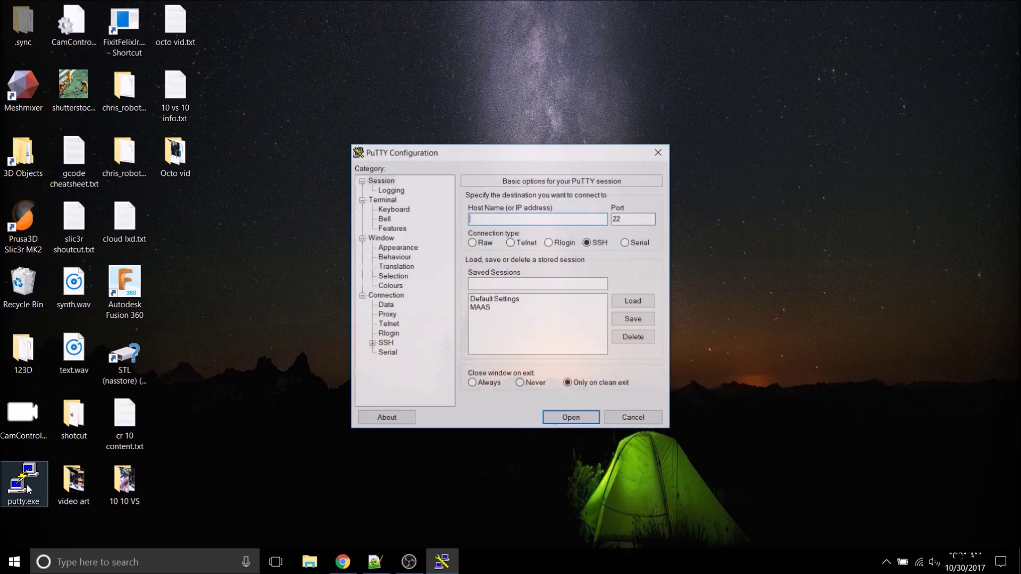
Step: Open an SSH connection to 192.168.1.182 and accept the server's host key
{"action": "type", "text": "192.168.1.182"}
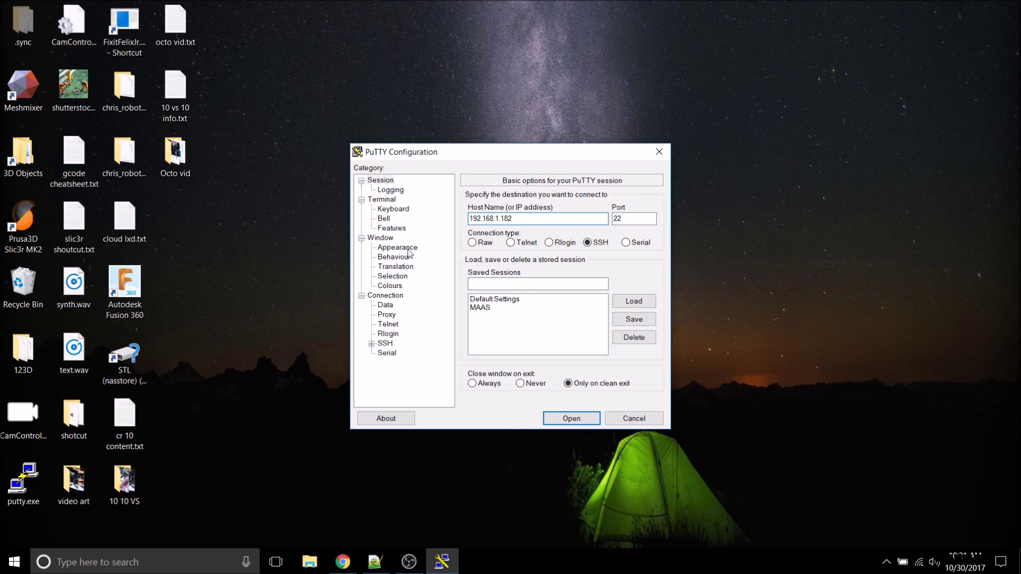
{"action": "left_click", "coordinate": [398, 248]}
{"action": "left_click", "coordinate": [635, 273]}
{"action": "left_click", "coordinate": [510, 296]}
{"action": "left_click", "coordinate": [531, 529]}
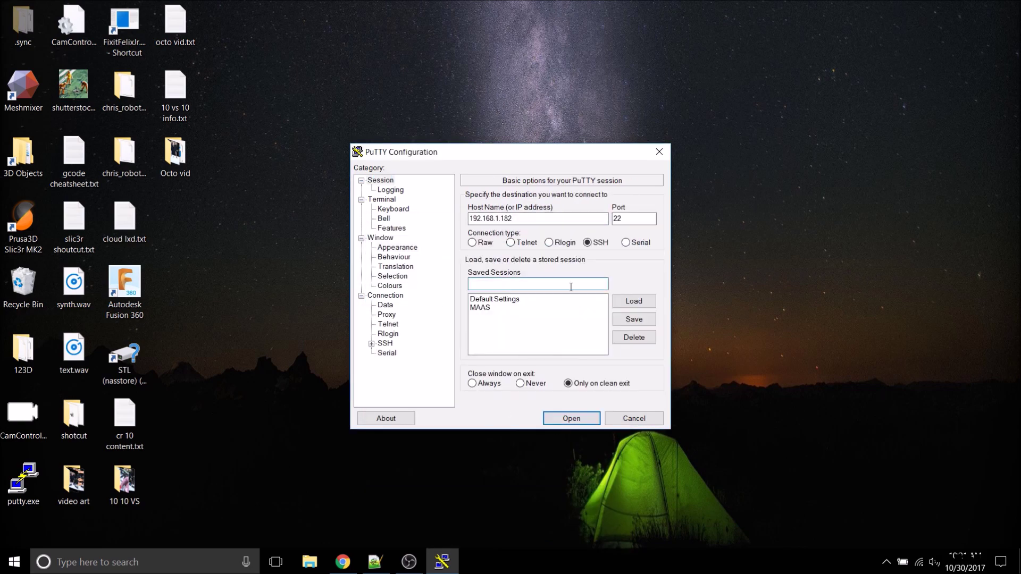
{"action": "left_click", "coordinate": [571, 419]}
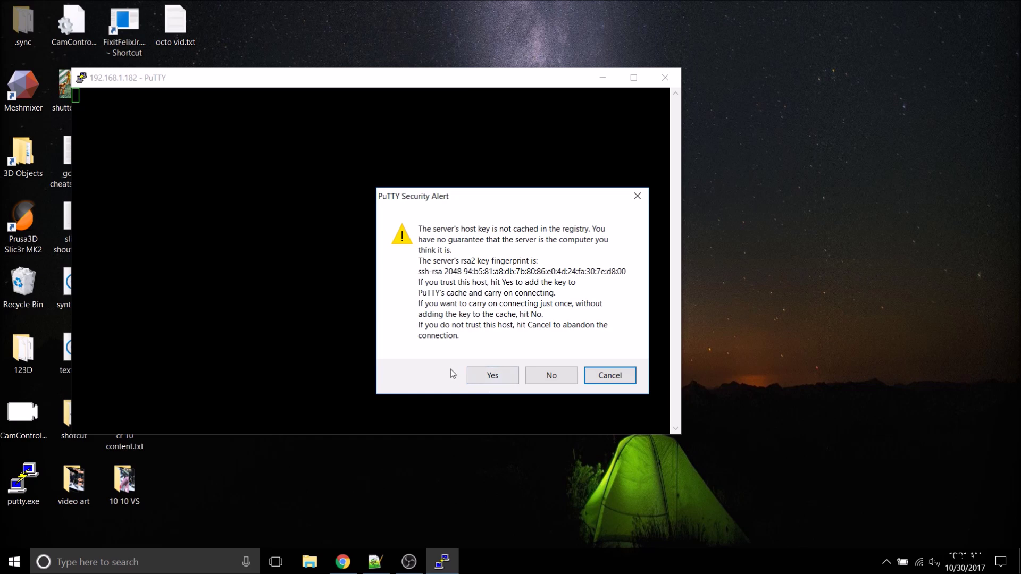
{"action": "left_click", "coordinate": [493, 376]}
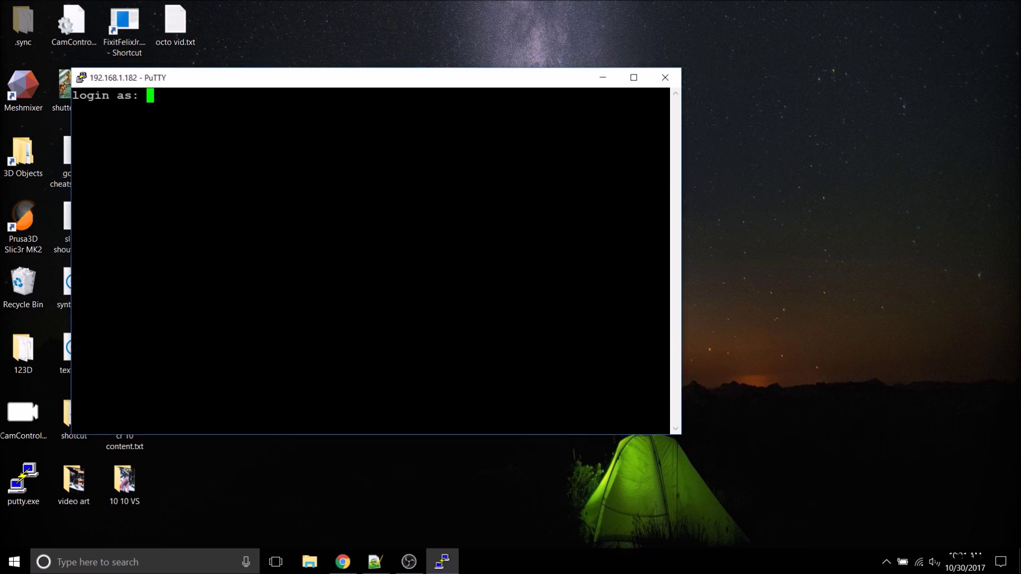
Step: Log in to the OctoPi as user pi with the account password
{"action": "type", "text": "pi"}
{"action": "key", "text": "Return"}
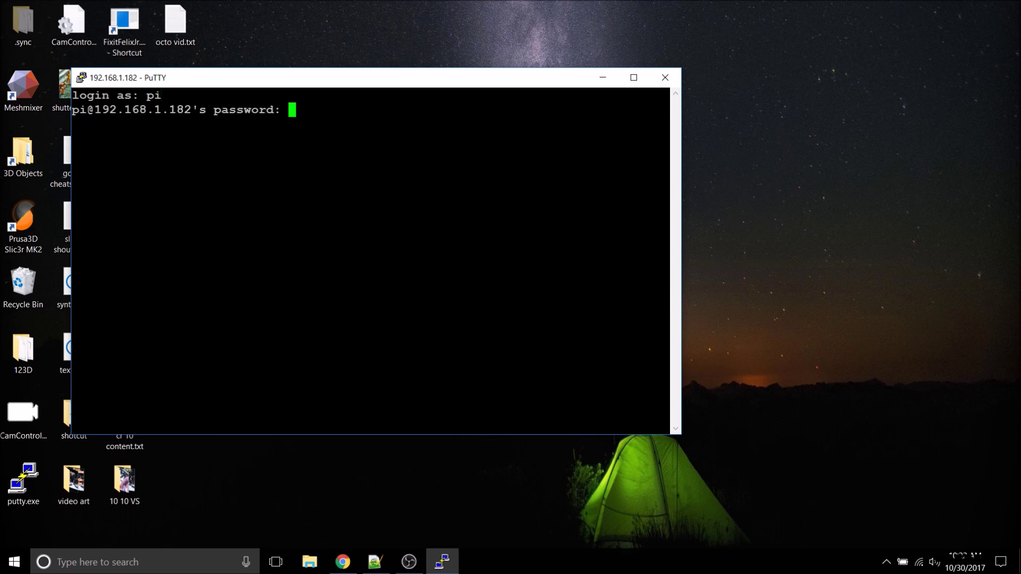
{"action": "key", "text": "Return"}
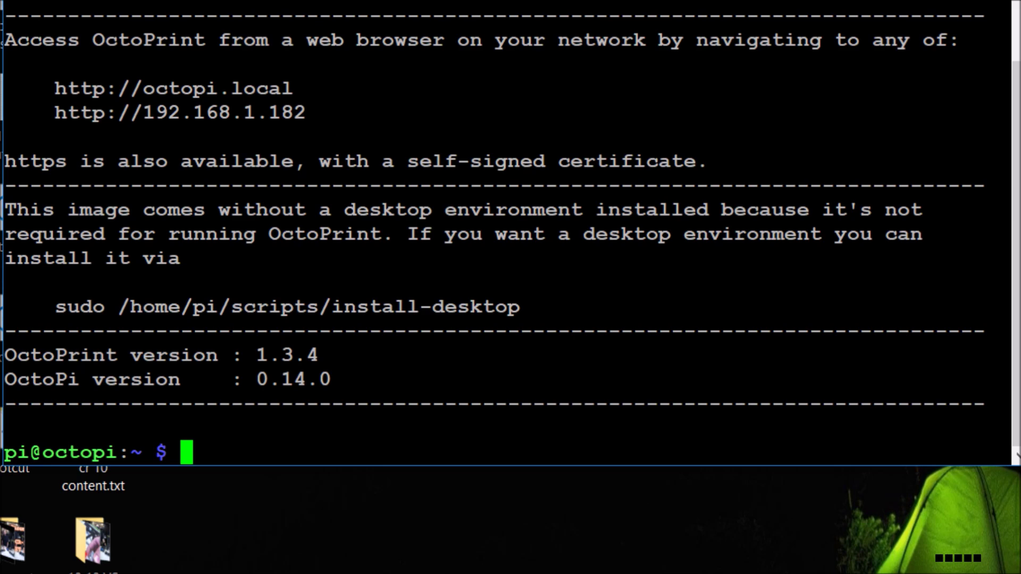
Step: Become root with sudo su and change into /etc/init.d
{"action": "type", "text": "sudo -su"}
{"action": "key", "text": "Return"}
{"action": "type", "text": "sudo "}
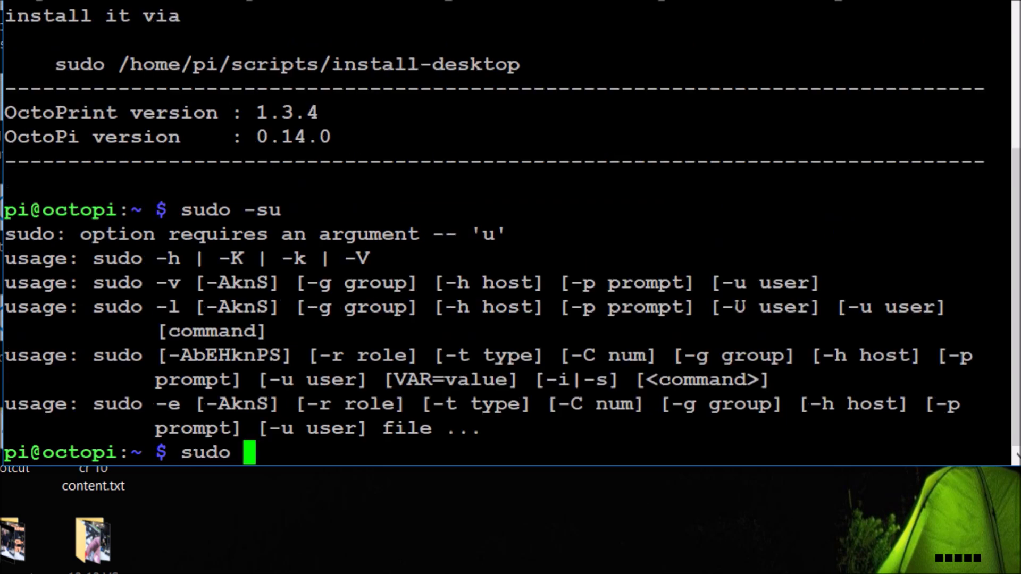
{"action": "type", "text": "su"}
{"action": "key", "text": "Return"}
{"action": "type", "text": "cd /etc/init.d"}
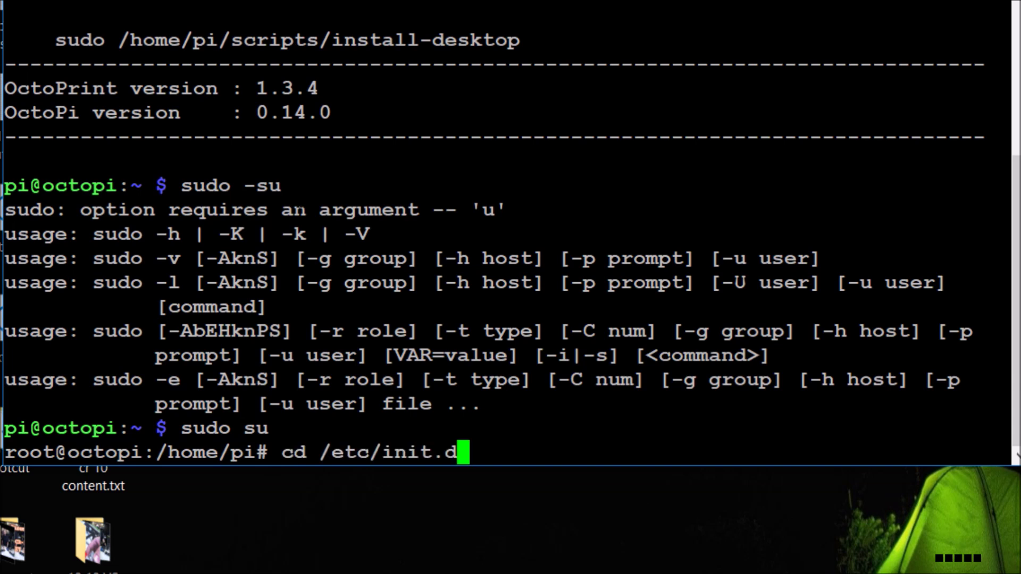
{"action": "key", "text": "Return"}
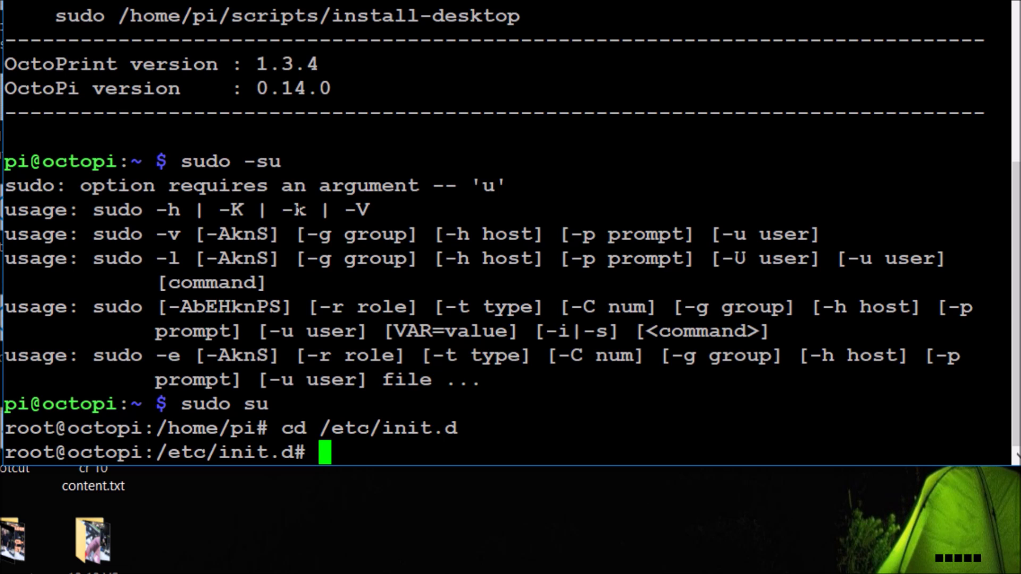
Step: Create the octoprint2 and octoprint3 init scripts with sed and chmod 755 each
{"action": "type", "text": "sed s/octoprint/octoprint2/ < octoprint | sed s/OctoPrint/OctoPrint2/ | sed s/bin\\\\/octoprint2/bin\\\\/octoprint/ > octoprint2"}
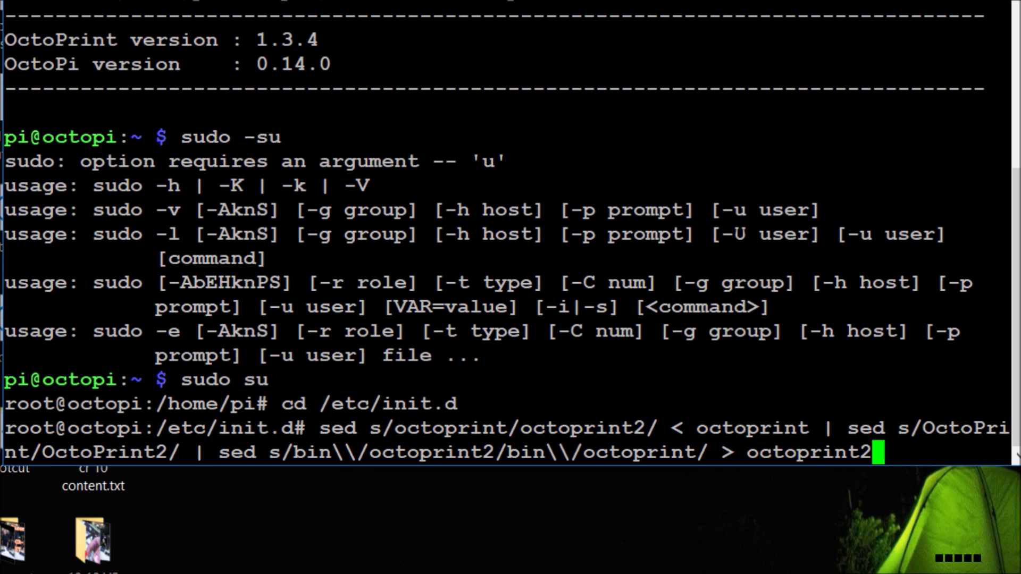
{"action": "key", "text": "Return"}
{"action": "type", "text": "chmod 755 octoprint2"}
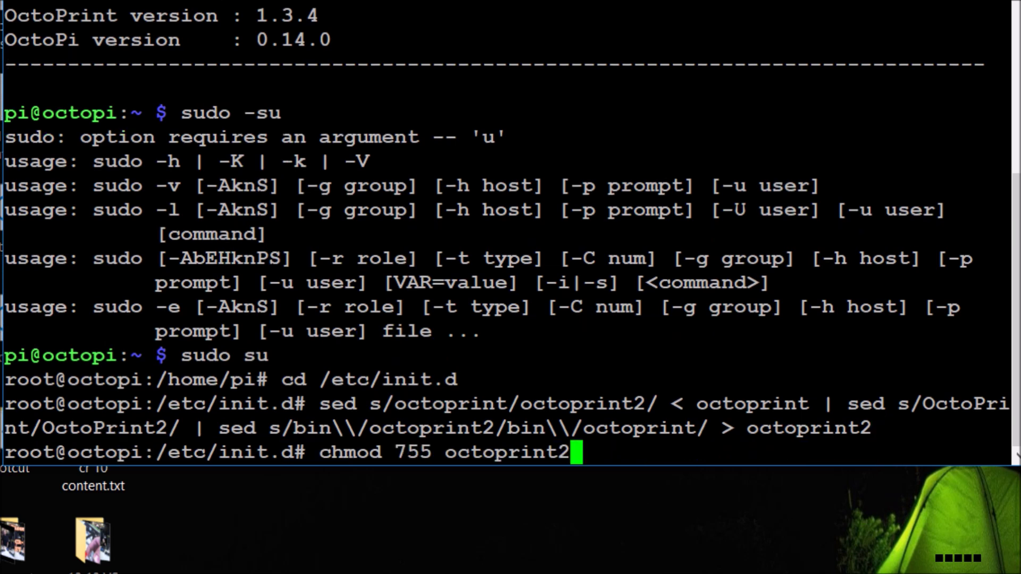
{"action": "key", "text": "Return"}
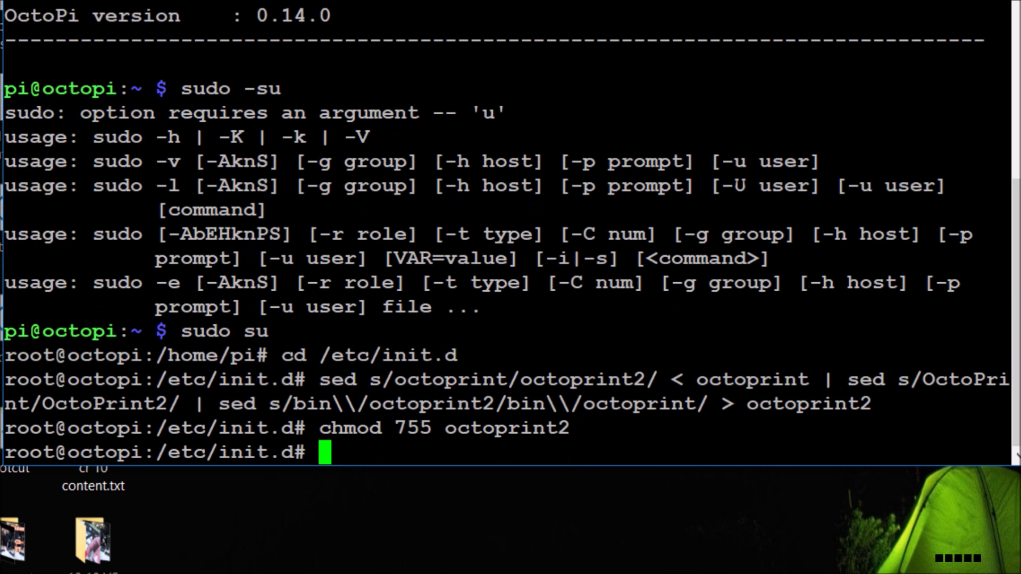
{"action": "type", "text": "sed s/octoprint/octoprint3/ < octoprint | sed s/OctoPrint/OctoPrint3/ | sed s/bin\\\\/octoprint3/bin\\\\/octoprint/ > octoprint3"}
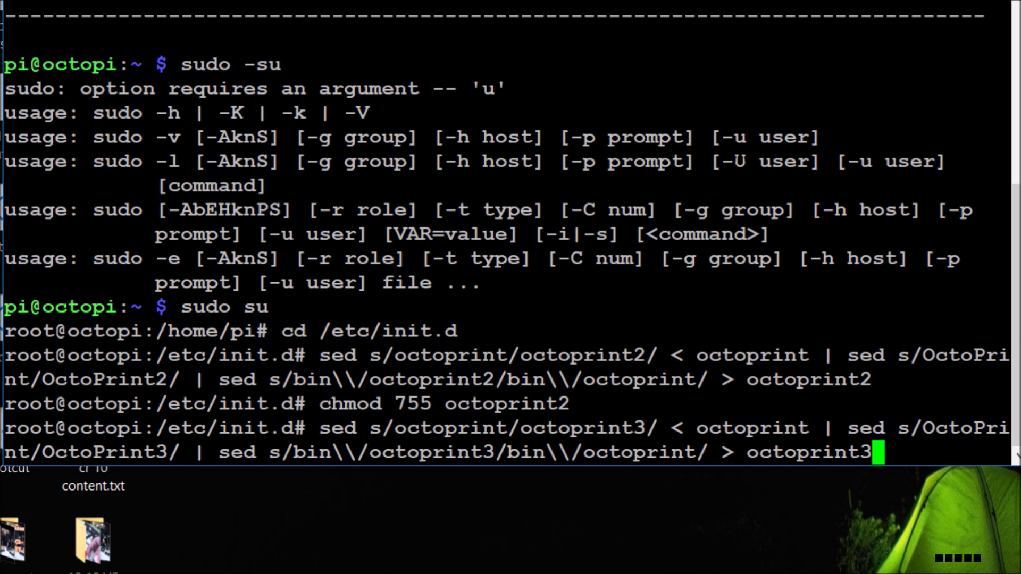
{"action": "key", "text": "Return"}
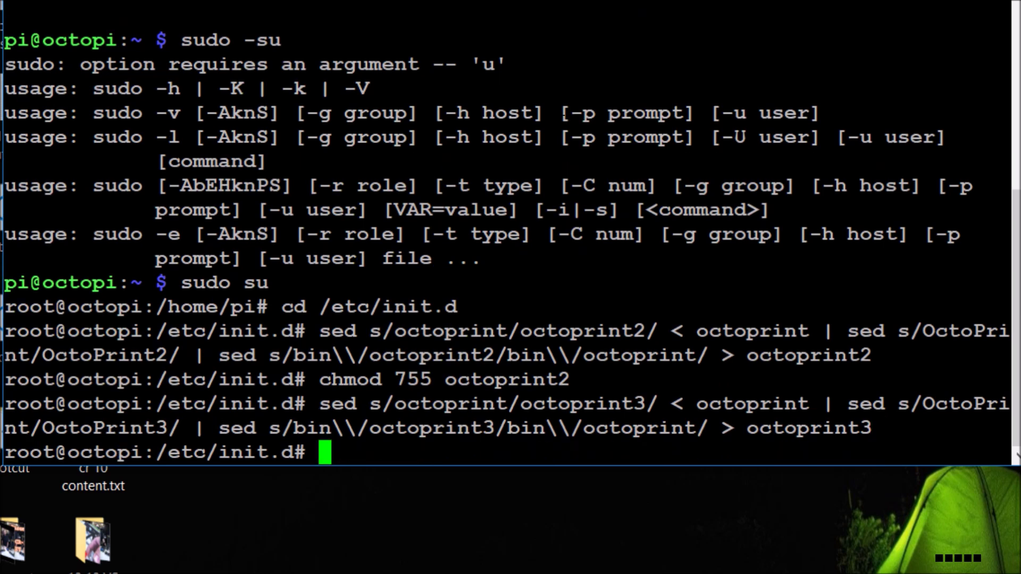
{"action": "key", "text": "Up"}
{"action": "key", "text": "Up"}
{"action": "key", "text": "BackSpace"}
{"action": "type", "text": "3"}
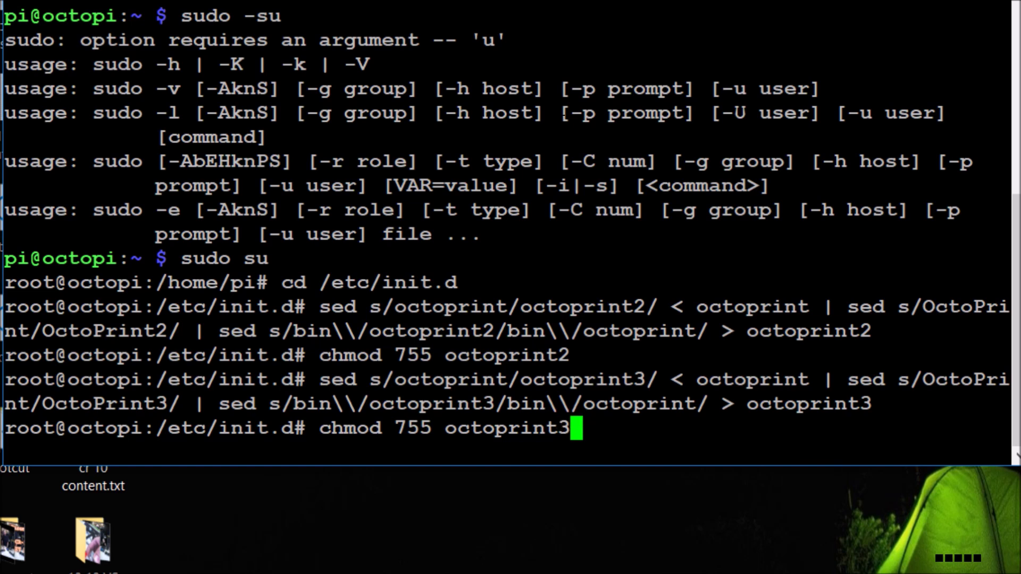
{"action": "key", "text": "Return"}
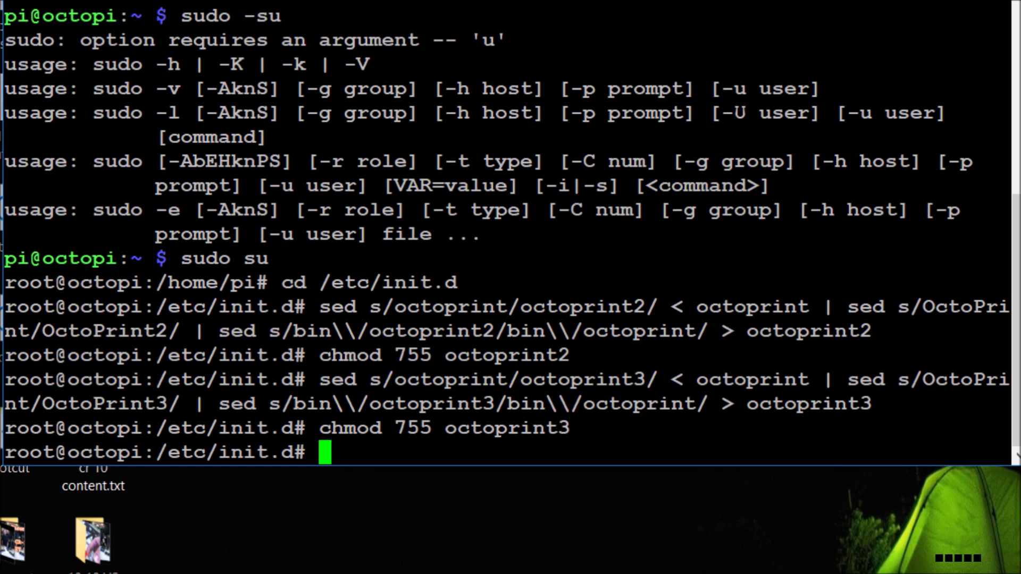
Step: Create the octoprint4 init script and make it executable with chmod 755
{"action": "type", "text": "sed s/octoprint/octoprint4/ < octoprint | sed s/OctoPrint/OctoPrint4/ | sed s/bin\\\\/octoprint4/bin\\\\/octoprint/ > octoprint4"}
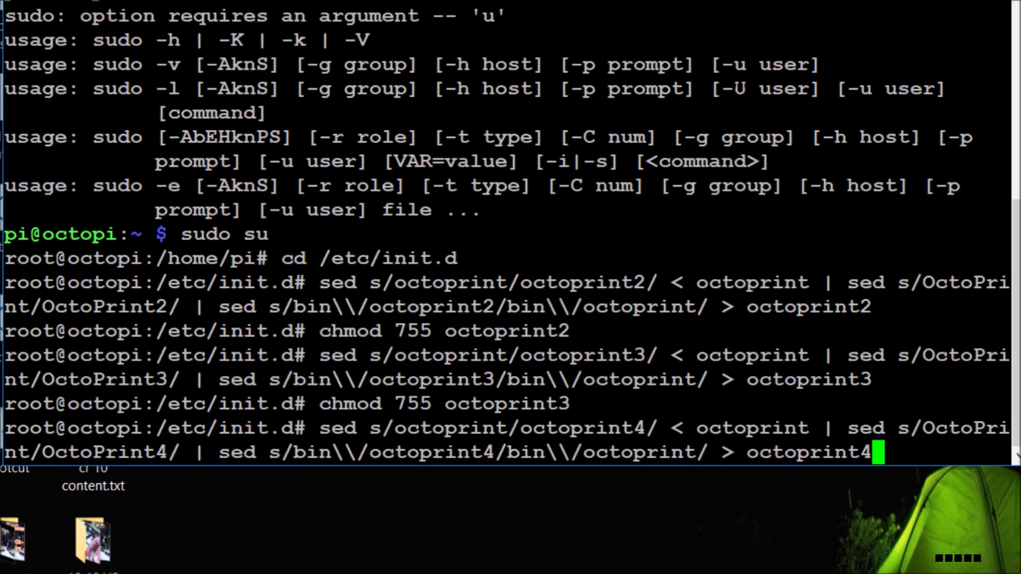
{"action": "key", "text": "Return"}
{"action": "key", "text": "Up"}
{"action": "key", "text": "Up"}
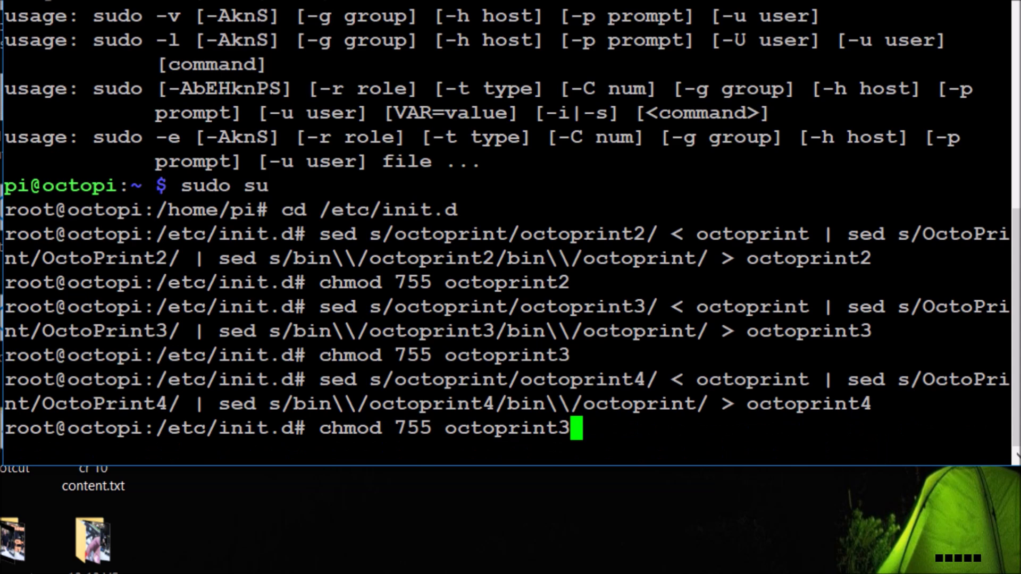
{"action": "key", "text": "BackSpace"}
{"action": "type", "text": "4"}
{"action": "key", "text": "Return"}
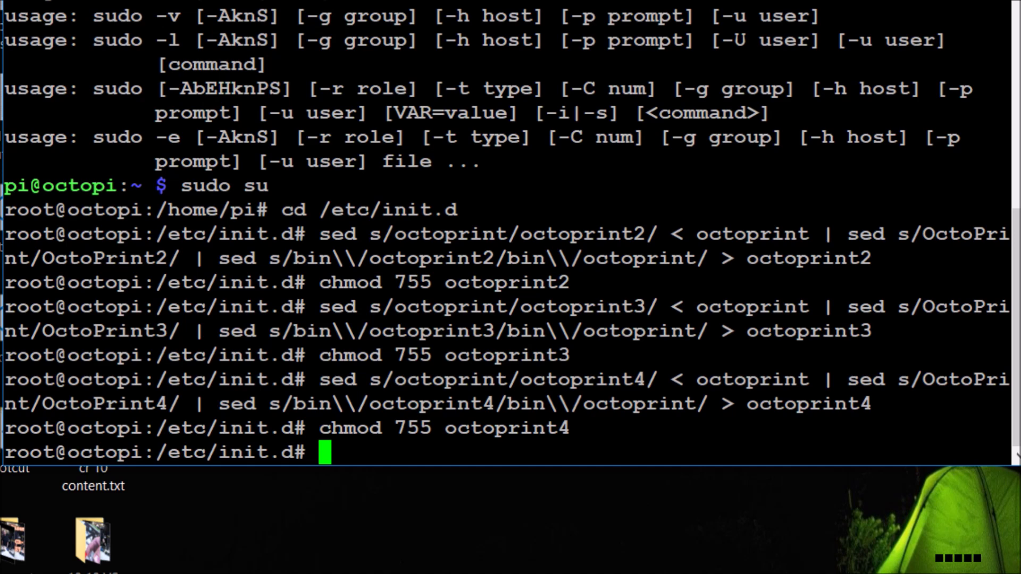
{"action": "type", "text": "cd /etc/default"}
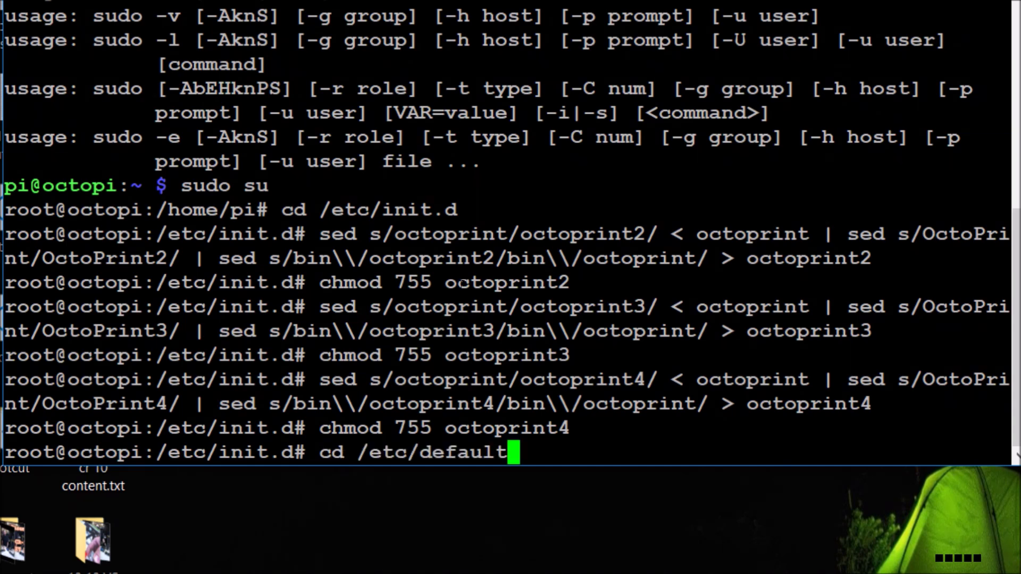
Step: In /etc/default, write octoprint2 and octoprint3 defaults on ports 5001 and 5002; paste octoprint4's 5003 command
{"action": "key", "text": "Return"}
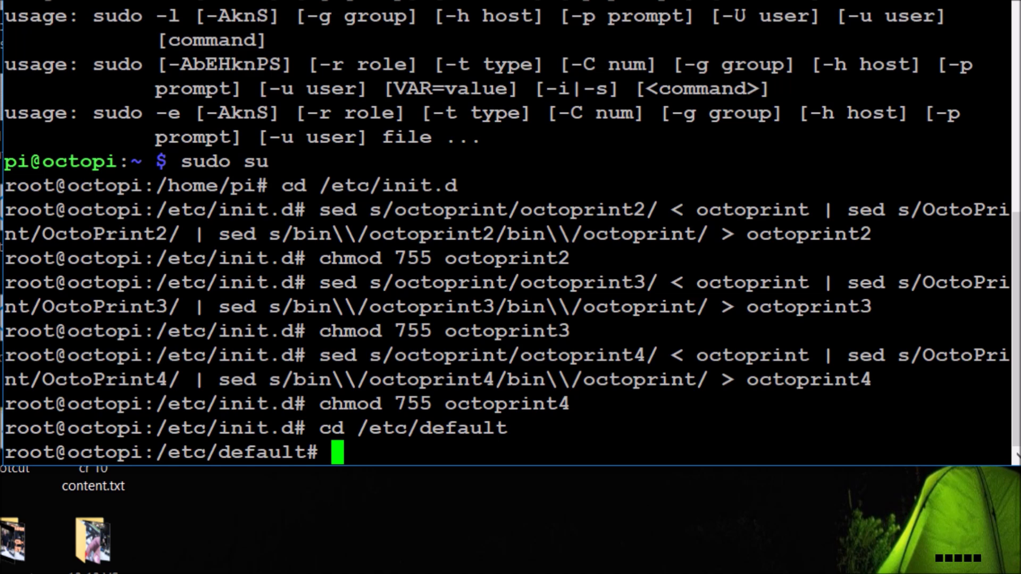
{"action": "type", "text": "sed s/PORT=5000/PORT=5001/ < octoprint | sed s/HOST=127.0.0.1/HOST=0.0.0.0/ | sed s/\\$PORT/\\$PORT\\ --basedir\\ \\\\/home\\\\/pi\\\\/.octoprint2/ > octoprint2"}
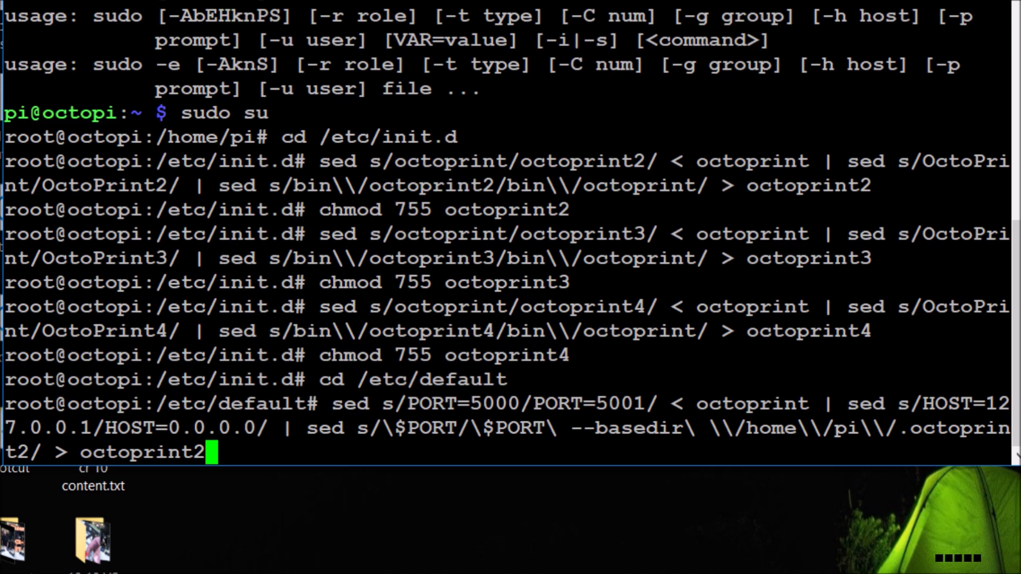
{"action": "key", "text": "Return"}
{"action": "type", "text": "sed s/PORT=5000/PORT=5002/ < octoprint | sed s/HOST=127.0.0.1/HOST=0.0.0.0/ | sed s/\\$PORT/\\$PORT\\ --basedir\\ \\\\/home\\\\/pi\\\\/.octoprint3/ > octoprint3"}
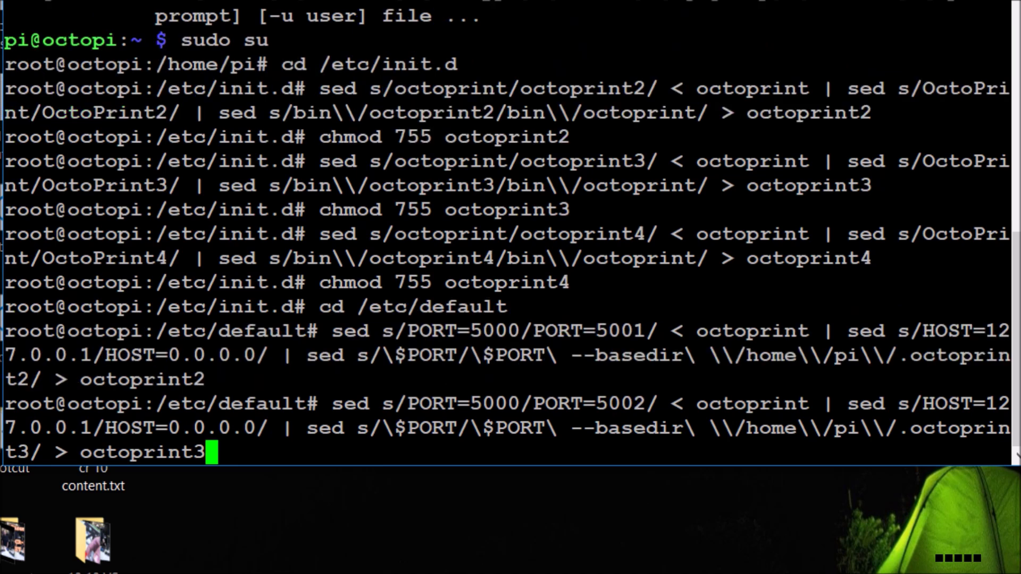
{"action": "key", "text": "Return"}
{"action": "type", "text": "sed s/PORT=5000/PORT=5003/ < octoprint | sed s/HOST=127.0.0.1/HOST=0.0.0.0/ | sed s/\\$PORT/\\$PORT\\ --basedir\\ \\\\/home\\\\/pi\\\\/.octoprint4/ > octoprint4"}
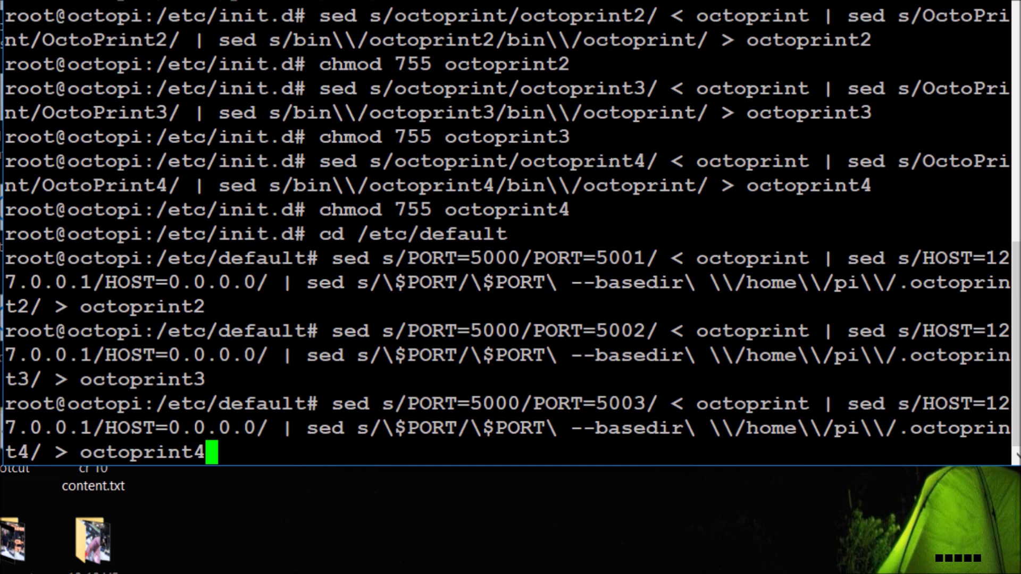
Step: Create octoprint4's port-5003 defaults and register octoprint2 and octoprint3 with update-rc.d defaults 99
{"action": "key", "text": "Return"}
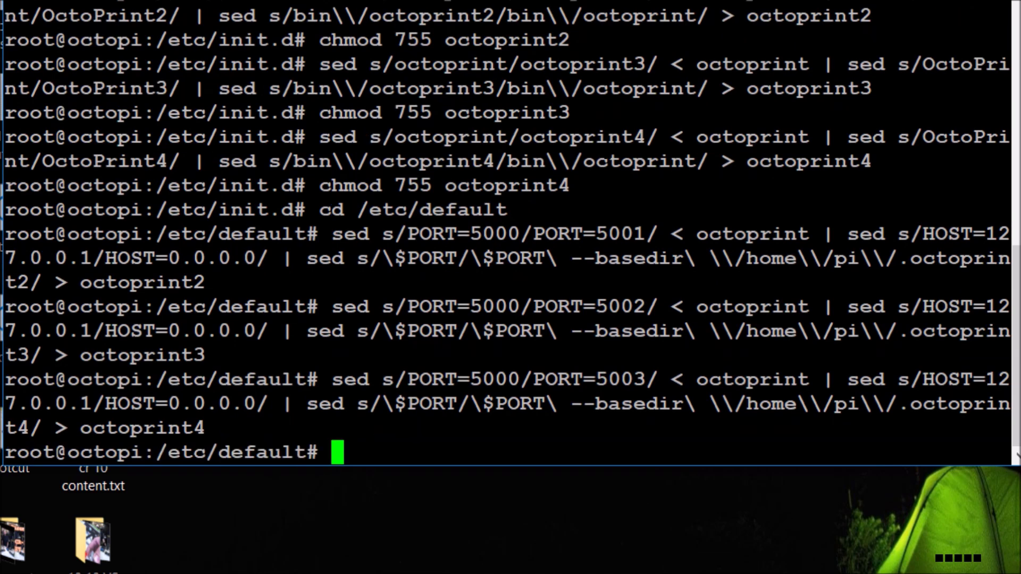
{"action": "type", "text": "sudo update-rc.d octoprint2 defaults 99"}
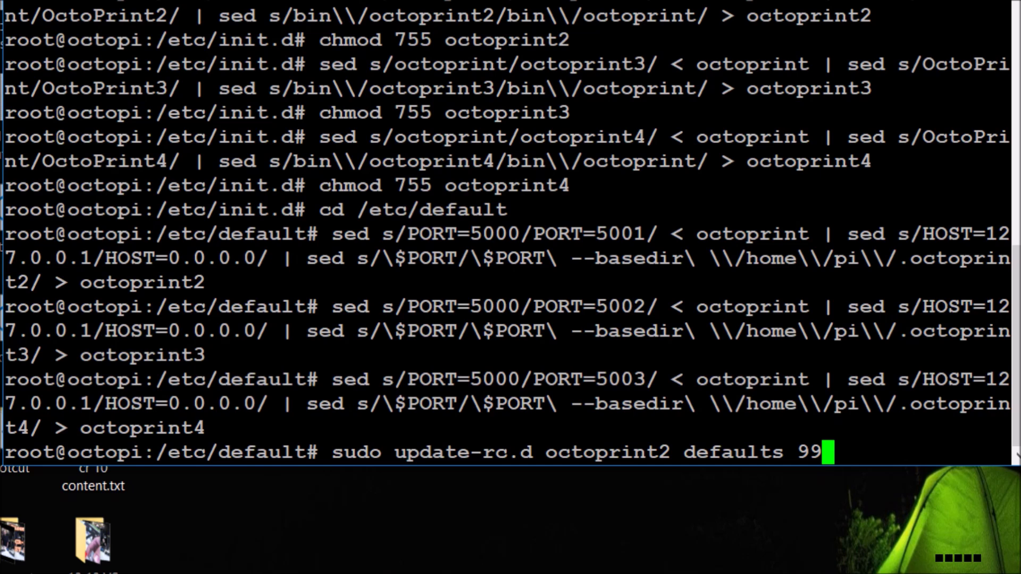
{"action": "key", "text": "Return"}
{"action": "key", "text": "Up"}
{"action": "key", "text": "Left"}
{"action": "key", "text": "Left"}
{"action": "key", "text": "Left"}
{"action": "key", "text": "Left"}
{"action": "key", "text": "Left"}
{"action": "key", "text": "Left"}
{"action": "key", "text": "Left"}
{"action": "key", "text": "Left"}
{"action": "key", "text": "Left"}
{"action": "key", "text": "Left"}
{"action": "key", "text": "Left"}
{"action": "key", "text": "Left"}
{"action": "key", "text": "BackSpace"}
{"action": "type", "text": "3"}
{"action": "key", "text": "Return"}
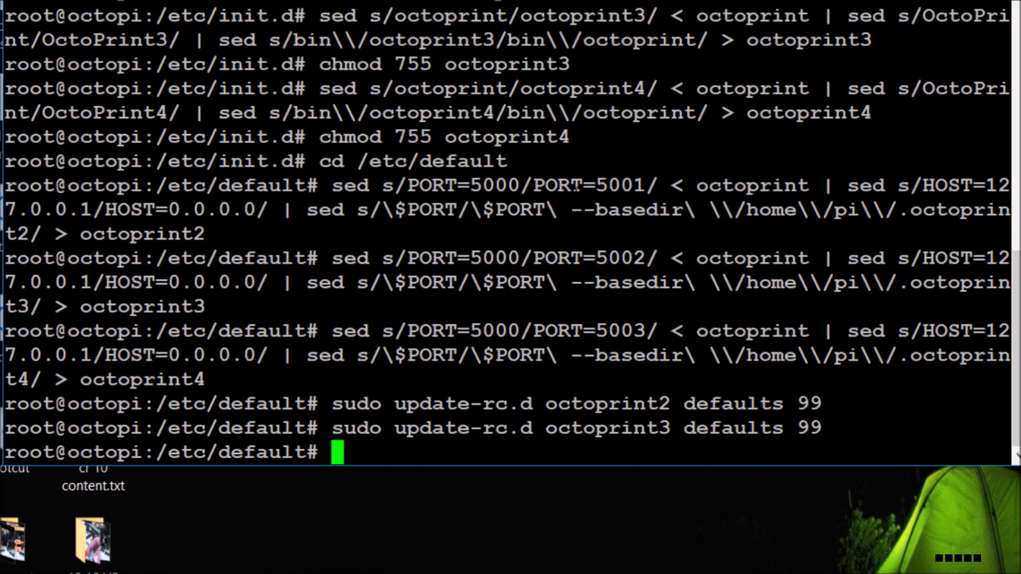
Step: Register octoprint4 to start at boot with update-rc.d, then return to the OctoPrint page in Chrome
{"action": "key", "text": "Up"}
{"action": "key", "text": "Left"}
{"action": "key", "text": "Left"}
{"action": "key", "text": "Left"}
{"action": "key", "text": "Left"}
{"action": "key", "text": "Left"}
{"action": "key", "text": "Left"}
{"action": "key", "text": "Left"}
{"action": "key", "text": "Left"}
{"action": "key", "text": "Left"}
{"action": "key", "text": "Left"}
{"action": "key", "text": "Left"}
{"action": "key", "text": "Left"}
{"action": "key", "text": "BackSpace"}
{"action": "type", "text": "4"}
{"action": "key", "text": "Return"}
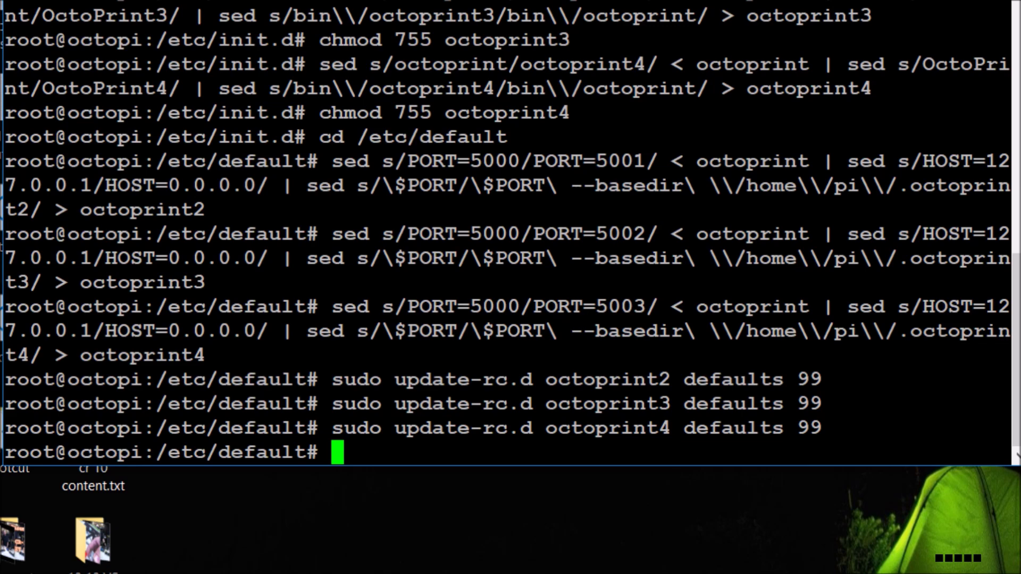
{"action": "type", "text": "sduo"}
{"action": "key", "text": "BackSpace"}
{"action": "key", "text": "BackSpace"}
{"action": "key", "text": "BackSpace"}
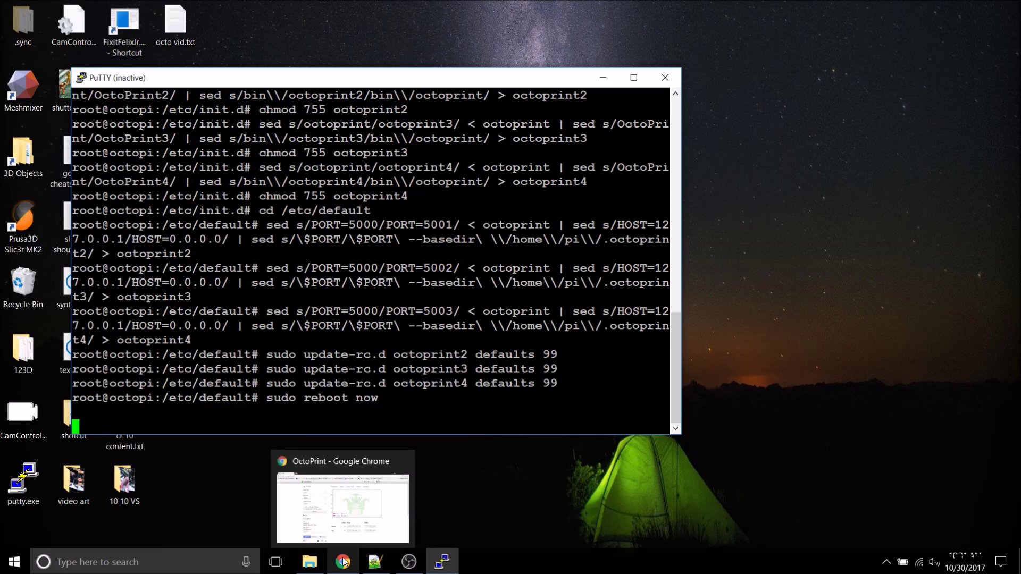
{"action": "left_click", "coordinate": [319, 512]}
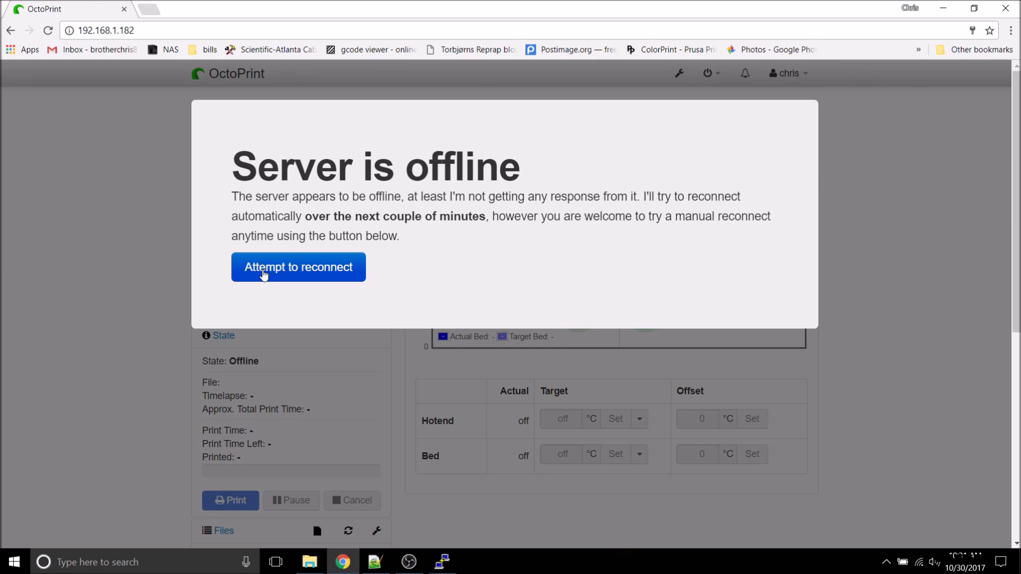
Step: Dismiss the server offline notice and load the OctoPrint instance at 192.168.1.182:5001
{"action": "left_click", "coordinate": [263, 271]}
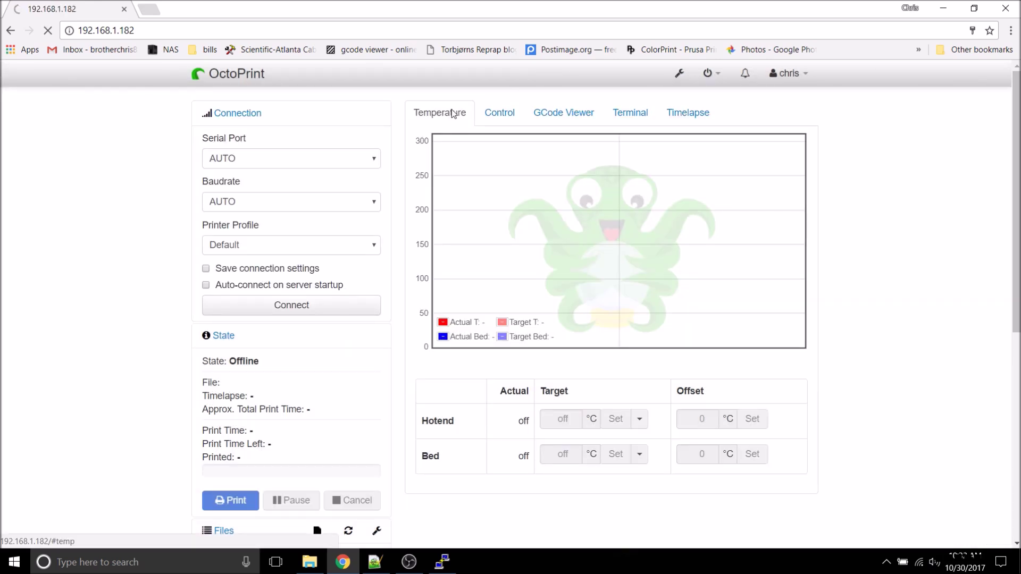
{"action": "left_click", "coordinate": [282, 30]}
{"action": "left_click", "coordinate": [282, 29]}
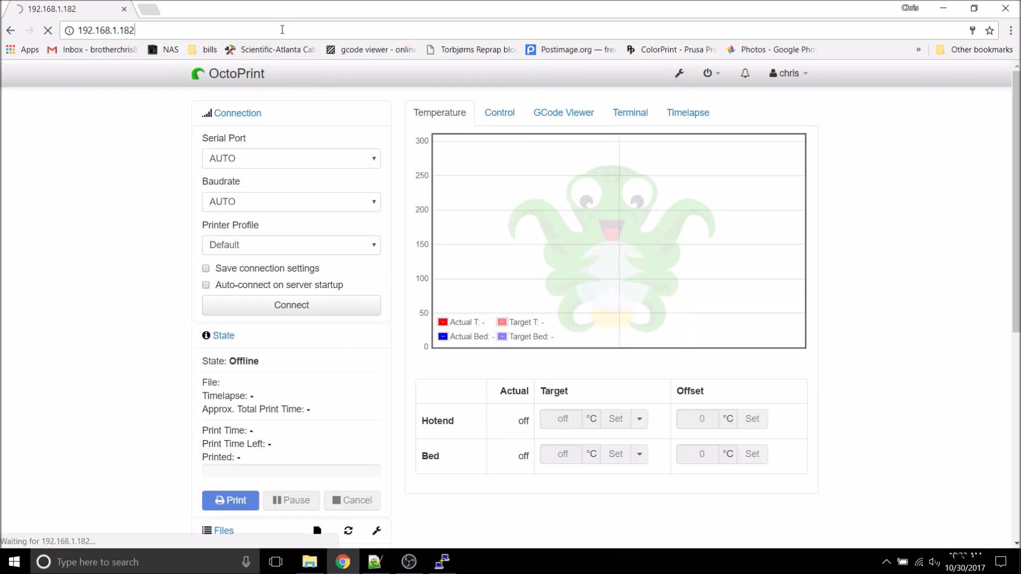
{"action": "type", "text": ":5"}
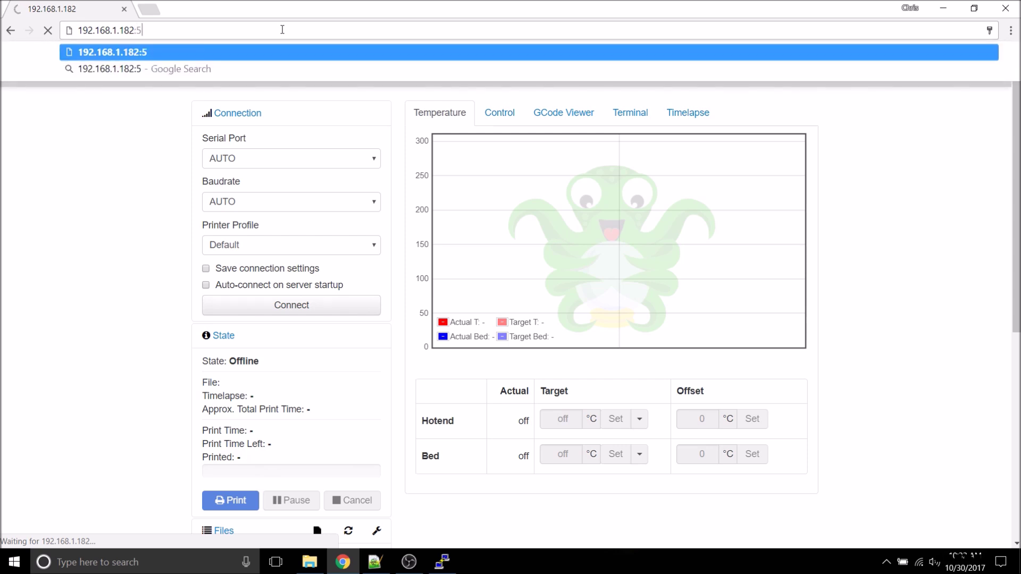
{"action": "type", "text": "001"}
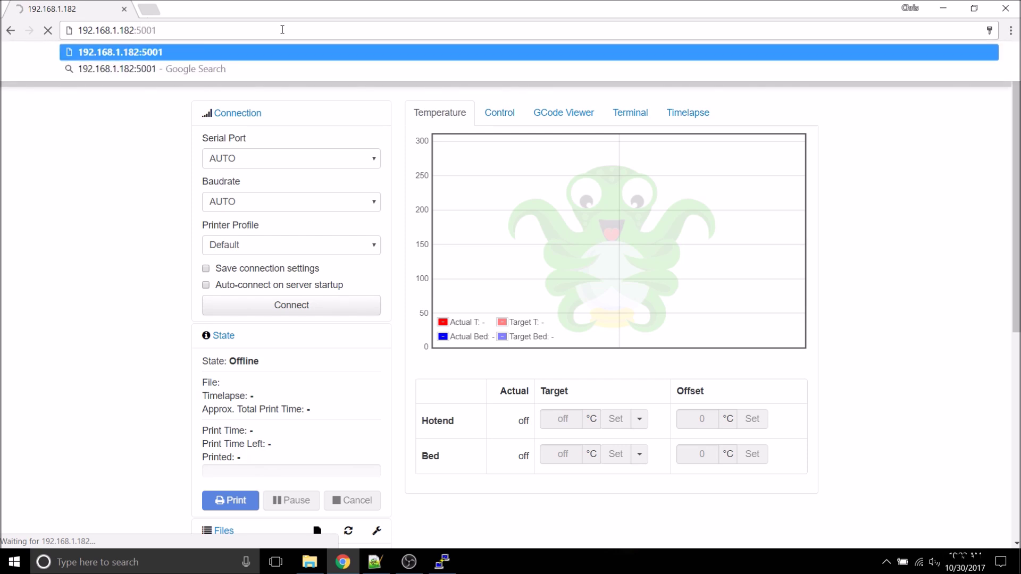
{"action": "key", "text": "Return"}
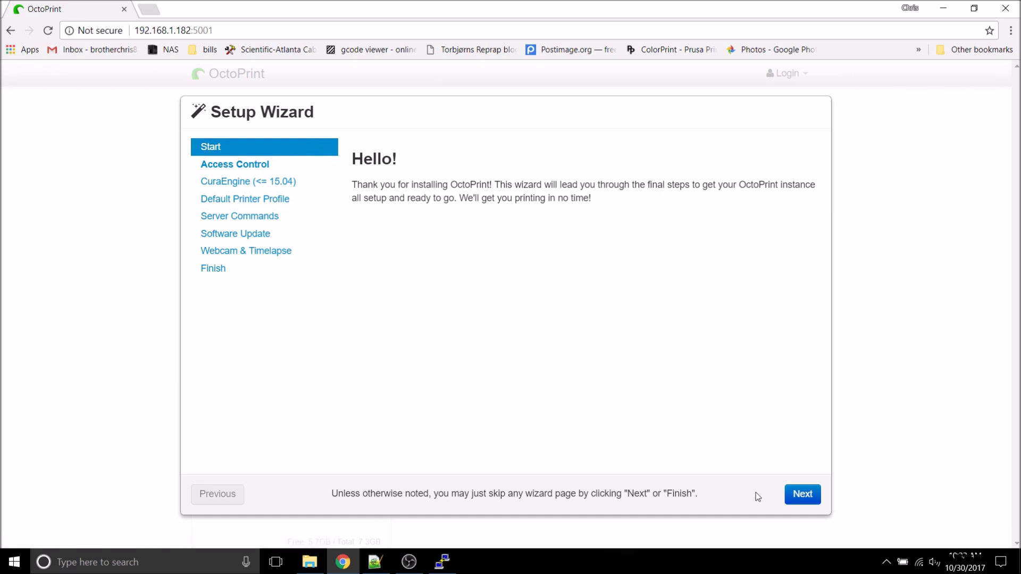
Step: Finish the port 5001 setup wizard with an admin username and password, keeping access control enabled
{"action": "left_click", "coordinate": [802, 494]}
{"action": "left_click", "coordinate": [539, 356]}
{"action": "key", "text": "Tab"}
{"action": "key", "text": "Tab"}
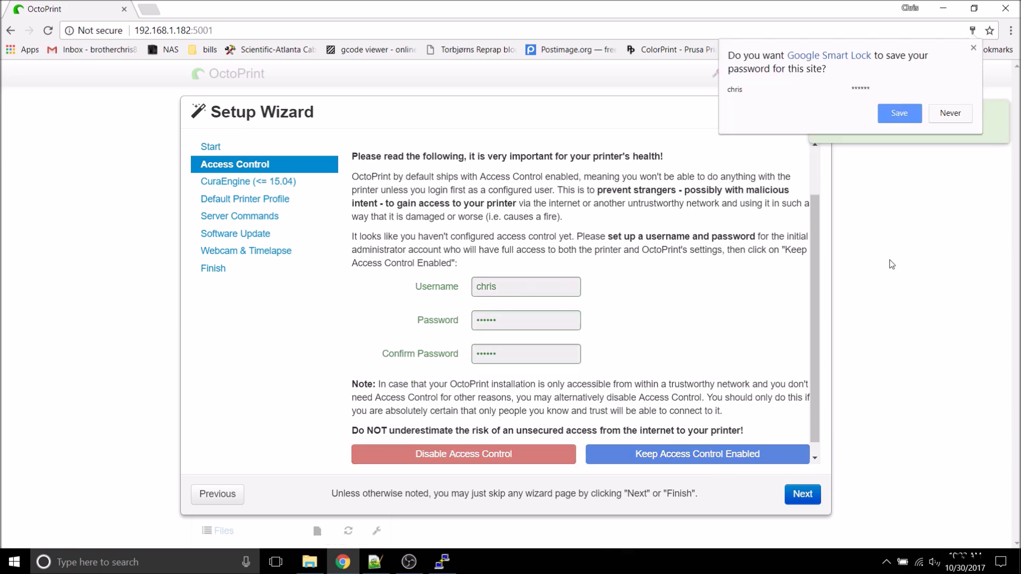
{"action": "left_click", "coordinate": [802, 456]}
{"action": "left_click", "coordinate": [803, 494]}
{"action": "left_click", "coordinate": [803, 494]}
{"action": "left_click", "coordinate": [803, 494]}
{"action": "left_click", "coordinate": [803, 494]}
{"action": "left_click", "coordinate": [803, 495]}
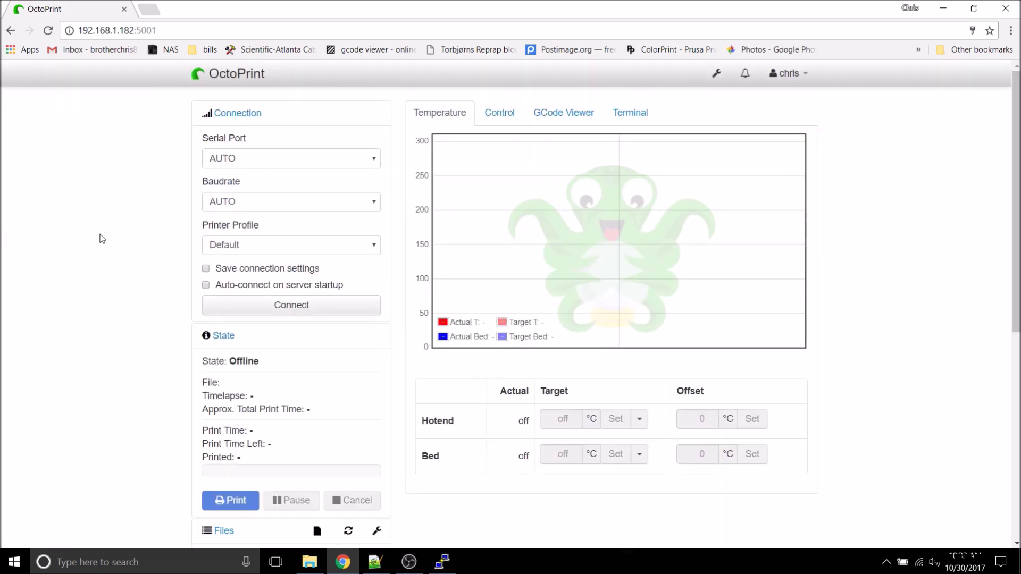
Step: Load 192.168.1.182 in a new tab and compare it with the port 5001 instance
{"action": "key", "text": "ctrl+t"}
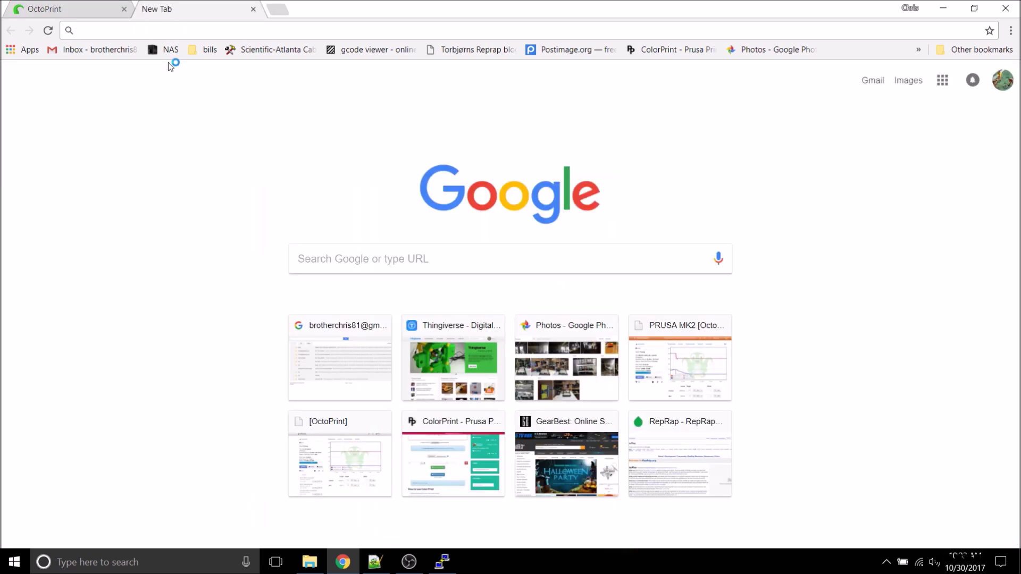
{"action": "type", "text": "192.168.1.182"}
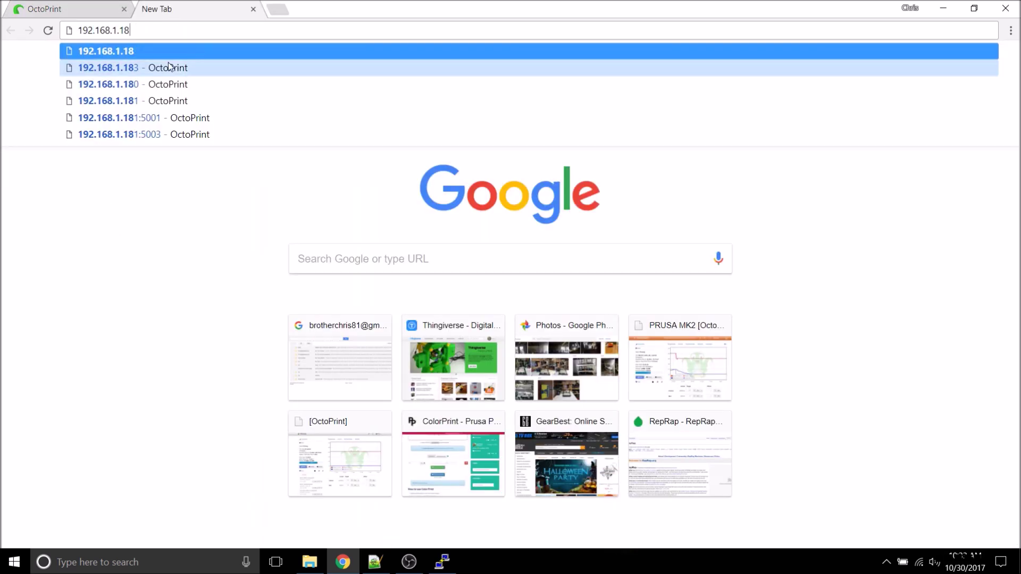
{"action": "key", "text": "Return"}
{"action": "left_click", "coordinate": [58, 11]}
{"action": "left_click", "coordinate": [171, 7]}
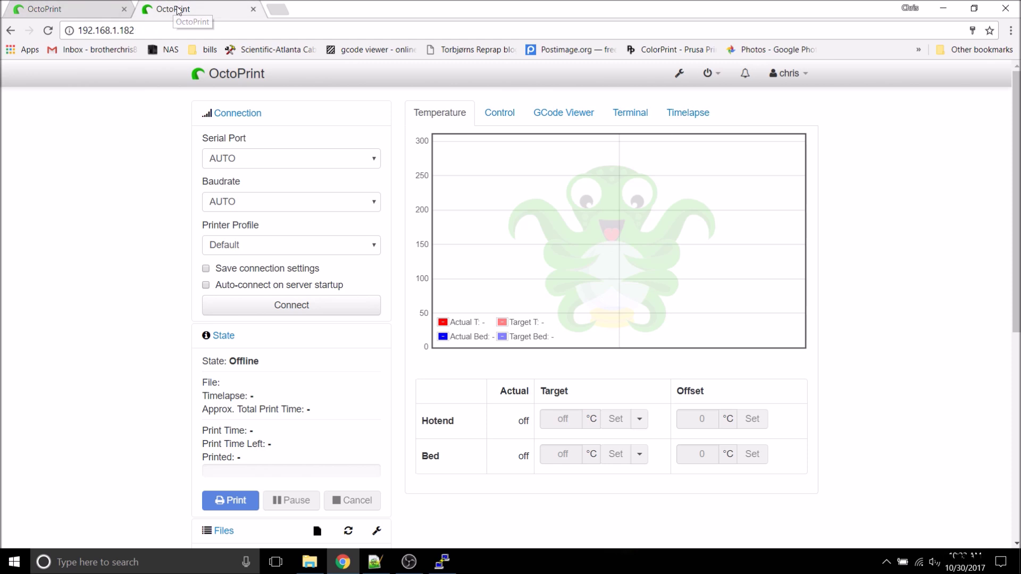
{"action": "left_click", "coordinate": [89, 12]}
{"action": "key", "text": "ctrl+Tab"}
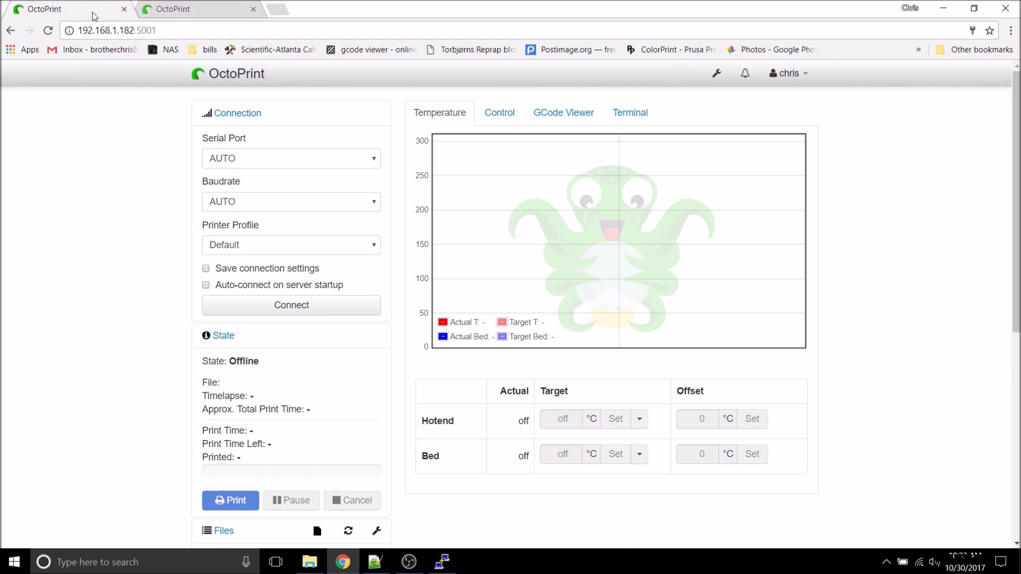
Step: Open 192.168.1.182:5002 and advance its setup wizard, then load 192.168.1.183 in another tab
{"action": "left_click", "coordinate": [277, 9]}
{"action": "type", "text": "192"}
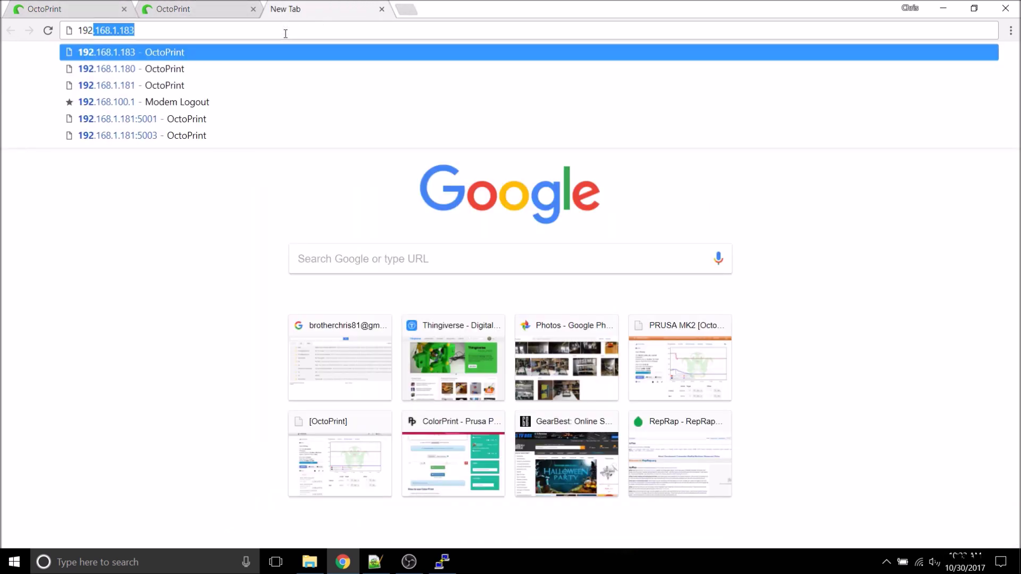
{"action": "type", "text": ".168.1.182:5002"}
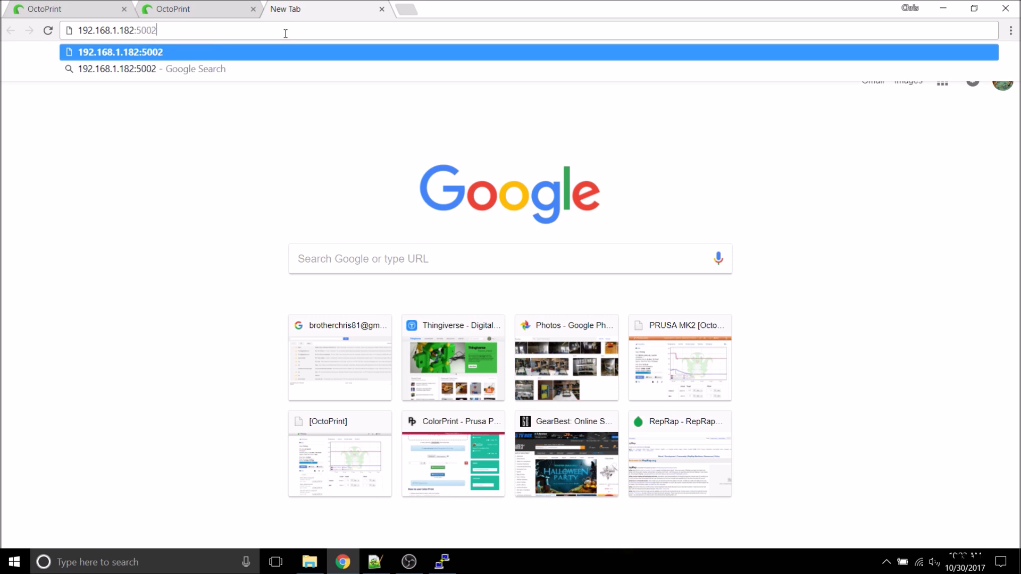
{"action": "key", "text": "Return"}
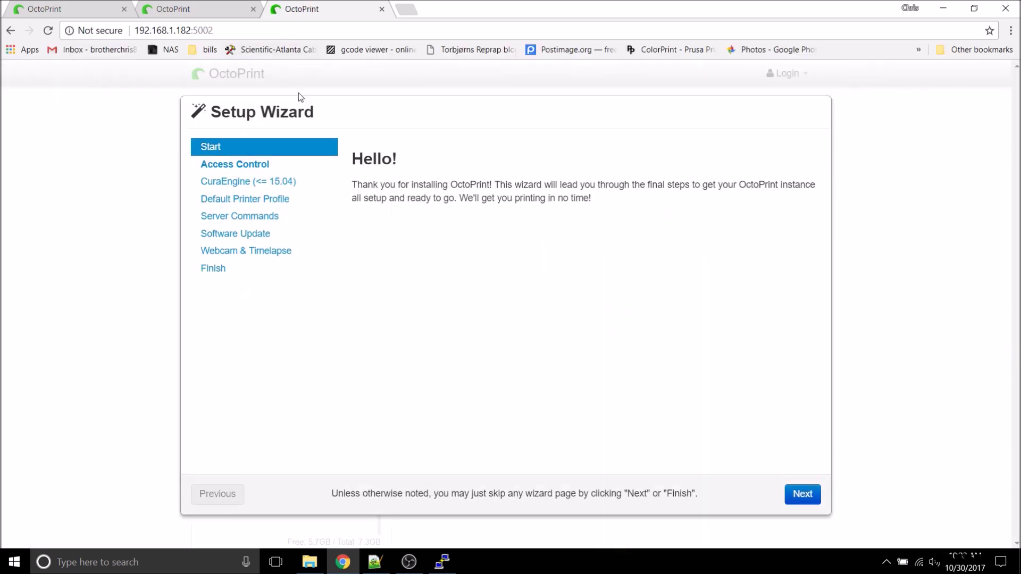
{"action": "left_click", "coordinate": [798, 494]}
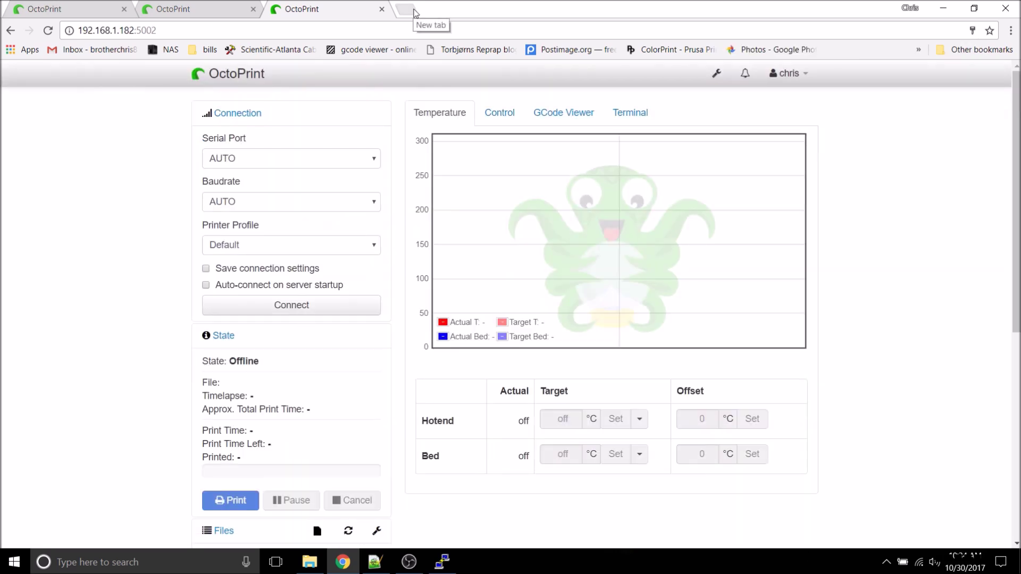
{"action": "left_click", "coordinate": [414, 11]}
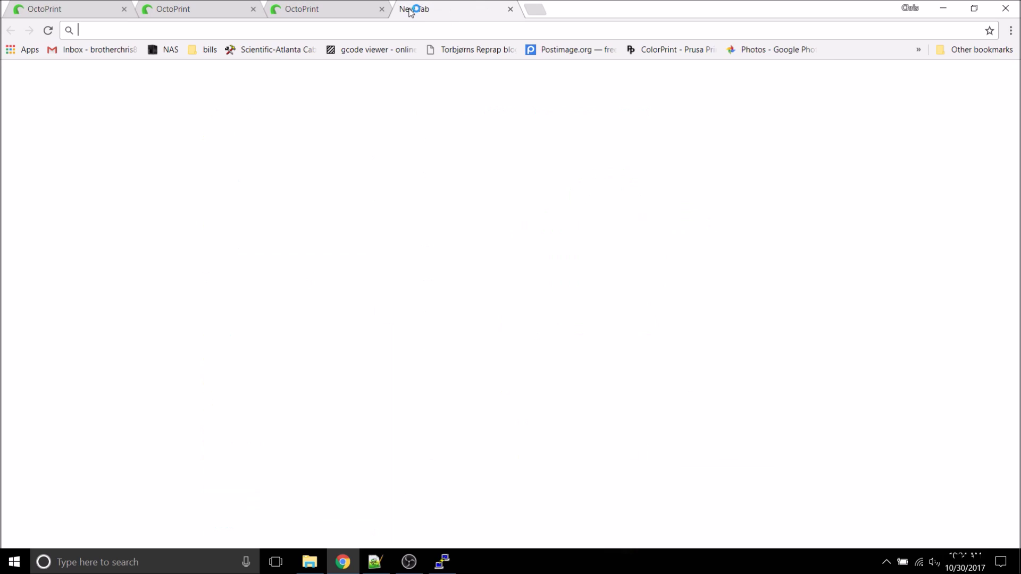
{"action": "type", "text": "192.168.1.183"}
{"action": "key", "text": "Return"}
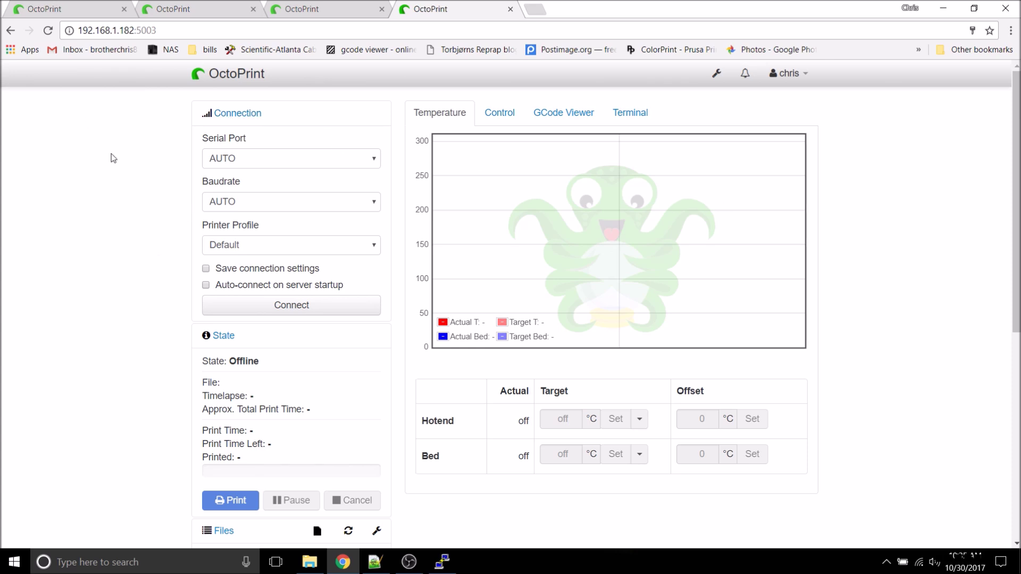
Step: On the 192.168.1.182 instance, rename the Default printer profile to Prusa with a 250 x 210 bed
{"action": "left_click", "coordinate": [75, 9]}
{"action": "left_click", "coordinate": [679, 73]}
{"action": "left_click", "coordinate": [232, 181]}
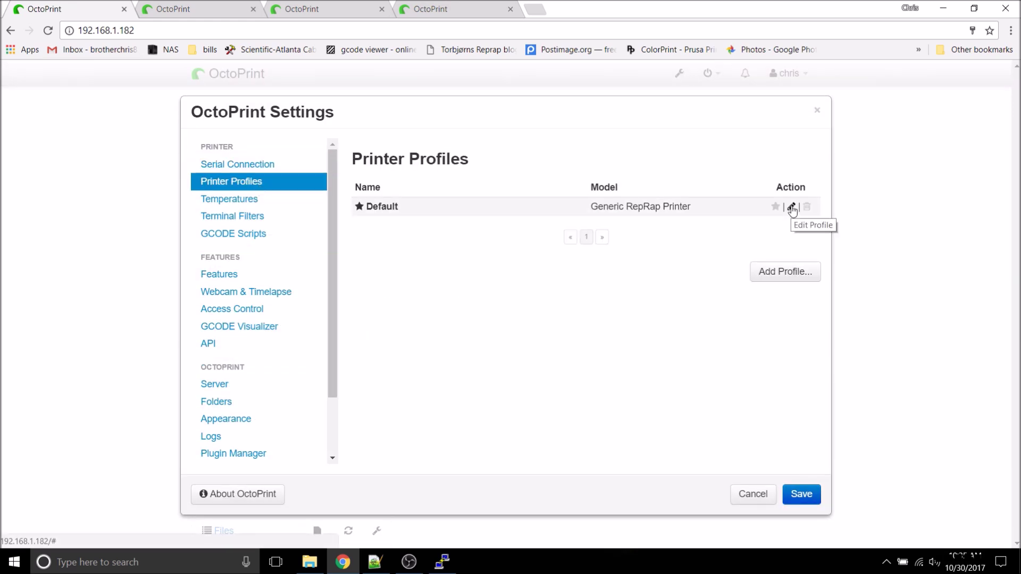
{"action": "left_click", "coordinate": [792, 207]}
{"action": "type", "text": "Prusa"}
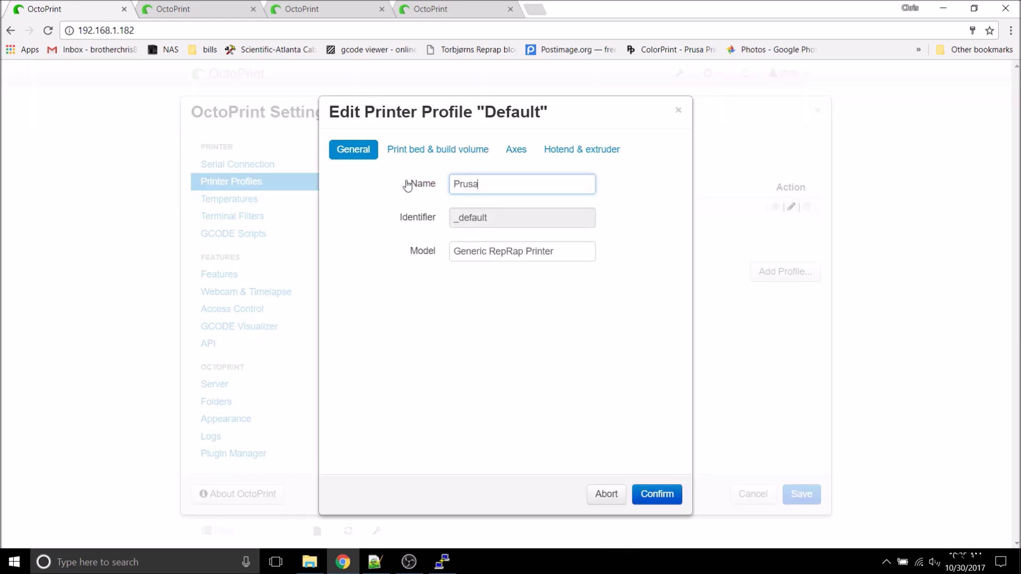
{"action": "key", "text": "Tab"}
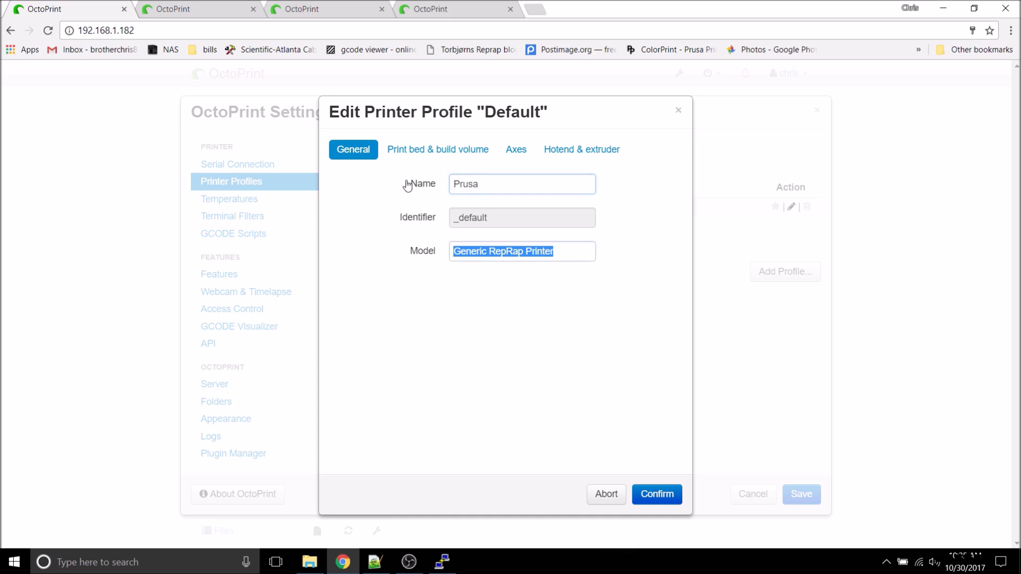
{"action": "type", "text": "Prusa"}
{"action": "left_click", "coordinate": [438, 150]}
{"action": "double_click", "coordinate": [474, 345]}
{"action": "type", "text": "250"}
{"action": "key", "text": "Tab"}
{"action": "type", "text": "210"}
{"action": "key", "text": "Return"}
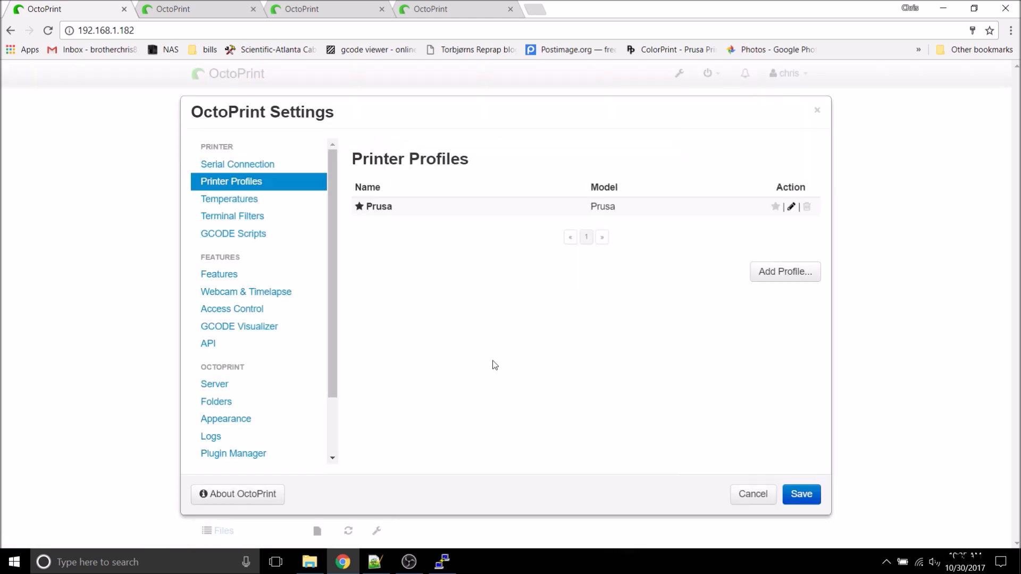
{"action": "left_click", "coordinate": [226, 419]}
Step: Title the Prusa instance's interface Prusa, colour it orange, and save
{"action": "left_click", "coordinate": [497, 150]}
{"action": "type", "text": "Prusa"}
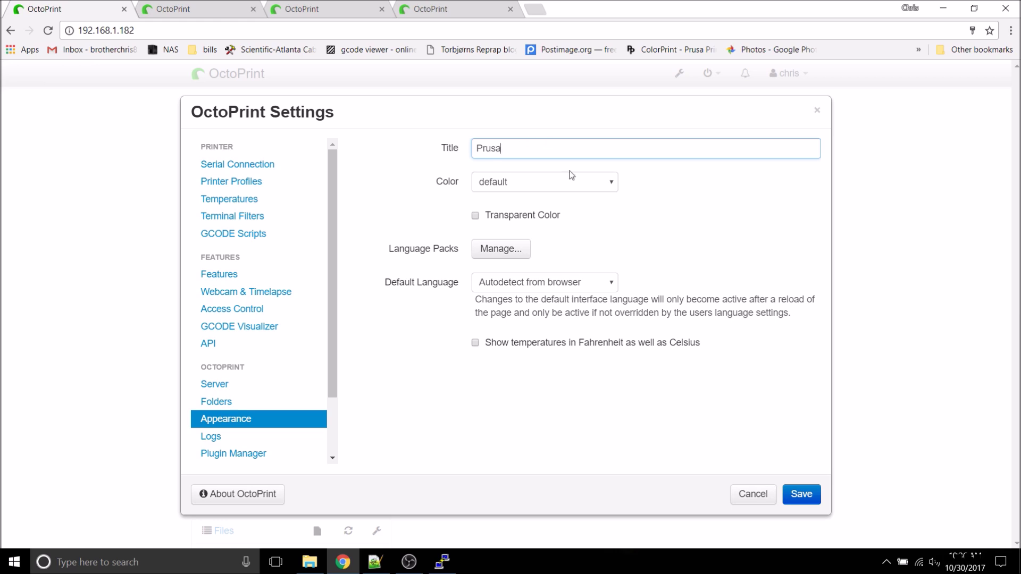
{"action": "left_click", "coordinate": [609, 185]}
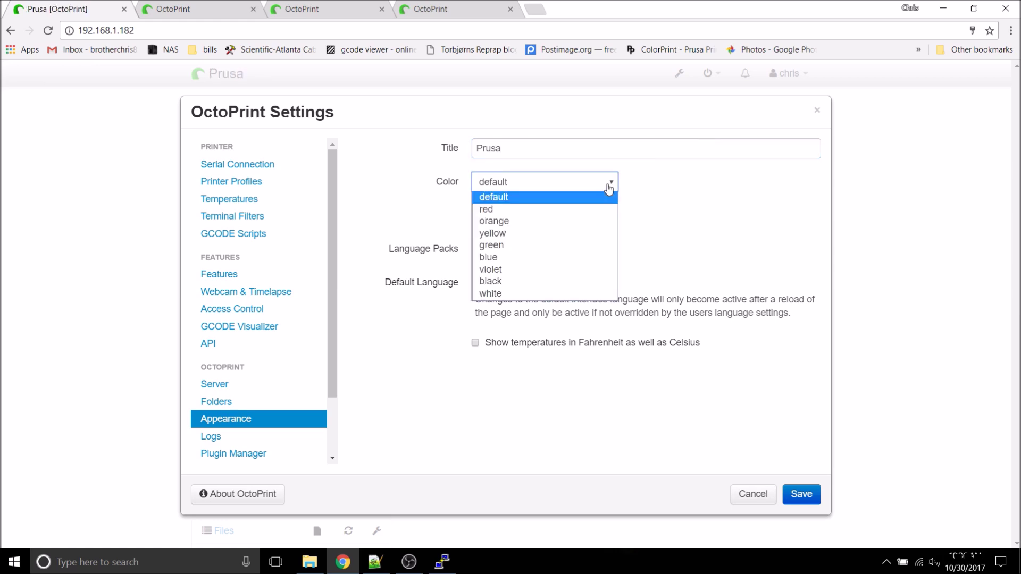
{"action": "left_click", "coordinate": [589, 222]}
{"action": "left_click", "coordinate": [802, 495]}
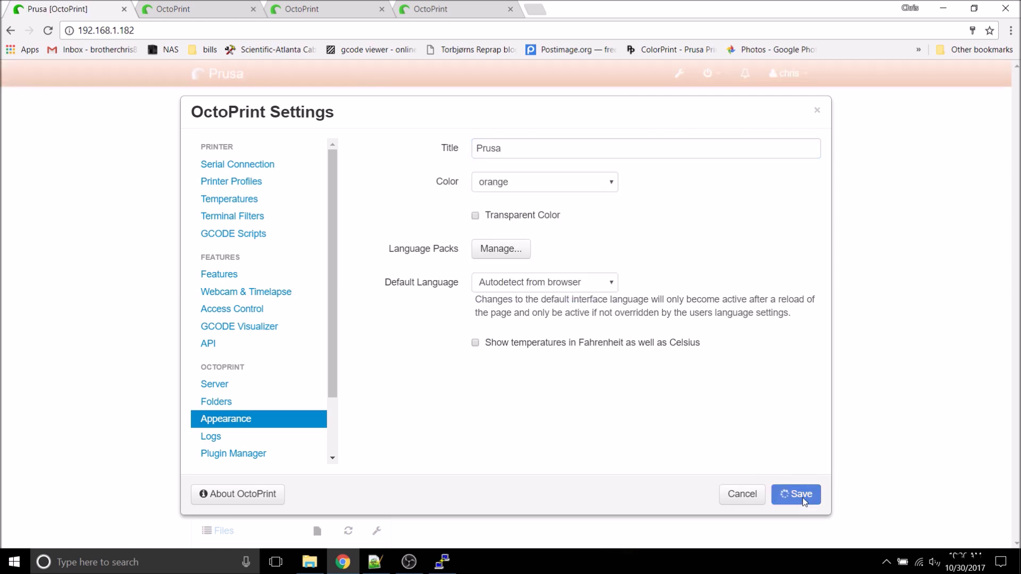
Step: On the port 5001 instance, name the profile and interface ANETA2, colour it black, and save
{"action": "key", "text": "ctrl+Tab"}
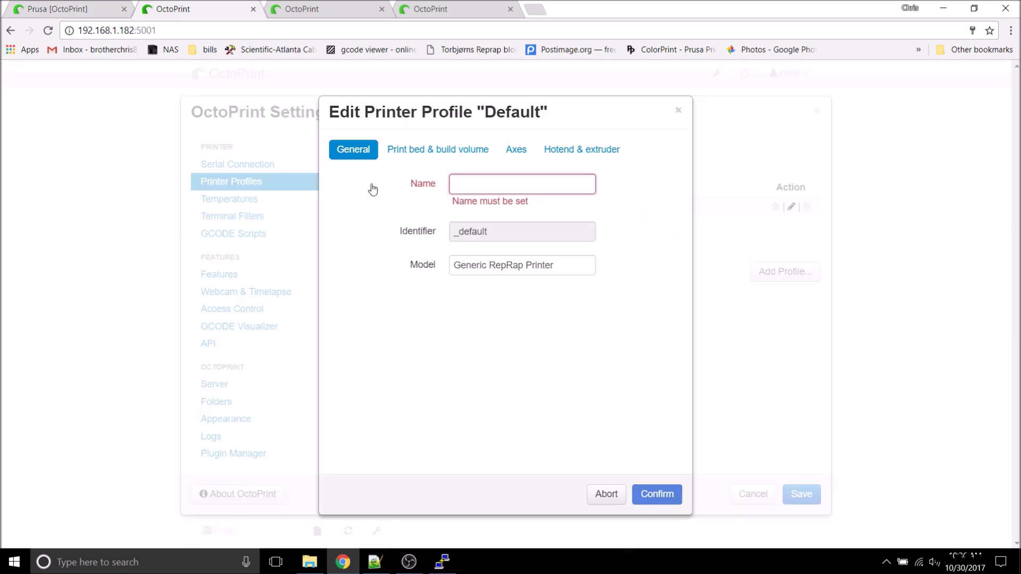
{"action": "type", "text": "ANETA@"}
{"action": "key", "text": "BackSpace"}
{"action": "type", "text": "8"}
{"action": "key", "text": "Tab"}
{"action": "type", "text": "ANET"}
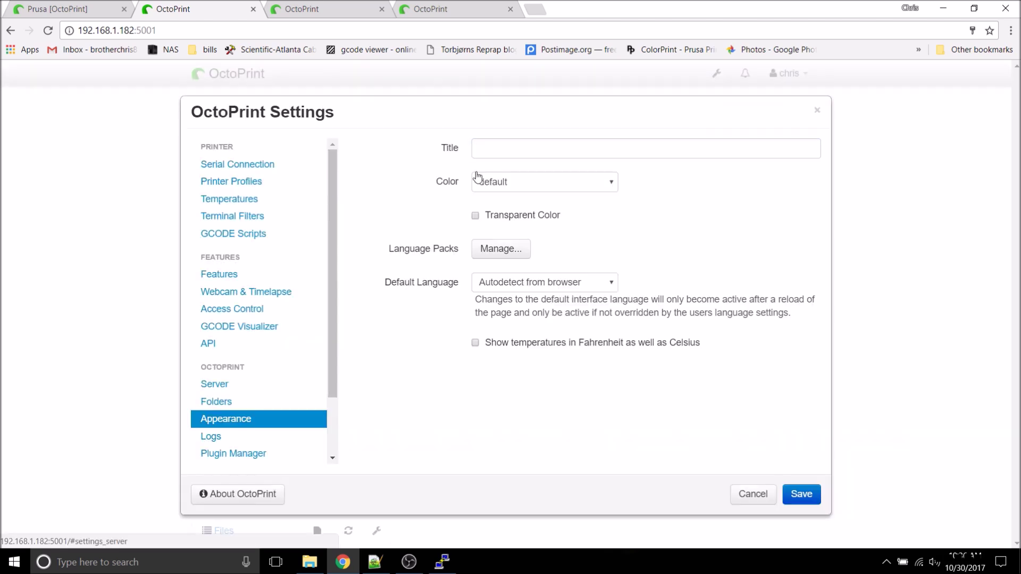
{"action": "type", "text": "ANETA2"}
{"action": "left_click", "coordinate": [478, 181]}
{"action": "left_click", "coordinate": [512, 287]}
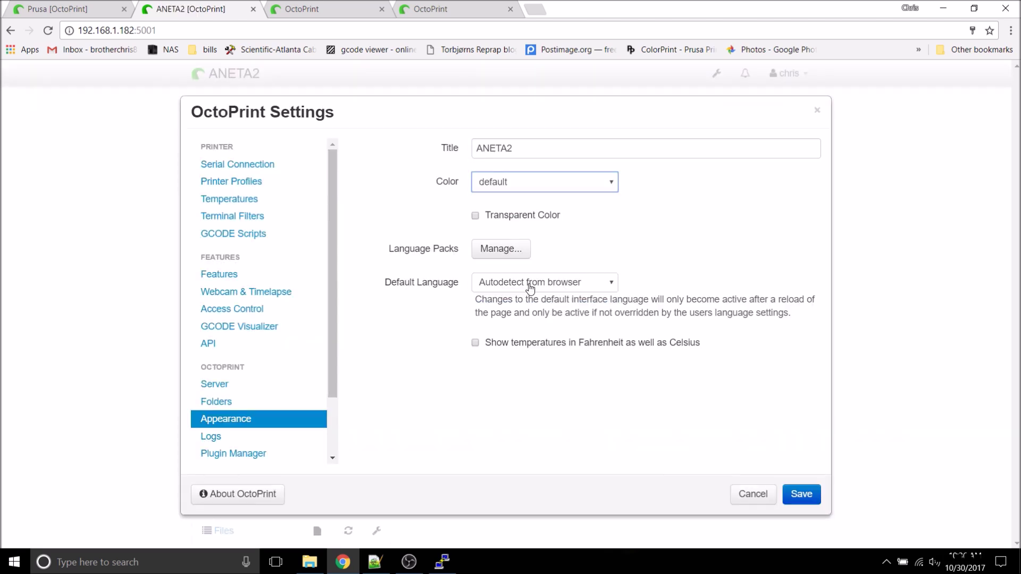
{"action": "left_click", "coordinate": [801, 494]}
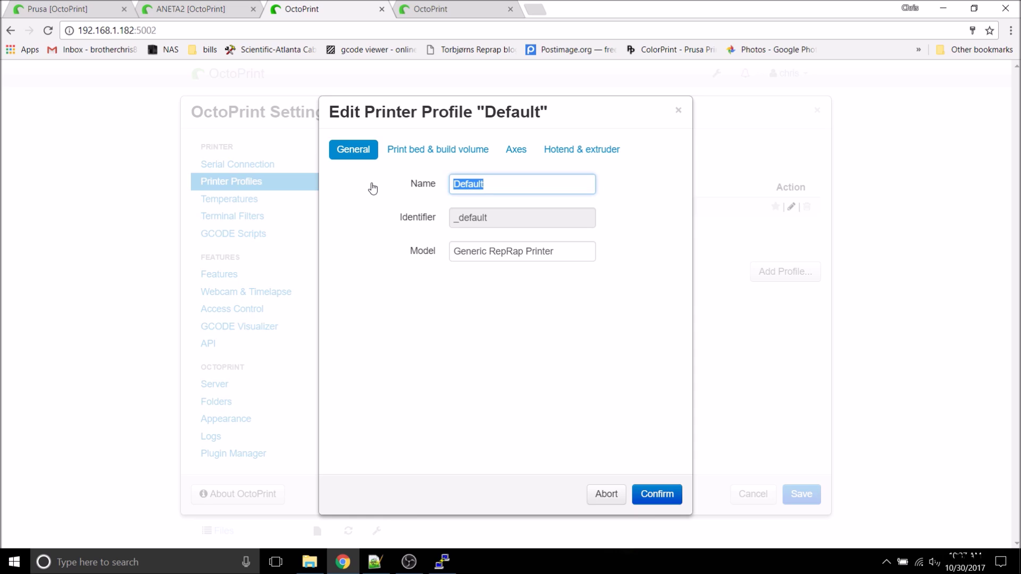
Step: Name the next instance's printer profile Kossel and choose its interface colour
{"action": "type", "text": "Kossel"}
{"action": "key", "text": "Tab"}
{"action": "type", "text": "Kossel"}
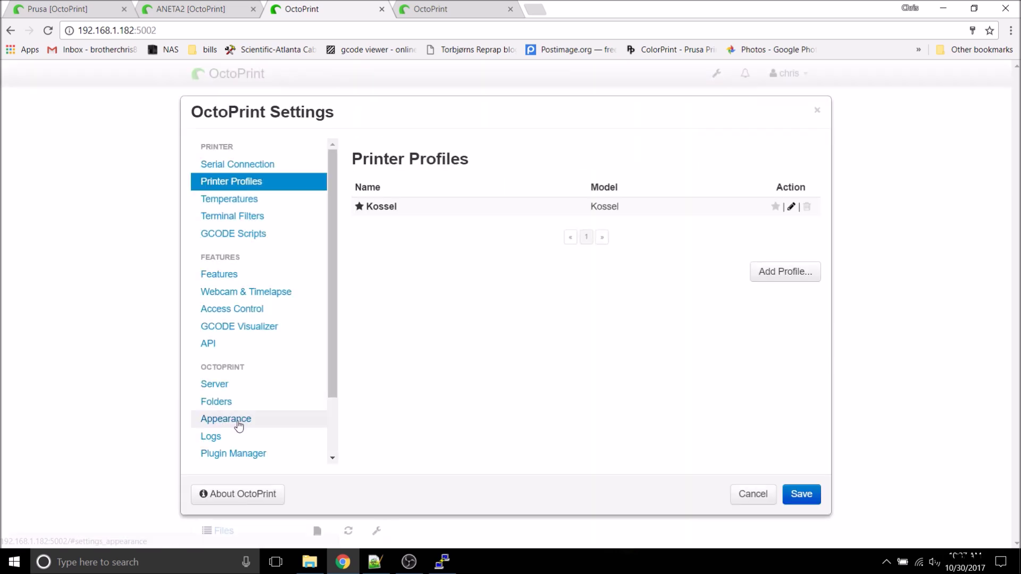
{"action": "left_click", "coordinate": [227, 419]}
{"action": "left_click", "coordinate": [545, 182]}
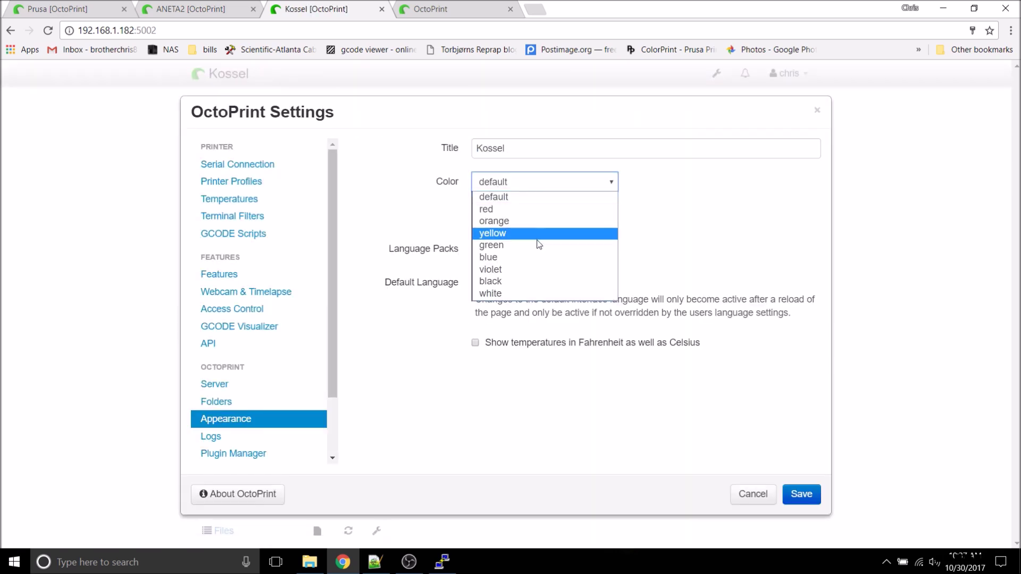
{"action": "left_click", "coordinate": [534, 259]}
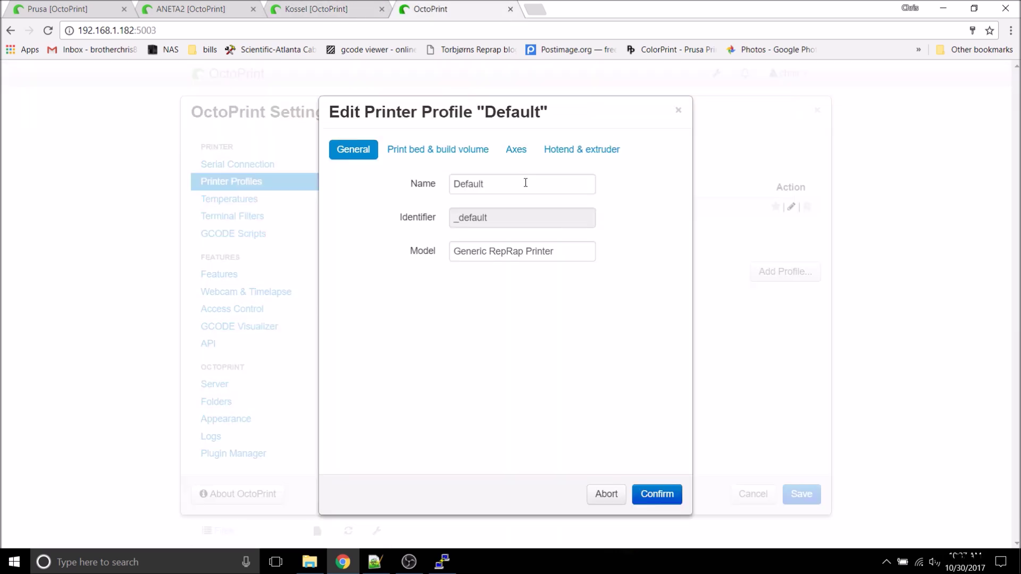
Step: Rename the port 5003 printer profile to CR10, set the interface colour to red, and save
{"action": "left_click_drag", "start_coordinate": [525, 182], "coordinate": [320, 184]}
{"action": "type", "text": "CR10"}
{"action": "key", "text": "Tab"}
{"action": "type", "text": "C"}
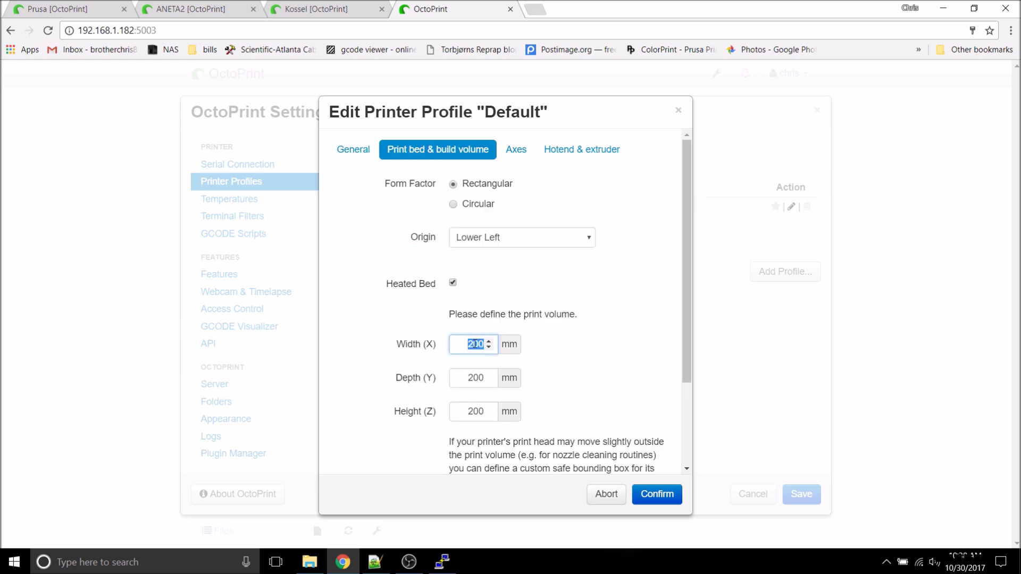
{"action": "left_click", "coordinate": [657, 494]}
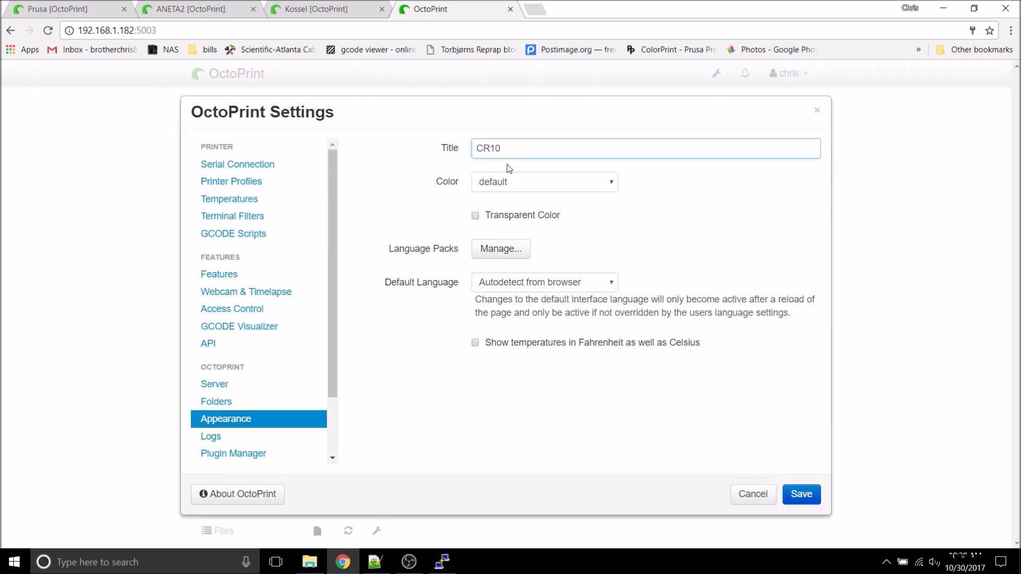
{"action": "left_click", "coordinate": [537, 182]}
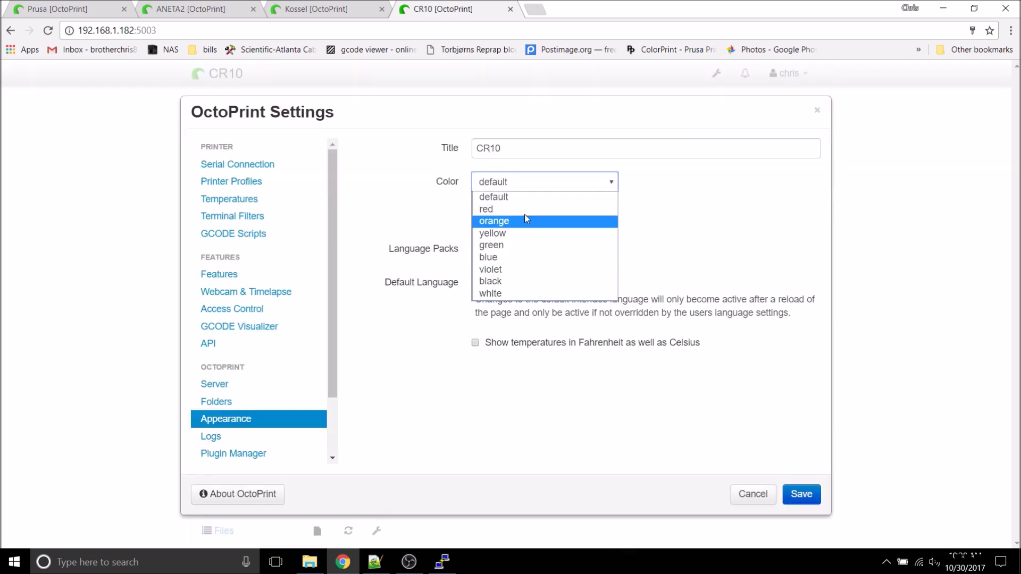
{"action": "left_click", "coordinate": [525, 209]}
{"action": "left_click", "coordinate": [802, 494]}
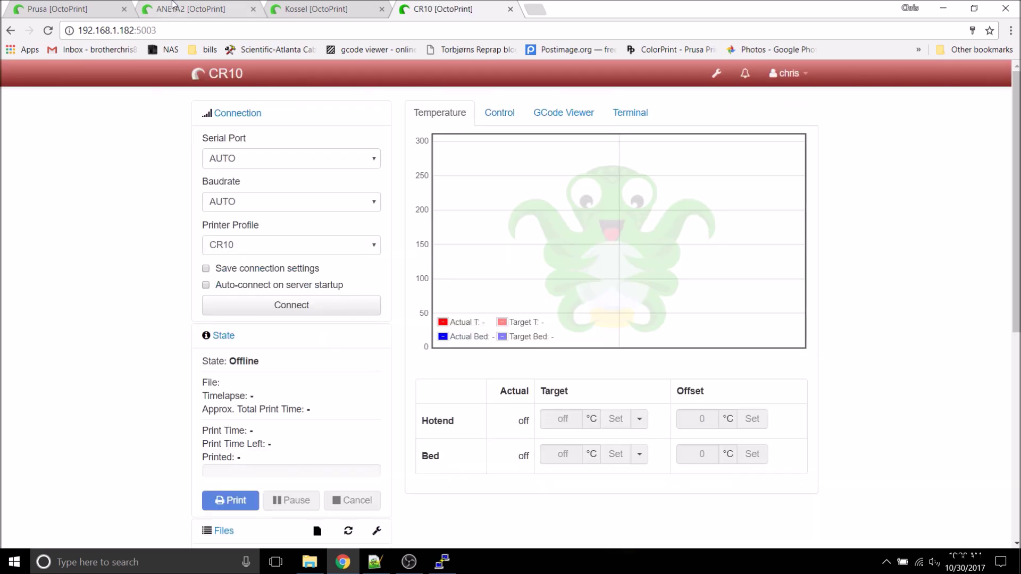
Step: Cycle through the Kossel, ANETA2 and Prusa pages, then check ANETA2's serial ports: only AUTO and /dev/ttyUSB0
{"action": "left_click", "coordinate": [350, 9]}
{"action": "left_click", "coordinate": [202, 8]}
{"action": "left_click", "coordinate": [68, 8]}
{"action": "left_click", "coordinate": [176, 9]}
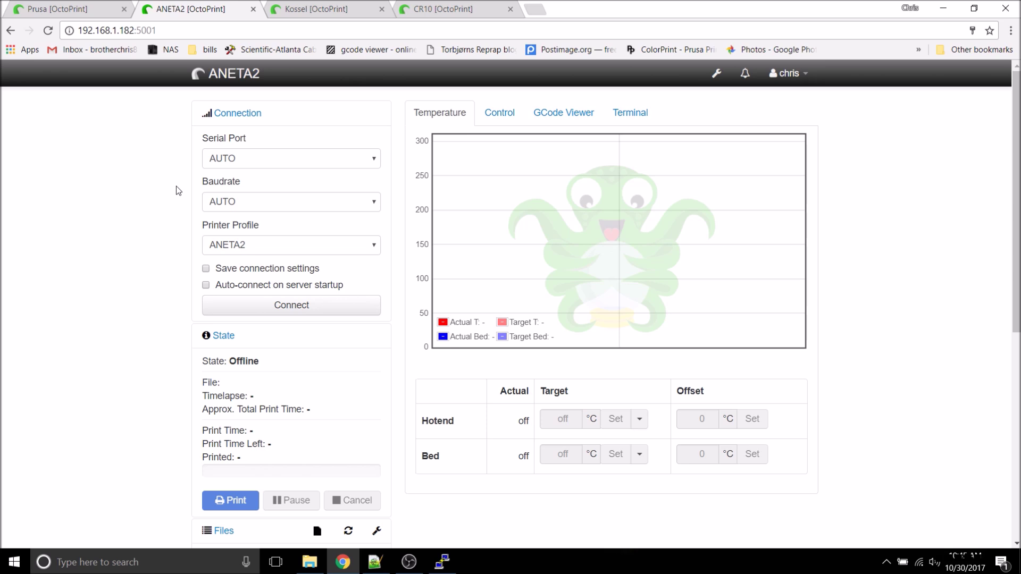
{"action": "left_click", "coordinate": [298, 158]}
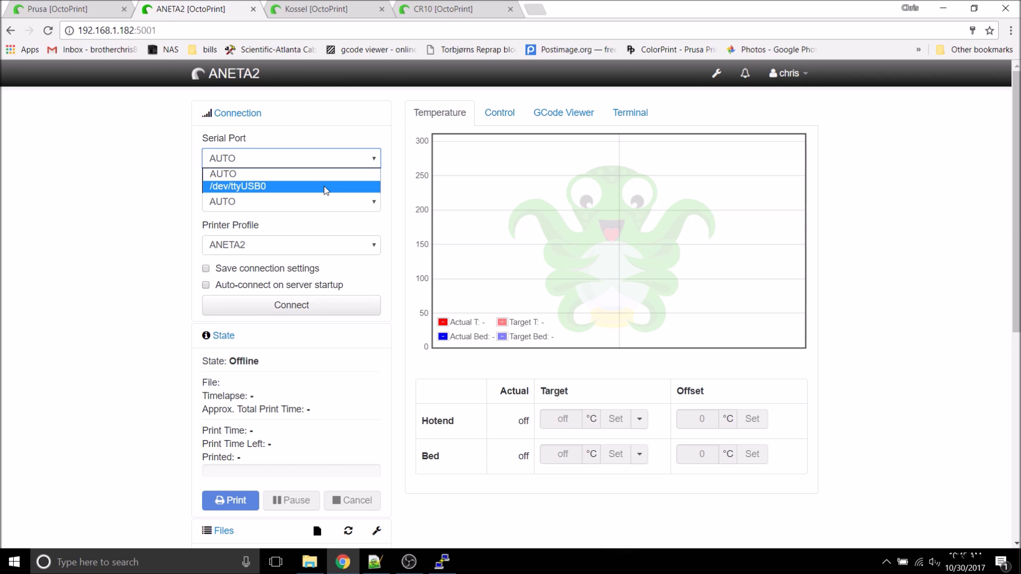
{"action": "left_click", "coordinate": [444, 563]}
Step: Go to /var/log, list its files and print the dmesg log
{"action": "type", "text": "cd "}
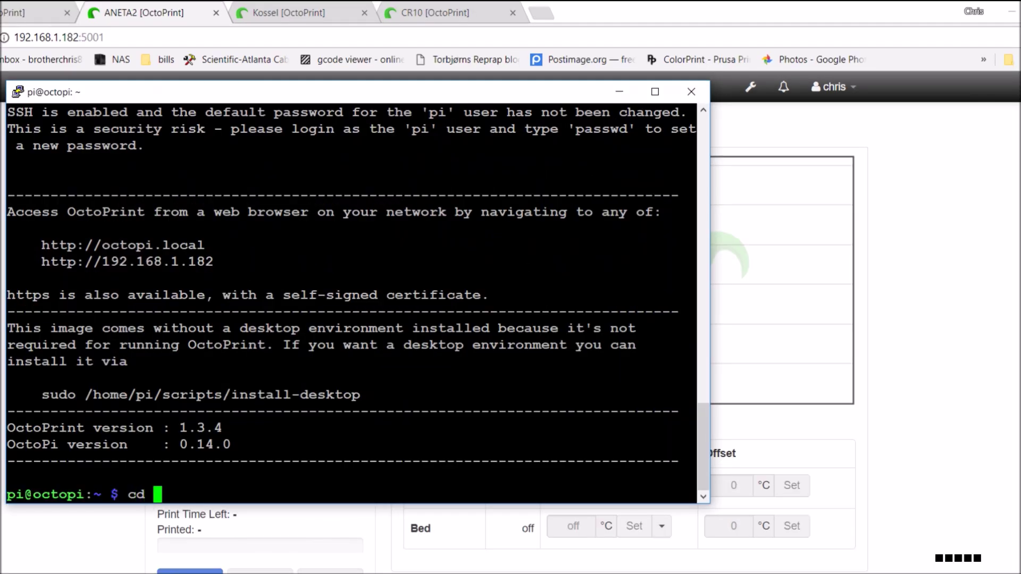
{"action": "type", "text": "/var/log"}
{"action": "key", "text": "Return"}
{"action": "type", "text": "ls"}
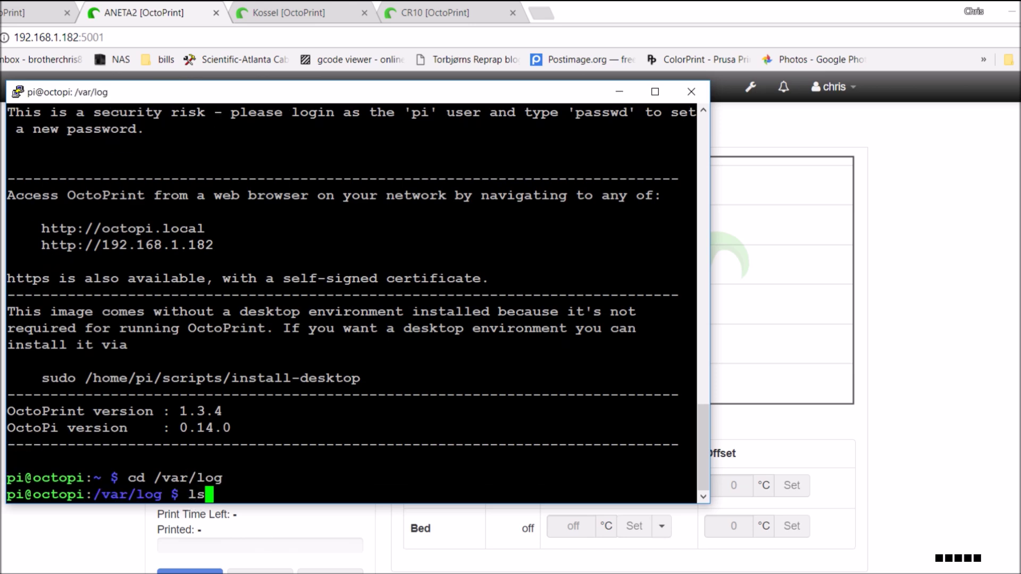
{"action": "key", "text": "Return"}
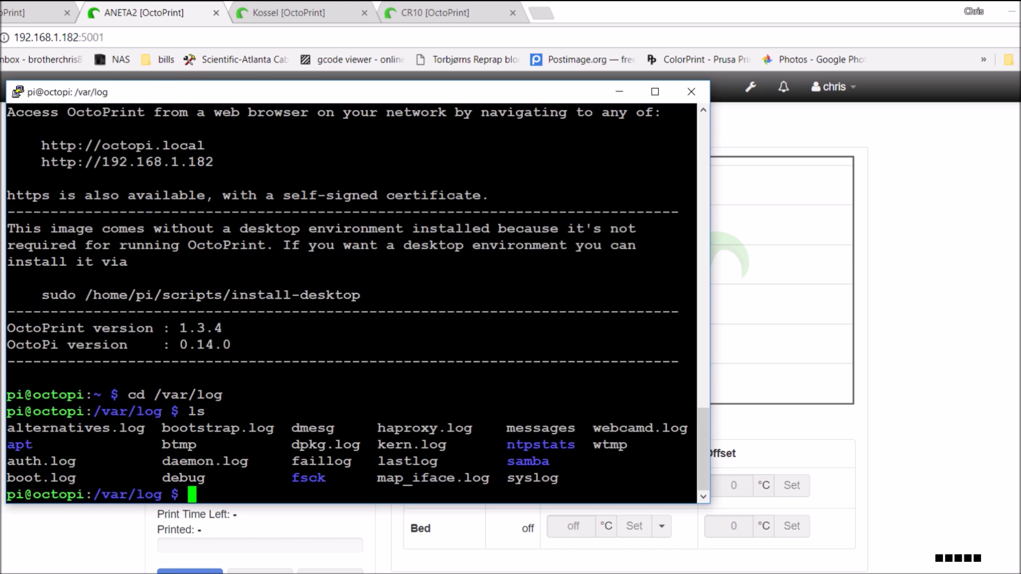
{"action": "type", "text": "cat dmesg"}
{"action": "key", "text": "Return"}
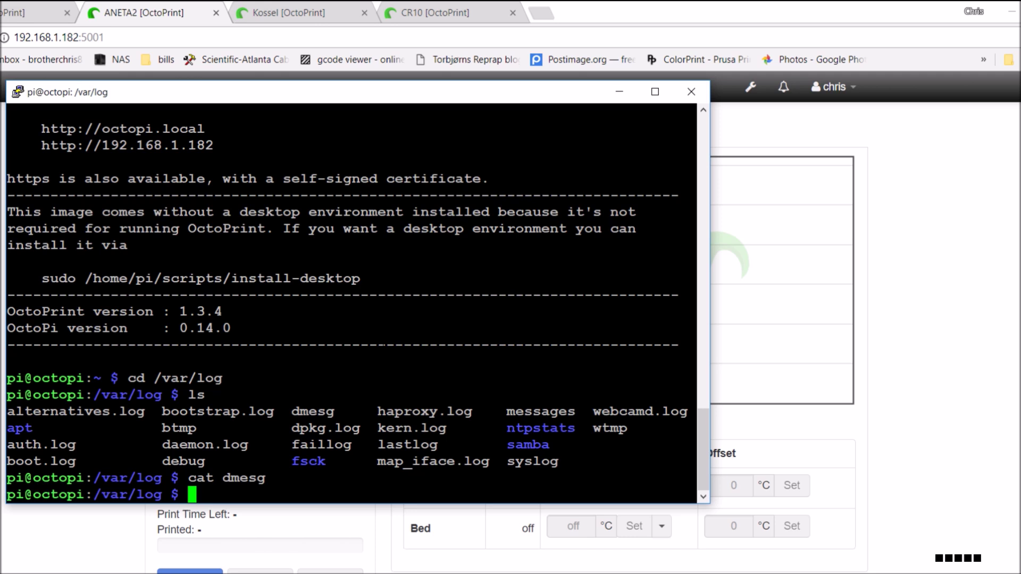
Step: Find the 1a86/7523 adapter on ttyUSB0 in the messages log and prepare to edit 99-usb.rules
{"action": "type", "text": "sudo cat messages"}
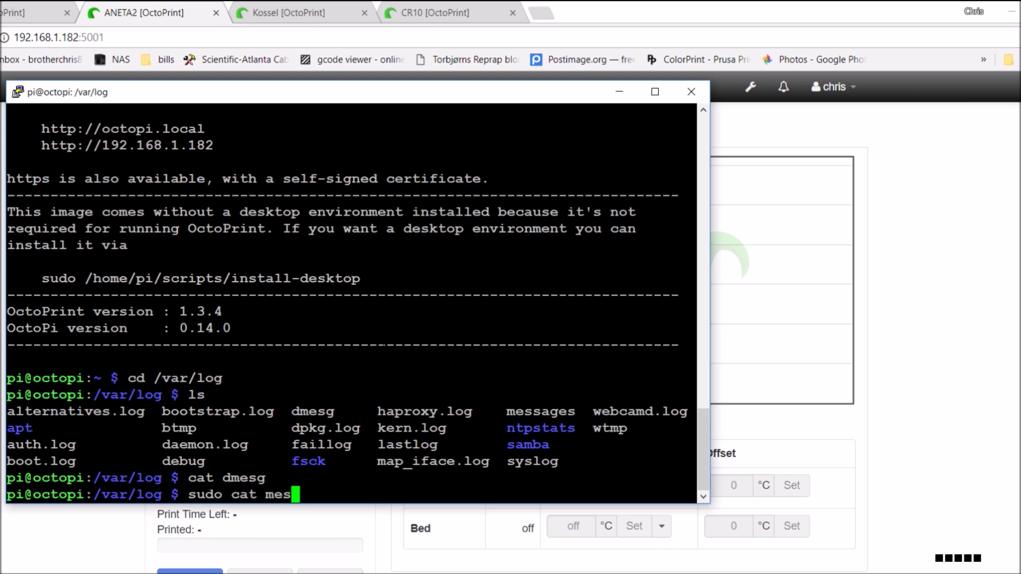
{"action": "key", "text": "Return"}
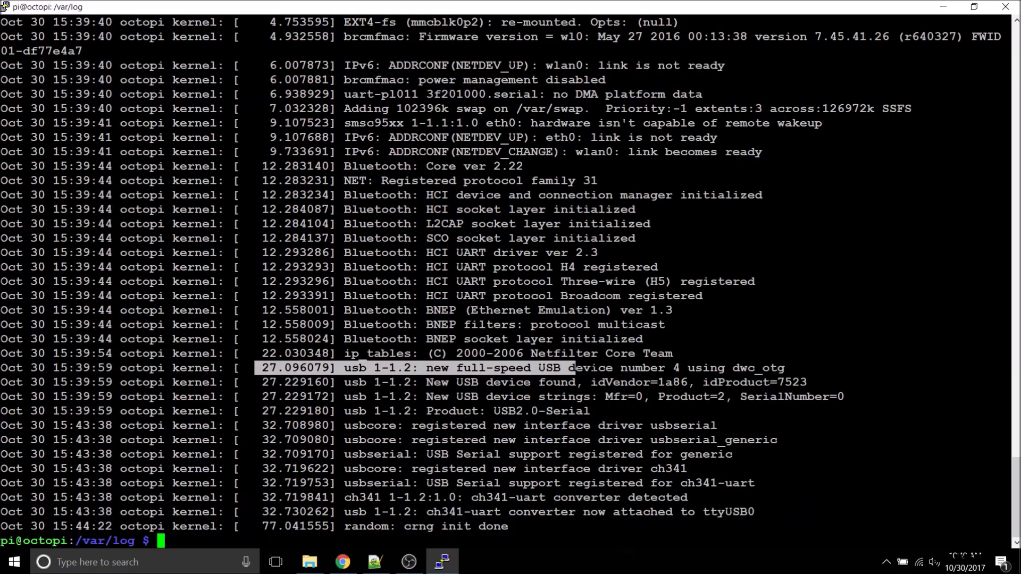
{"action": "left_click_drag", "start_coordinate": [255, 368], "coordinate": [829, 410]}
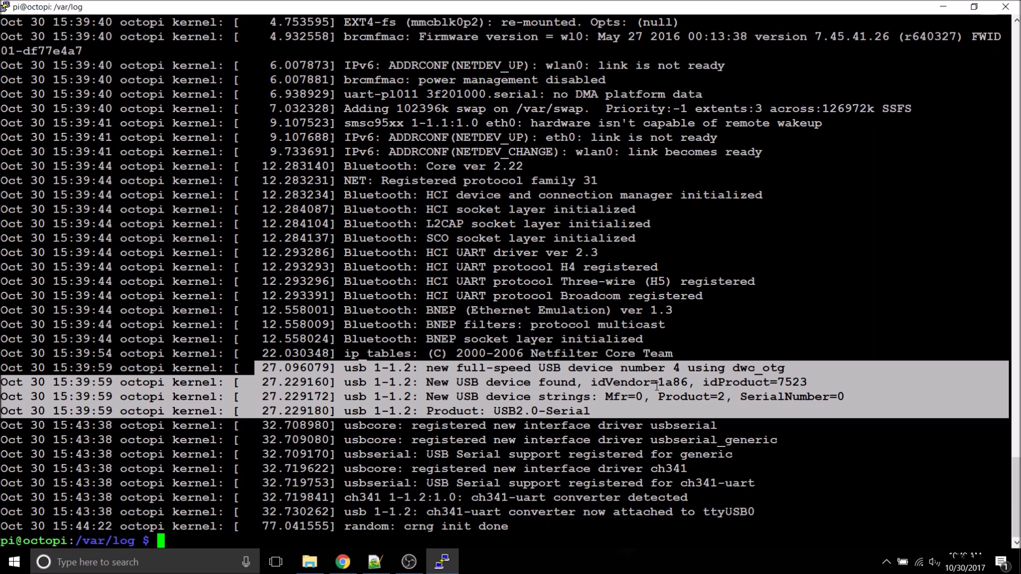
{"action": "type", "text": "sudo nano /etc/udev/rules.d/99-usb.rules"}
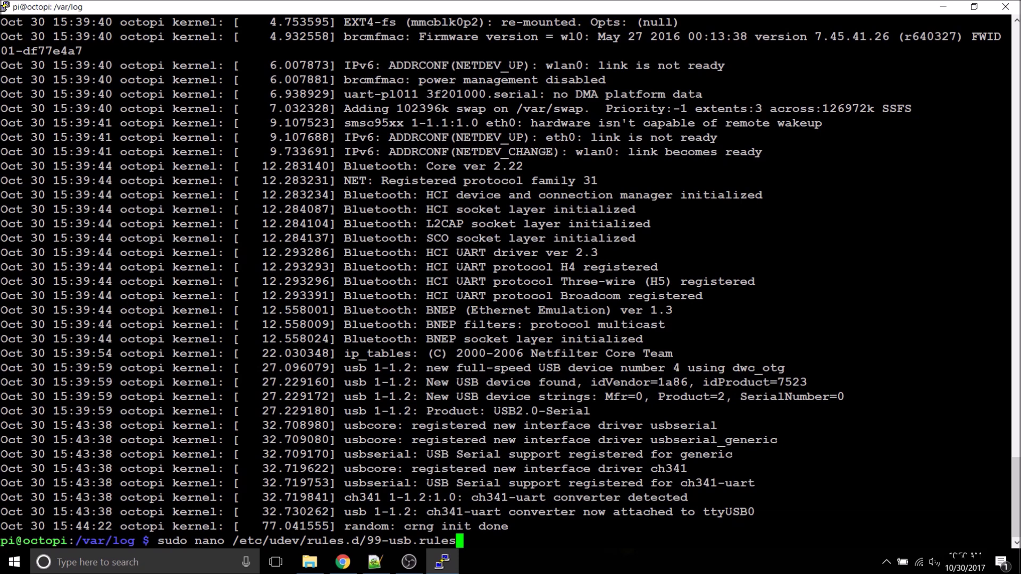
Step: Save a rule in 99-usb.rules giving the 1a86/7523 tty device the symlink ANETA2
{"action": "key", "text": "Return"}
{"action": "type", "text": "SUBSYSTEM==\"tty\", ATTRS{idVendor}==\"1a86\", ATTRS{idProduct}==\"7523\", SYMLINK+=\"ANETA2\""}
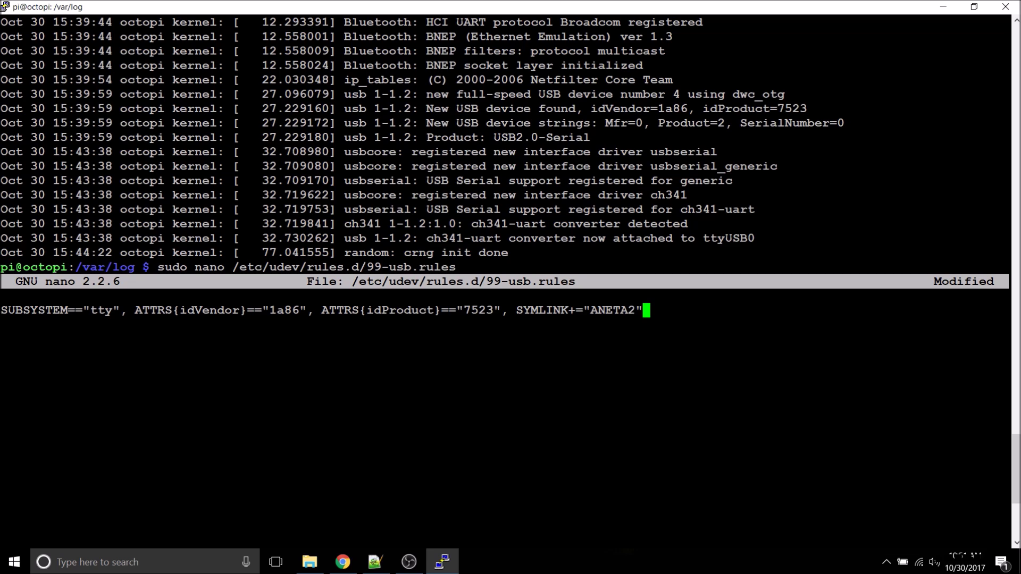
{"action": "key", "text": "ctrl+x"}
{"action": "key", "text": "y"}
{"action": "key", "text": "Return"}
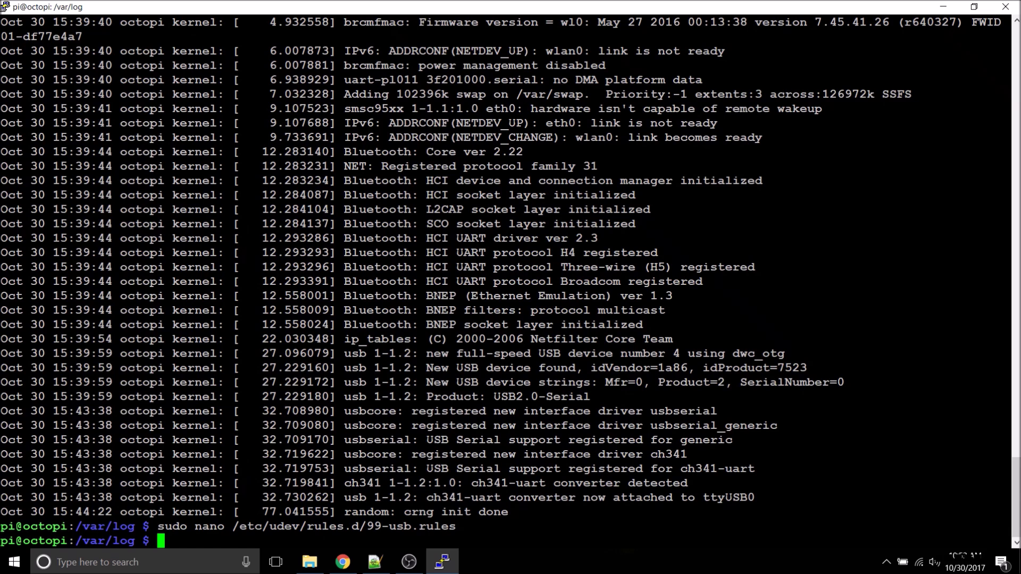
Step: Reboot the Raspberry Pi with sudo reboot now
{"action": "type", "text": "sudo reboot "}
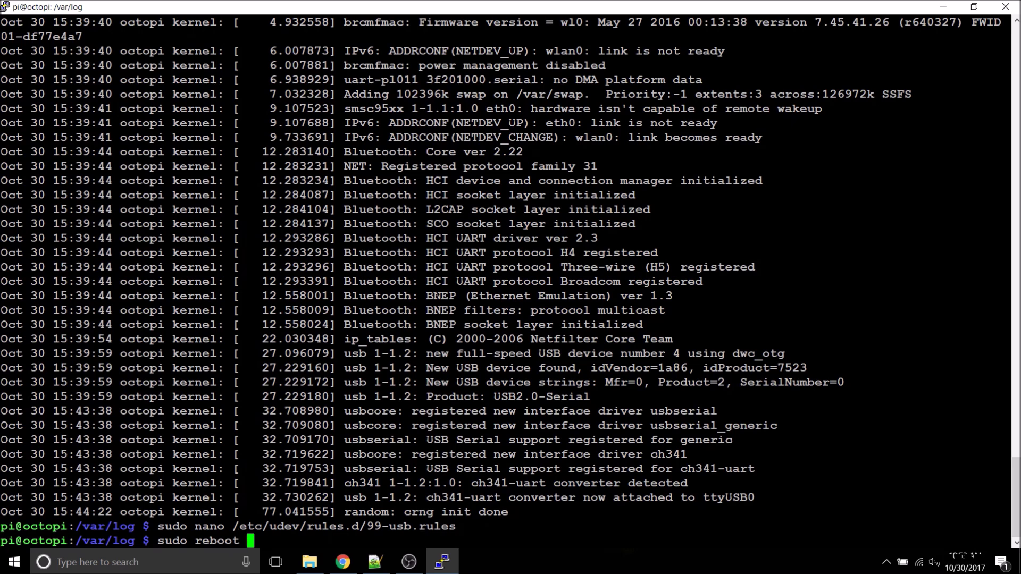
{"action": "type", "text": "now"}
{"action": "key", "text": "Return"}
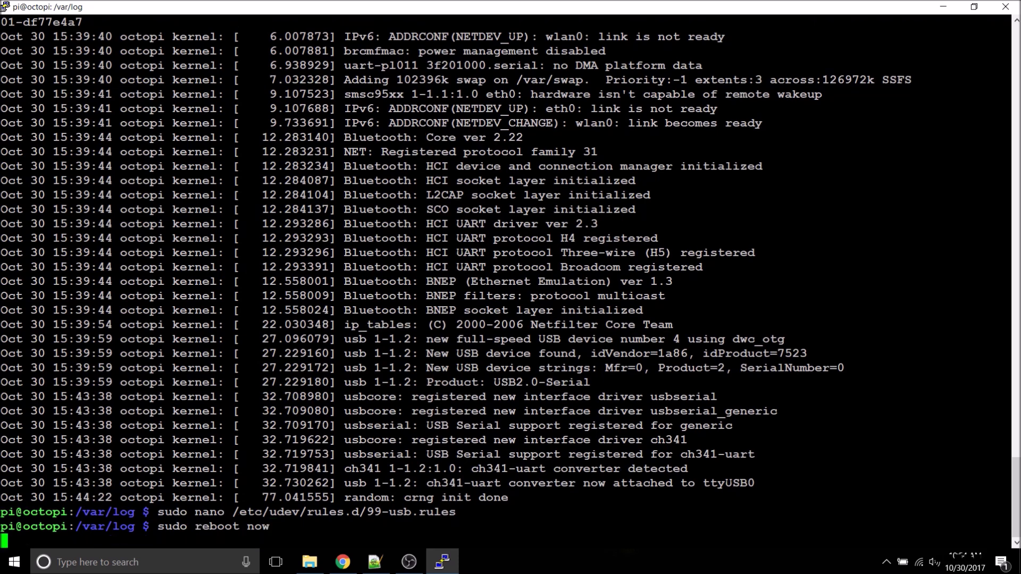
{"action": "left_click_drag", "start_coordinate": [587, 353], "coordinate": [807, 353]}
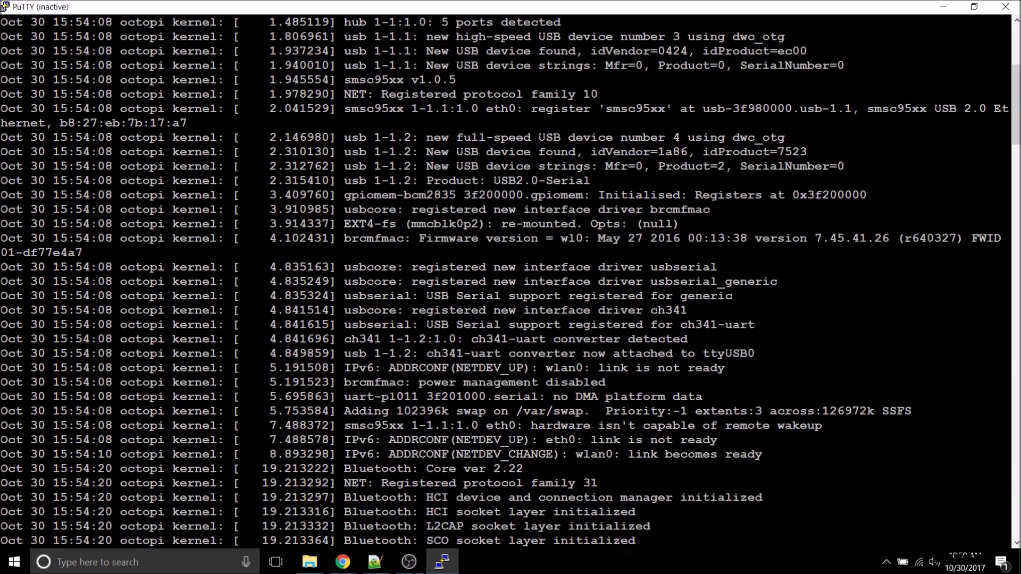
Step: Restart the dropped PuTTY session and log back in
{"action": "left_click", "coordinate": [5, 7]}
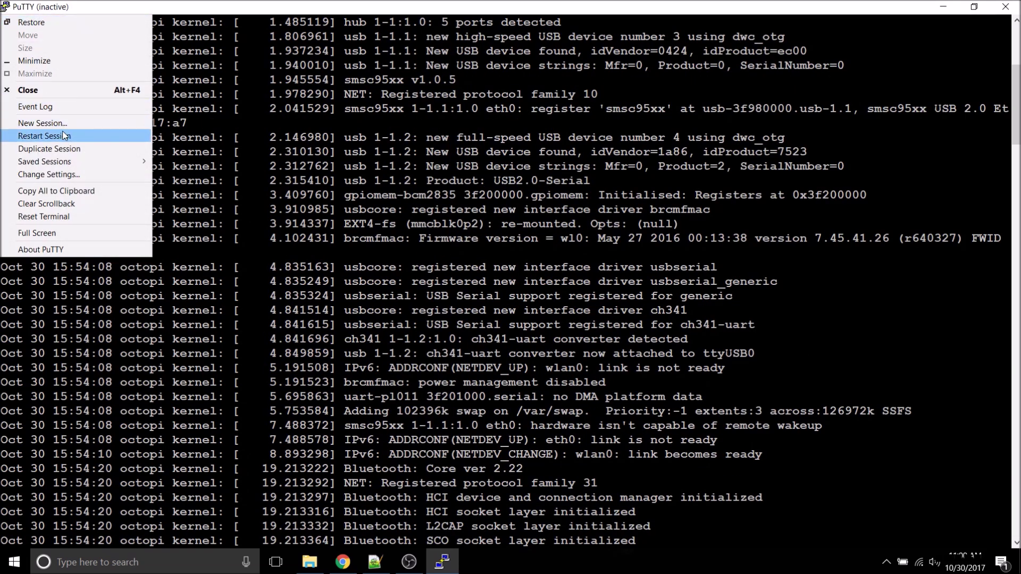
{"action": "left_click", "coordinate": [53, 133]}
{"action": "type", "text": "pi"}
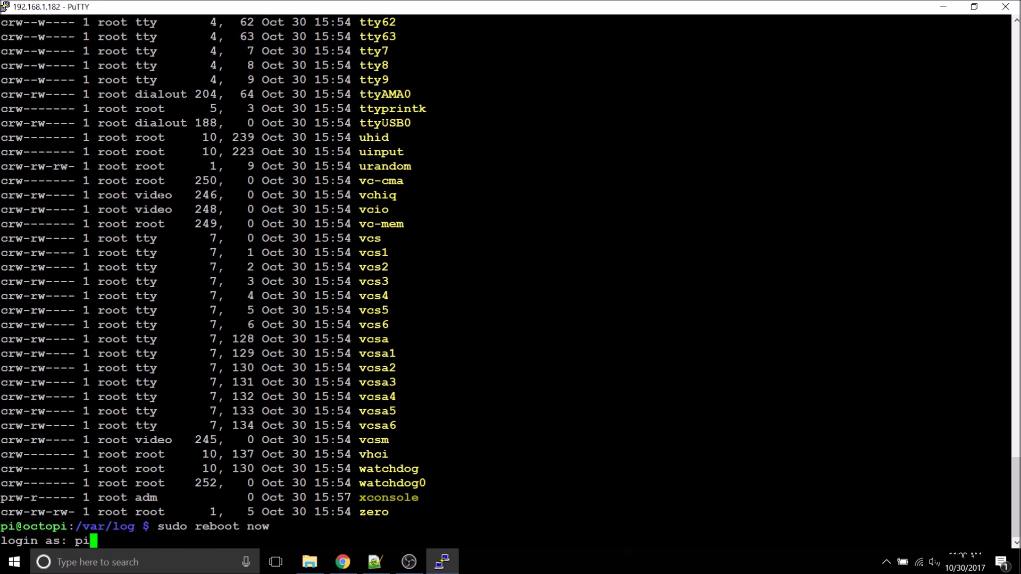
{"action": "key", "text": "Return"}
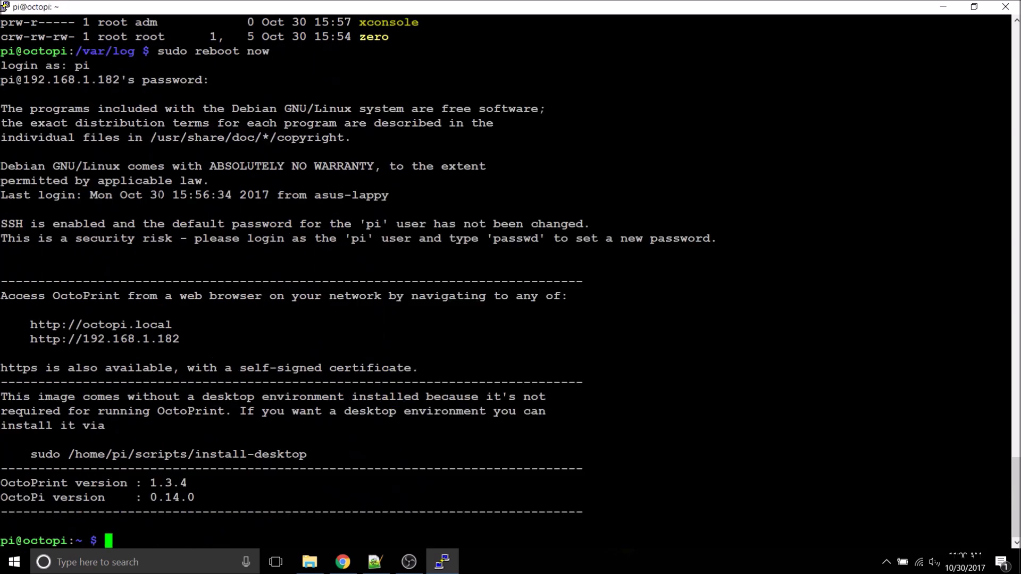
Step: List the /dev tty devices to confirm ANETA2 links to ttyUSB0
{"action": "type", "text": "sudo ls -l"}
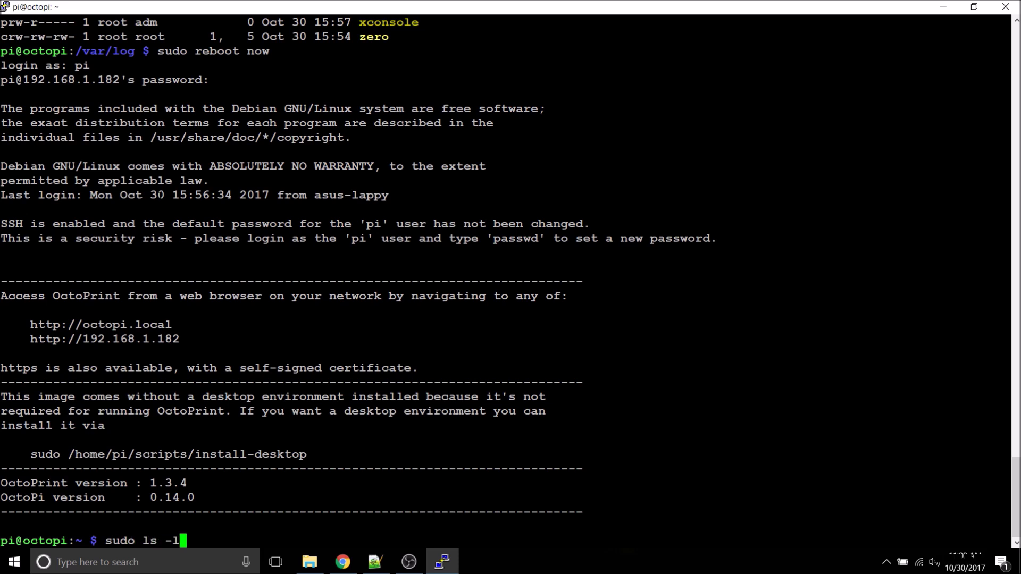
{"action": "type", "text": " /dev |grep tty"}
{"action": "key", "text": "Return"}
{"action": "left_click_drag", "start_coordinate": [1006, 94], "coordinate": [361, 95]}
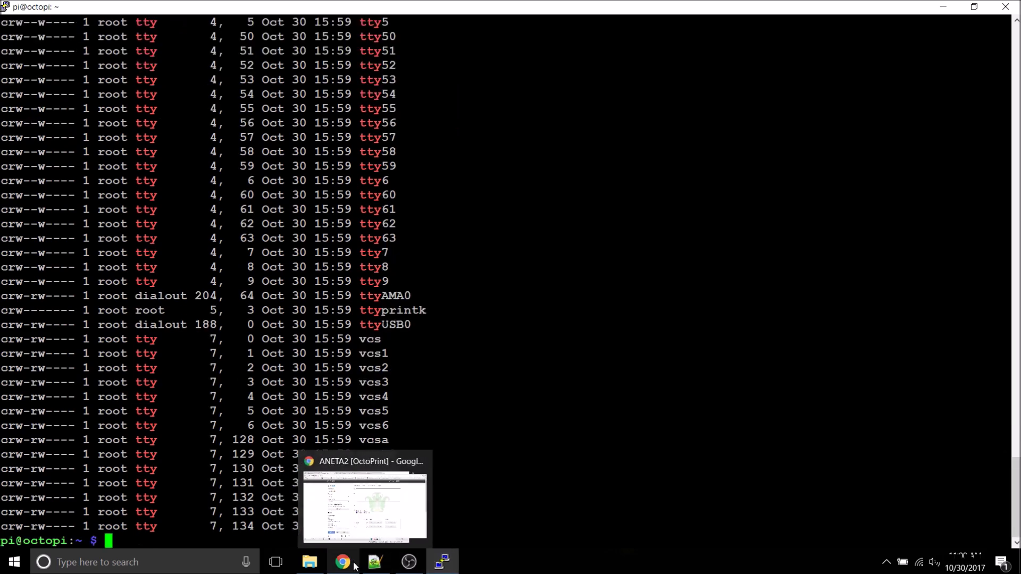
Step: Reload the ANETA2 OctoPrint page and save /dev/ANETA2 as an additional serial port
{"action": "left_click", "coordinate": [357, 495]}
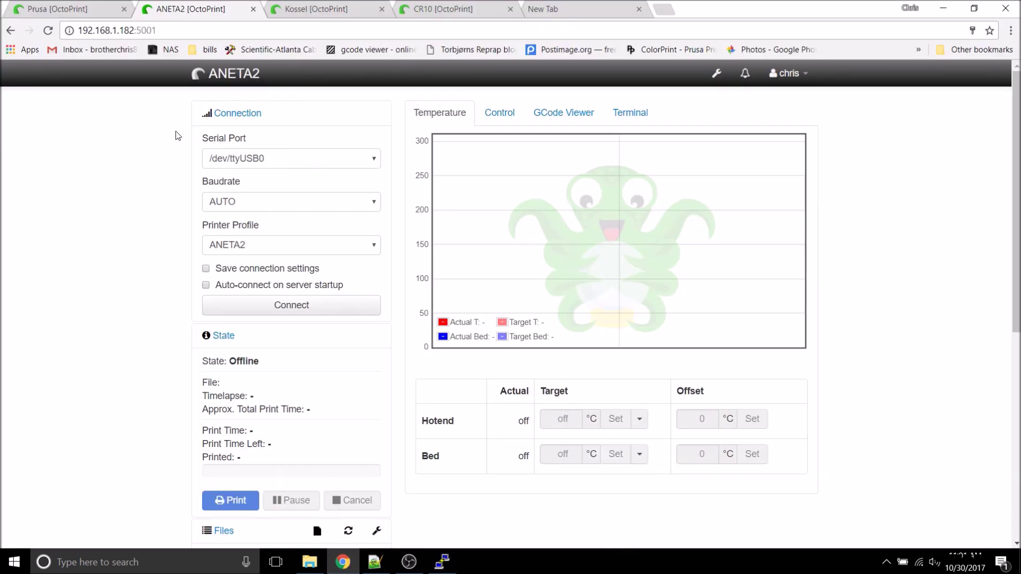
{"action": "left_click", "coordinate": [48, 30]}
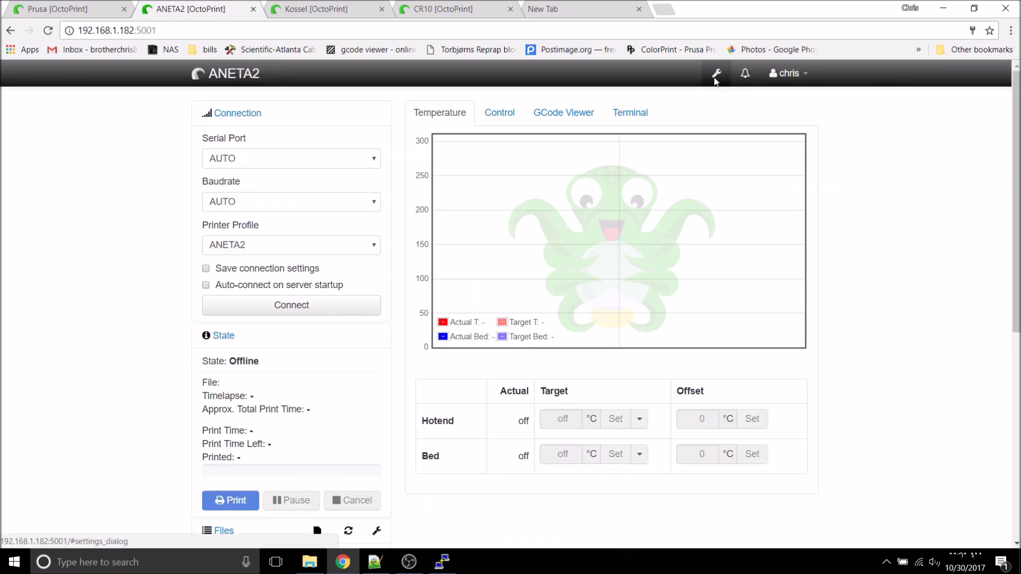
{"action": "left_click", "coordinate": [713, 79]}
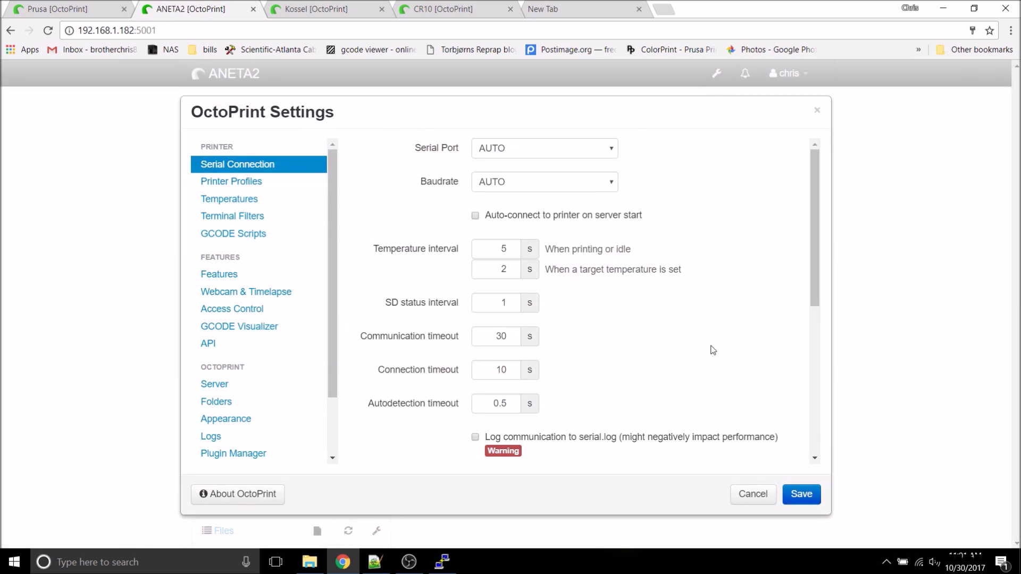
{"action": "scroll", "coordinate": [713, 349], "scroll_direction": "down", "scroll_amount": 4}
{"action": "left_click", "coordinate": [570, 298]}
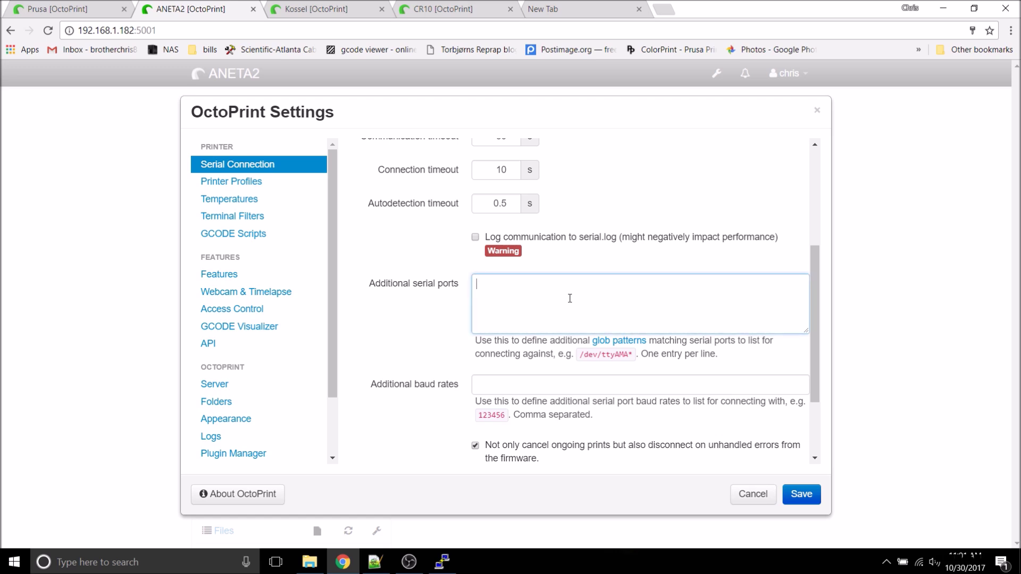
{"action": "type", "text": "/dev/ANETA2"}
{"action": "left_click", "coordinate": [798, 496]}
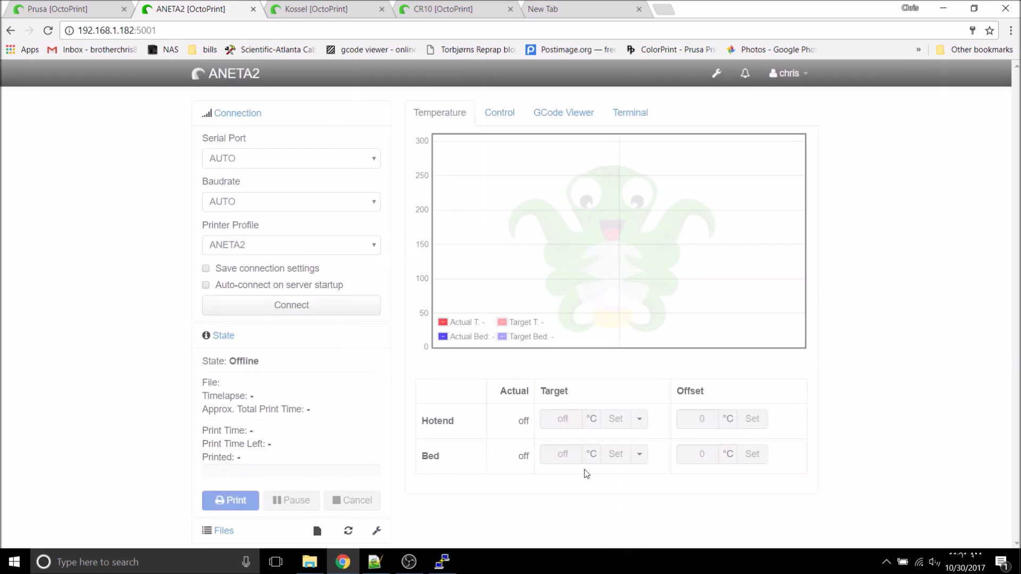
Step: Connect the ANETA2 printer via /dev/ANETA2 at 115200 baud, saving the connection settings
{"action": "left_click", "coordinate": [375, 160]}
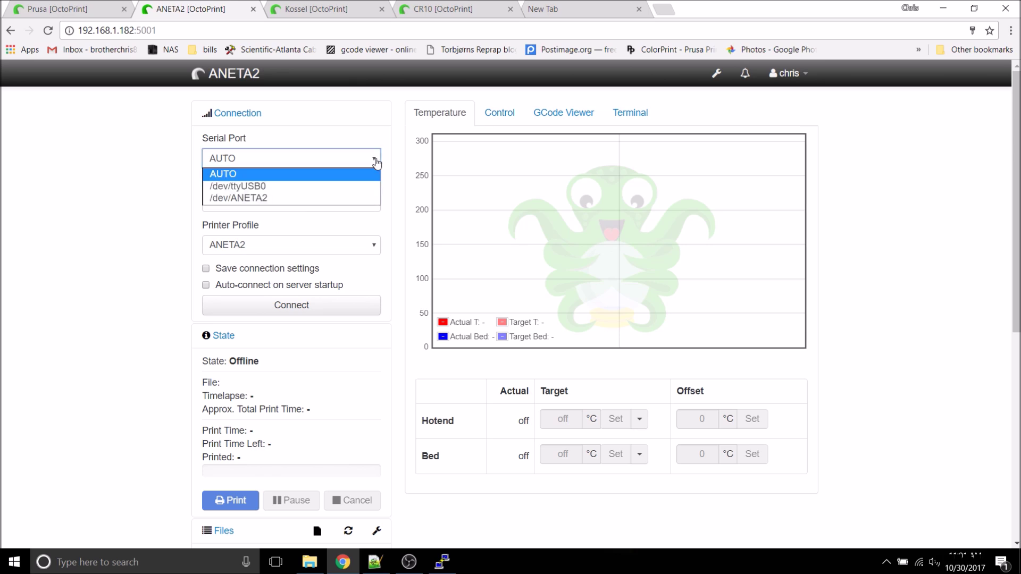
{"action": "left_click", "coordinate": [357, 199]}
{"action": "left_click", "coordinate": [358, 201]}
{"action": "left_click", "coordinate": [356, 251]}
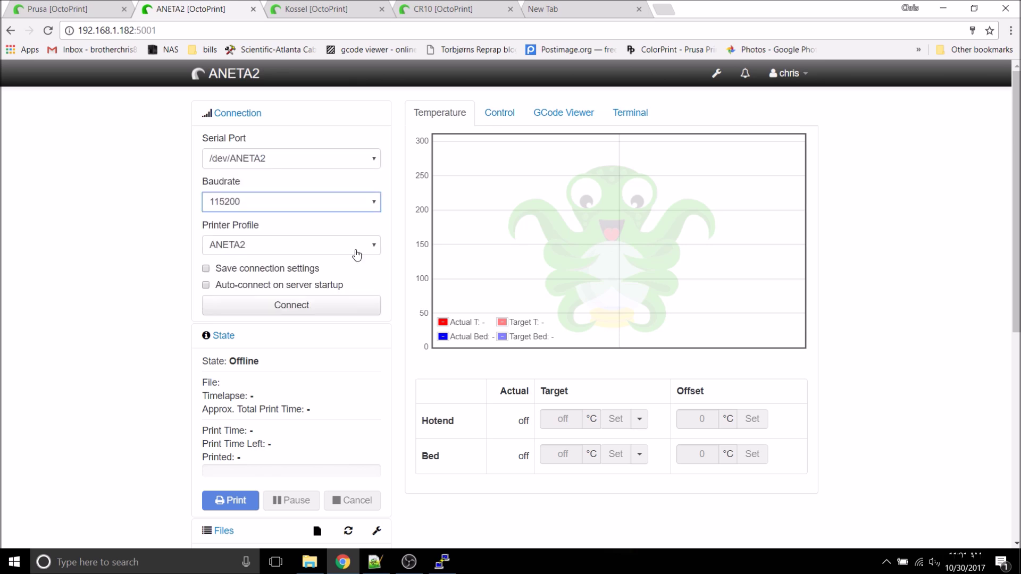
{"action": "left_click", "coordinate": [206, 269]}
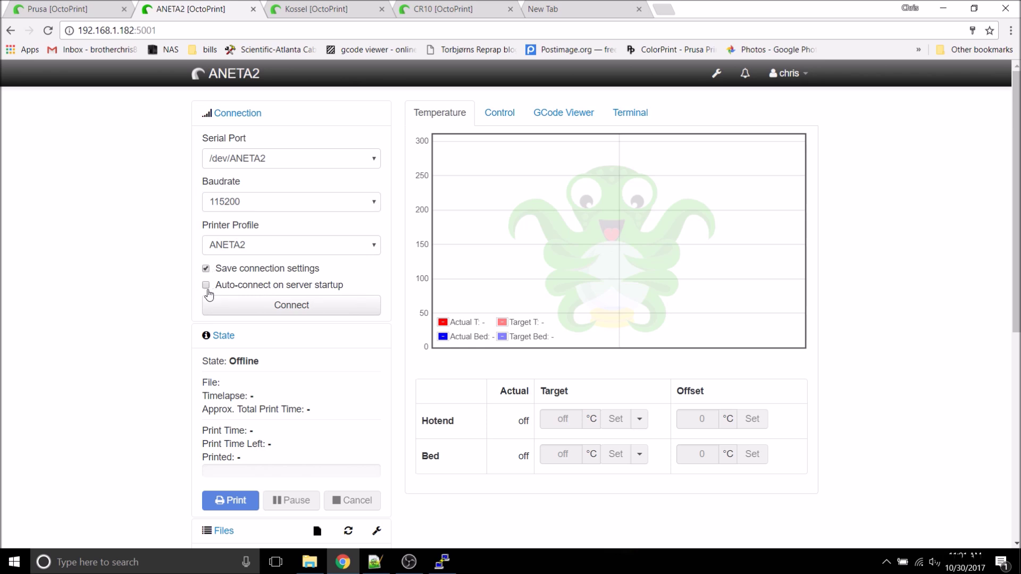
{"action": "left_click", "coordinate": [292, 310]}
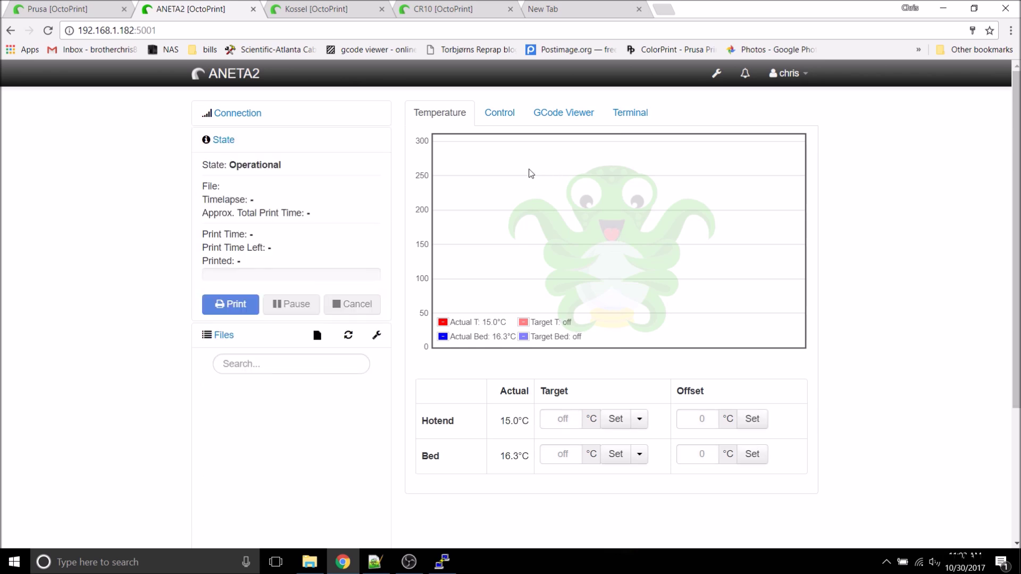
Step: View the ANETA2 printer's terminal output, then return to the PuTTY shell
{"action": "left_click", "coordinate": [511, 118]}
{"action": "left_click", "coordinate": [618, 117]}
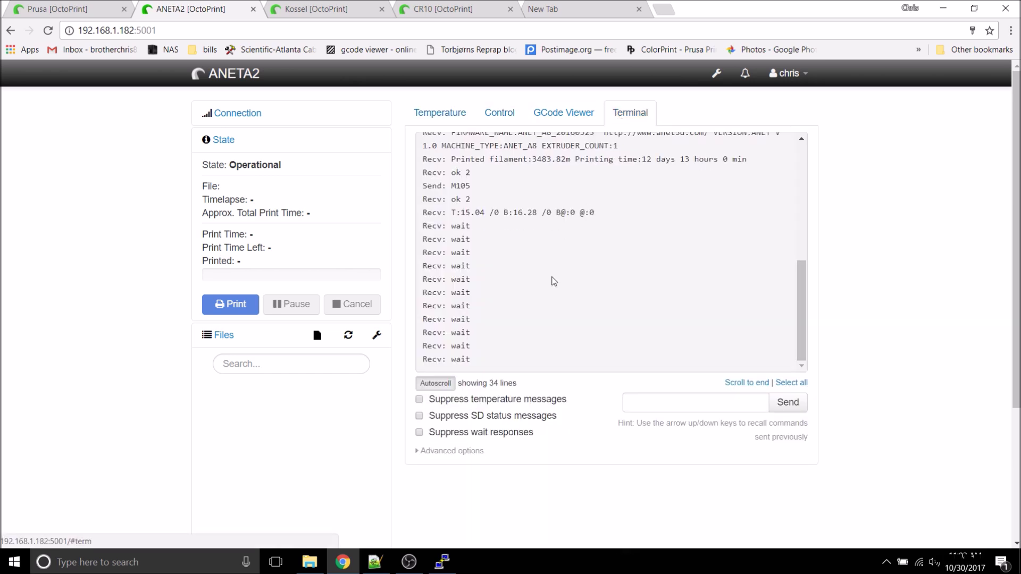
{"action": "key", "text": "alt+Tab"}
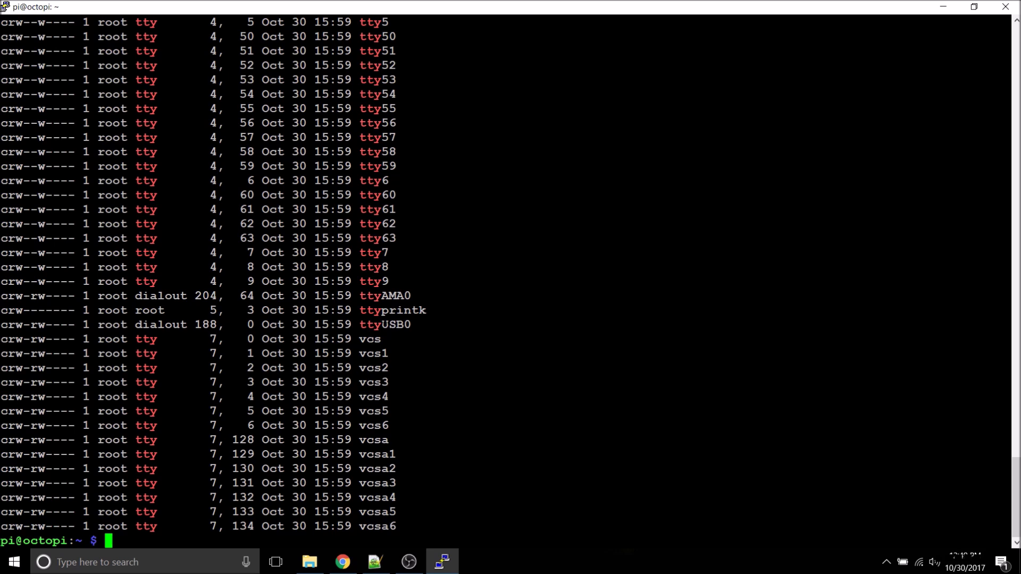
Step: Check the /var/log messages for the new adapter's ids, 10c4 and ea60
{"action": "type", "text": "cd /var/log"}
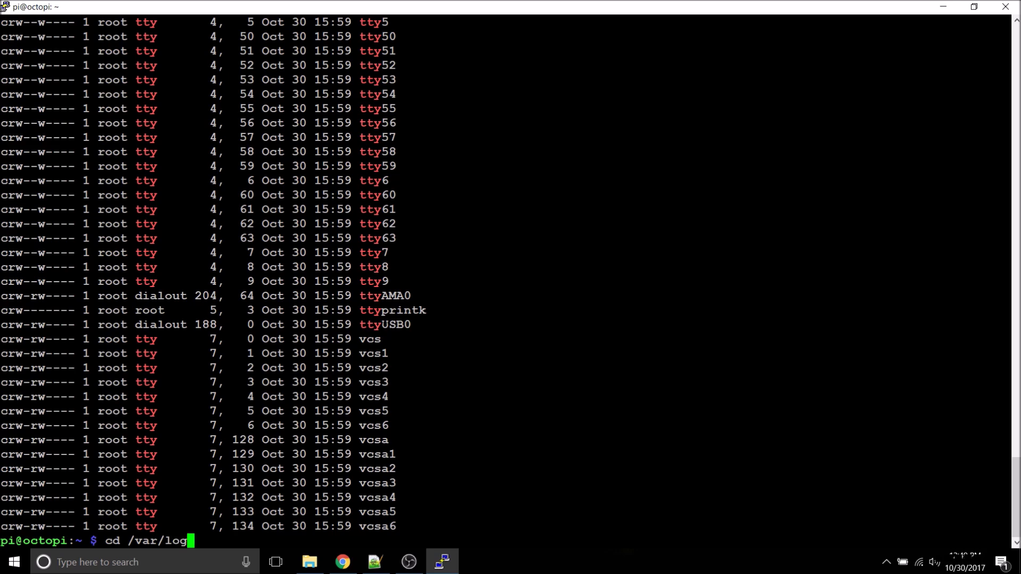
{"action": "key", "text": "Return"}
{"action": "type", "text": "cat messa"}
{"action": "left_click_drag", "start_coordinate": [590, 382], "coordinate": [806, 382]}
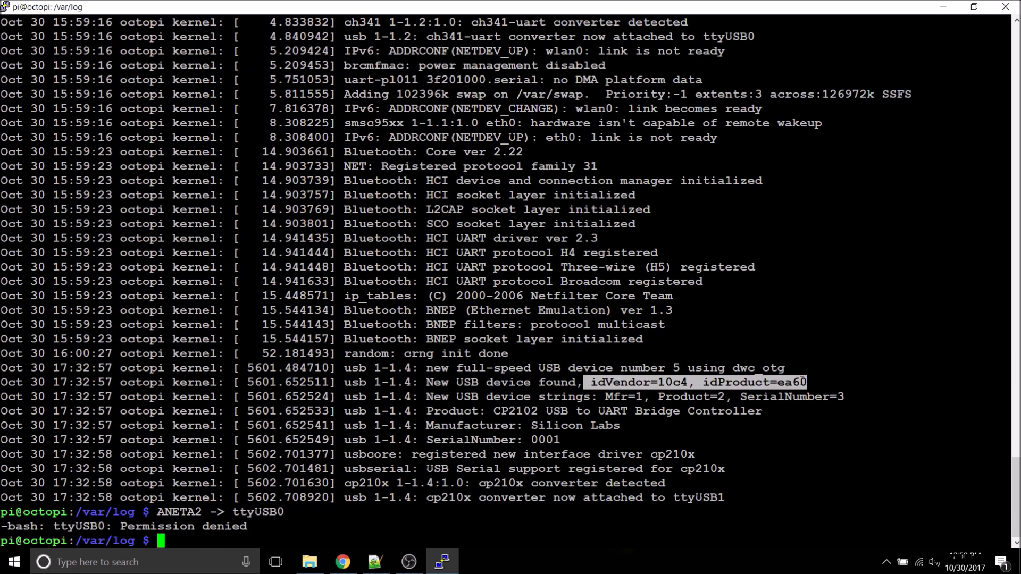
Step: Add a second 99-usb.rules line mapping 10c4/ea60 to symlink KOSSEL and save
{"action": "type", "text": "sudo nano /etc/udev/rules.d/99-usb.rules"}
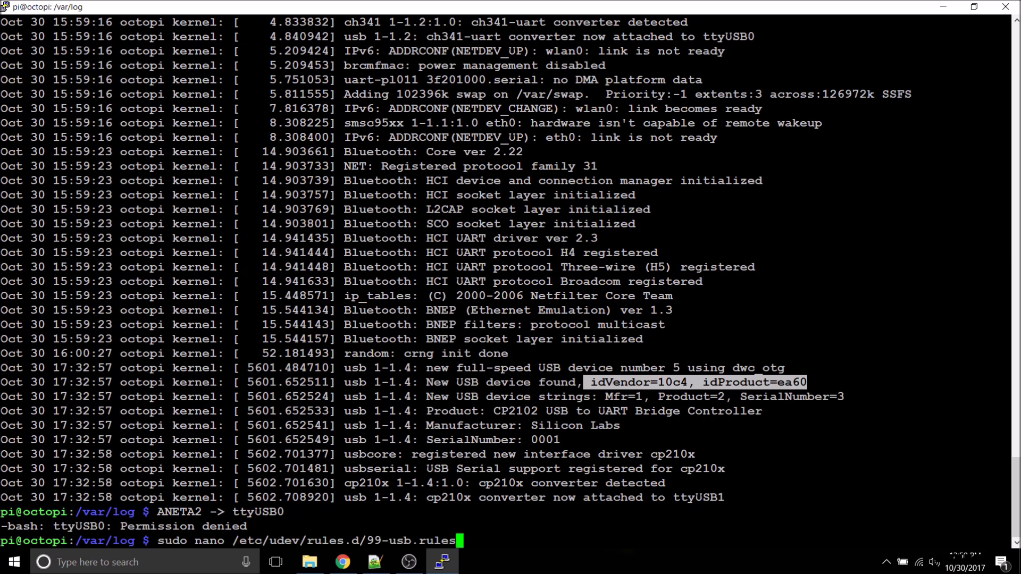
{"action": "key", "text": "Return"}
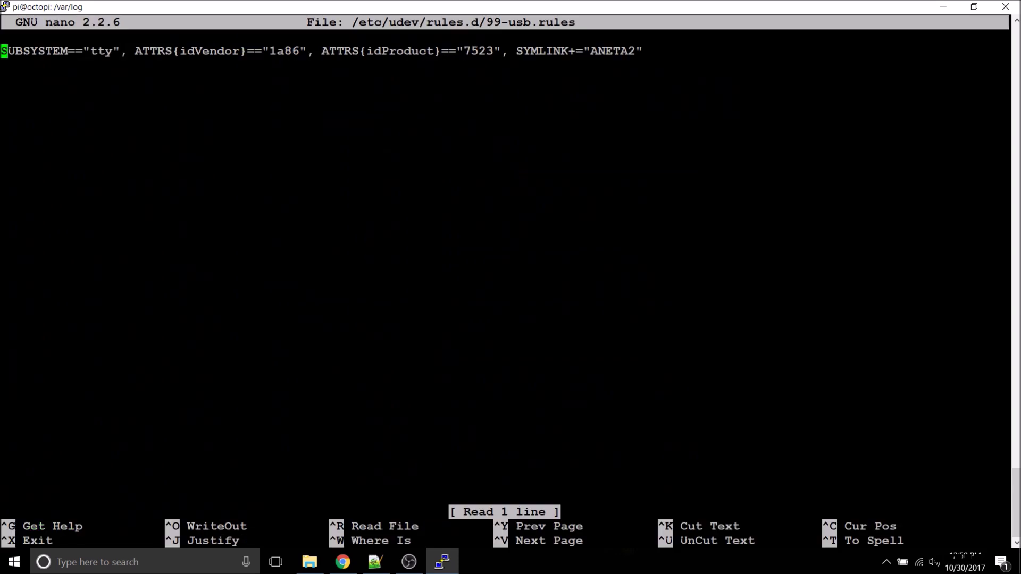
{"action": "key", "text": "ctrl+k"}
{"action": "key", "text": "ctrl+u"}
{"action": "key", "text": "ctrl+u"}
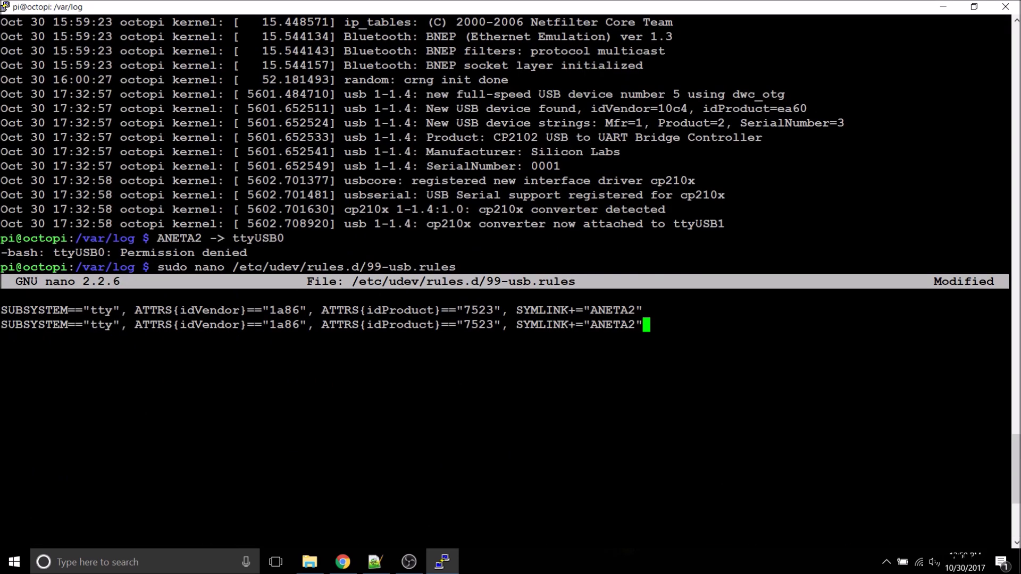
{"action": "type", "text": "10c4"}
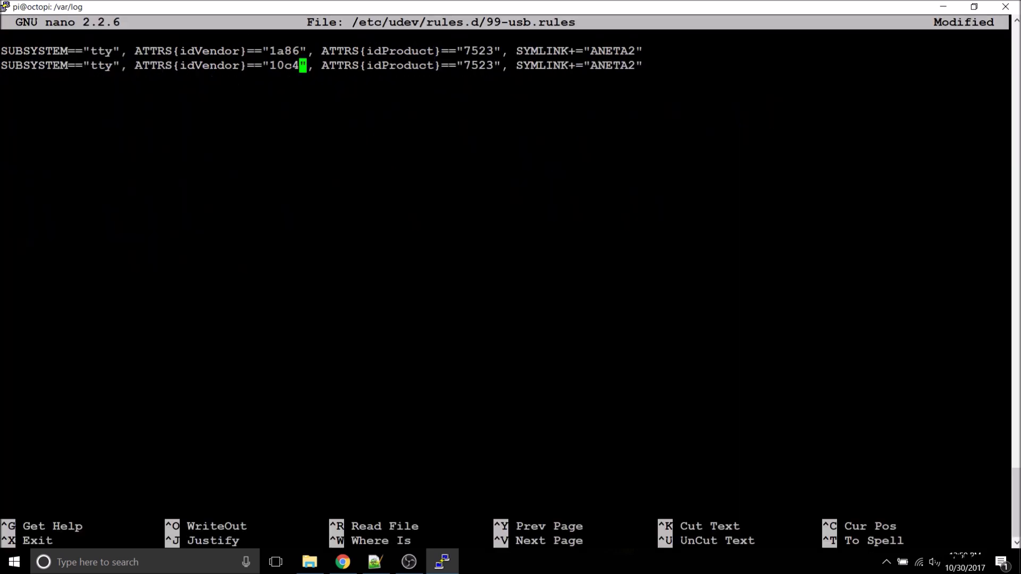
{"action": "key", "text": "Right"}
{"action": "key", "text": "Right"}
{"action": "key", "text": "Right"}
{"action": "key", "text": "Right"}
{"action": "key", "text": "Right"}
{"action": "key", "text": "Right"}
{"action": "key", "text": "Right"}
{"action": "key", "text": "Right"}
{"action": "key", "text": "Right"}
{"action": "key", "text": "Right"}
{"action": "key", "text": "Right"}
{"action": "key", "text": "Right"}
{"action": "key", "text": "Right"}
{"action": "key", "text": "Right"}
{"action": "key", "text": "Right"}
{"action": "key", "text": "Right"}
{"action": "key", "text": "Right"}
{"action": "key", "text": "Right"}
{"action": "key", "text": "Right"}
{"action": "key", "text": "Right"}
{"action": "key", "text": "BackSpace"}
{"action": "key", "text": "BackSpace"}
{"action": "key", "text": "BackSpace"}
{"action": "key", "text": "BackSpace"}
{"action": "type", "text": "ea60"}
{"action": "key", "text": "Right"}
{"action": "key", "text": "Right"}
{"action": "key", "text": "Right"}
{"action": "key", "text": "Right"}
{"action": "key", "text": "Right"}
{"action": "key", "text": "Right"}
{"action": "key", "text": "Right"}
{"action": "key", "text": "Right"}
{"action": "key", "text": "Right"}
{"action": "key", "text": "Right"}
{"action": "key", "text": "Right"}
{"action": "key", "text": "Right"}
{"action": "key", "text": "Right"}
{"action": "key", "text": "Right"}
{"action": "key", "text": "Right"}
{"action": "key", "text": "Right"}
{"action": "key", "text": "Right"}
{"action": "key", "text": "Right"}
{"action": "key", "text": "Right"}
{"action": "key", "text": "BackSpace"}
{"action": "key", "text": "BackSpace"}
{"action": "key", "text": "BackSpace"}
{"action": "key", "text": "BackSpace"}
{"action": "key", "text": "BackSpace"}
{"action": "key", "text": "BackSpace"}
{"action": "type", "text": "KOSSEL"}
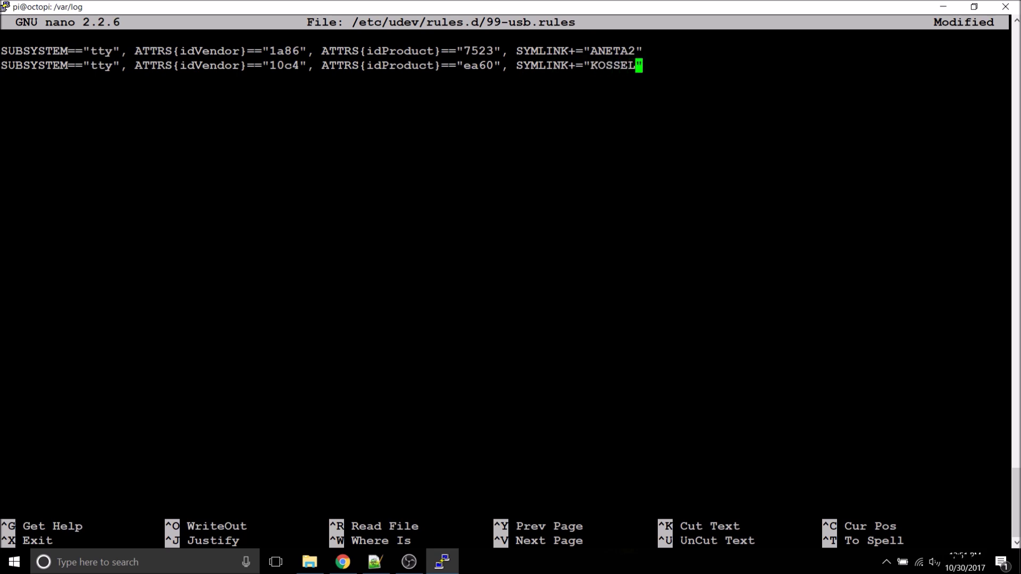
{"action": "key", "text": "ctrl+x"}
{"action": "key", "text": "y"}
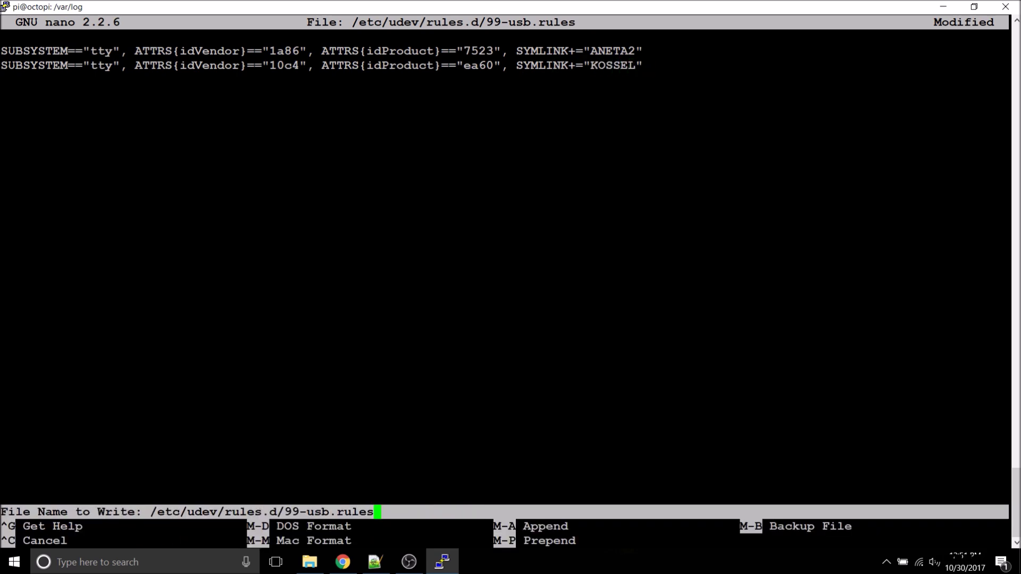
{"action": "key", "text": "Return"}
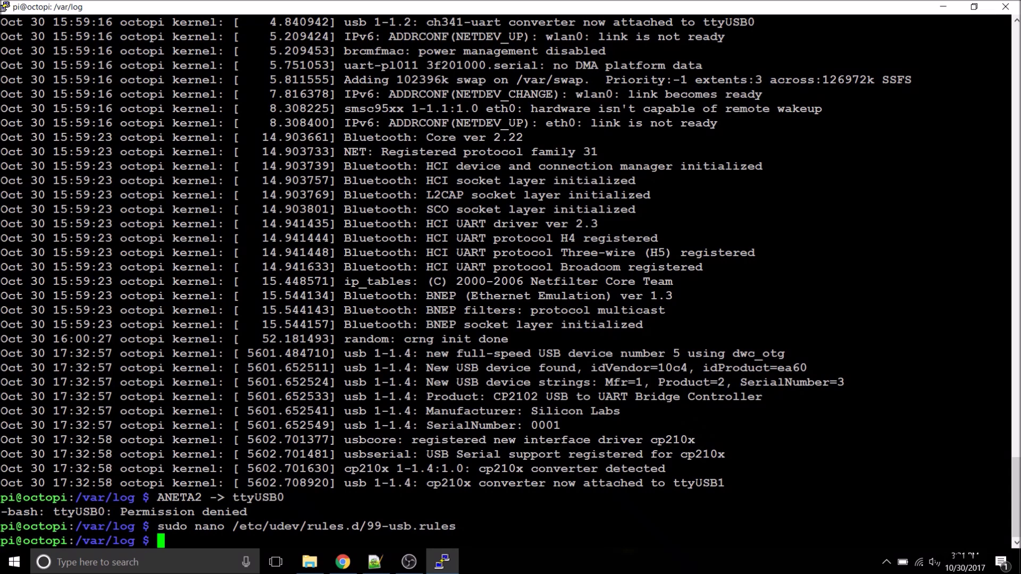
Step: Read the FTDI adapter's ids, 0403 and 6001, from the messages log
{"action": "type", "text": "cat messages"}
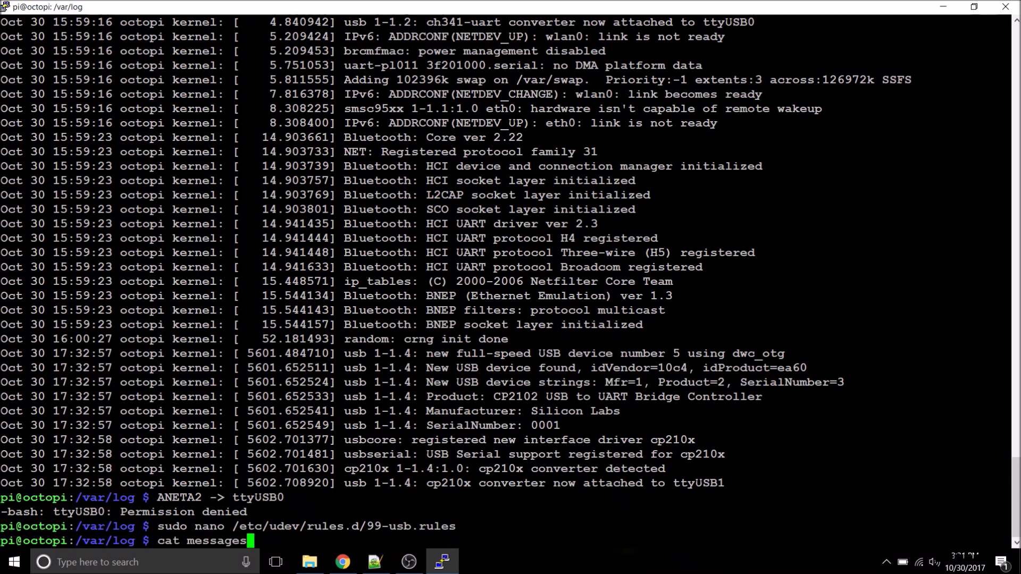
{"action": "key", "text": "Return"}
{"action": "left_click_drag", "start_coordinate": [590, 396], "coordinate": [807, 396]}
Step: Add a third rule mapping 0403/6001 to symlink CR10, save, and recheck the messages log
{"action": "key", "text": "Up"}
{"action": "key", "text": "Up"}
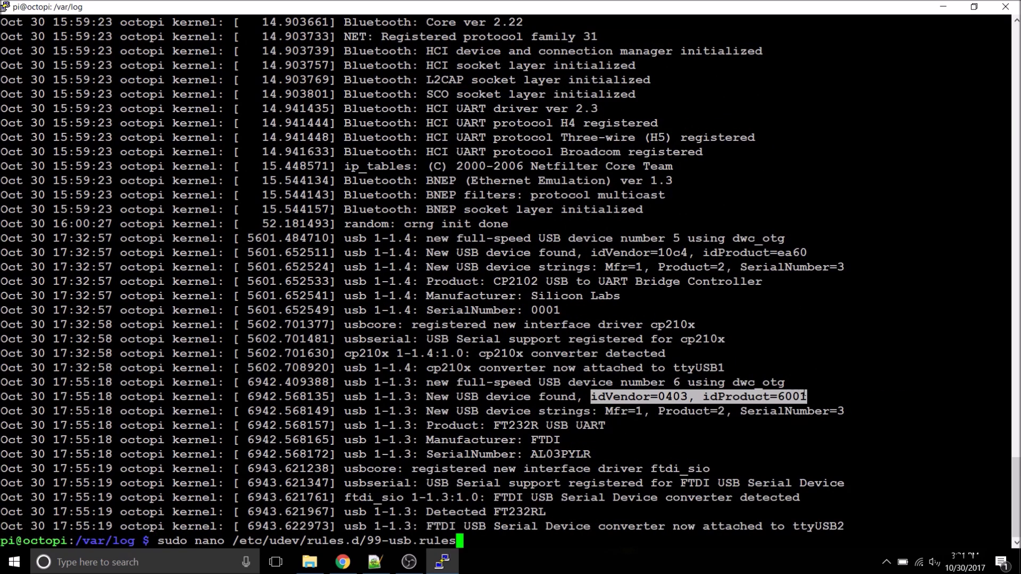
{"action": "key", "text": "Return"}
{"action": "key", "text": "Down"}
{"action": "key", "text": "Down"}
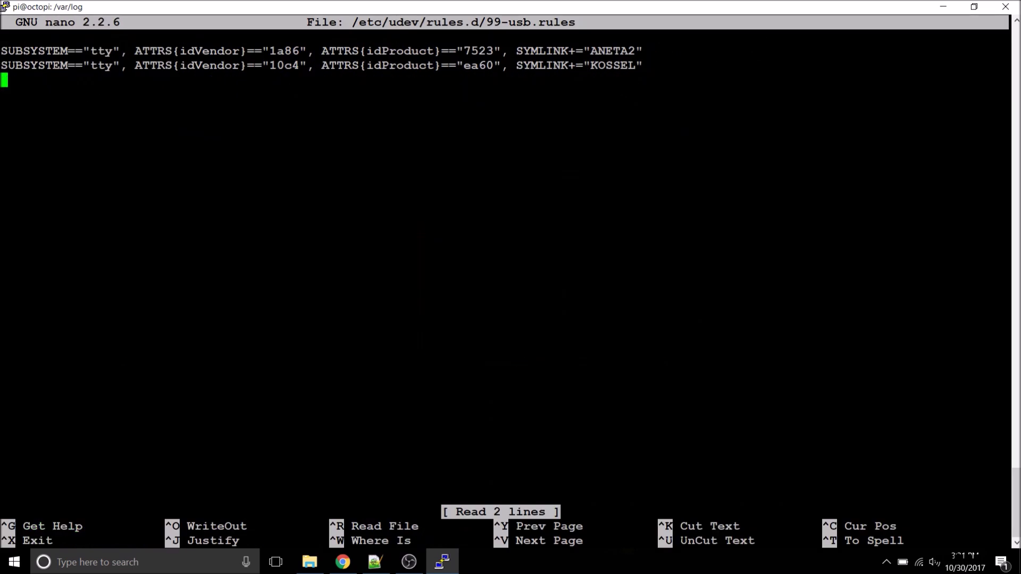
{"action": "key", "text": "shift+Insert"}
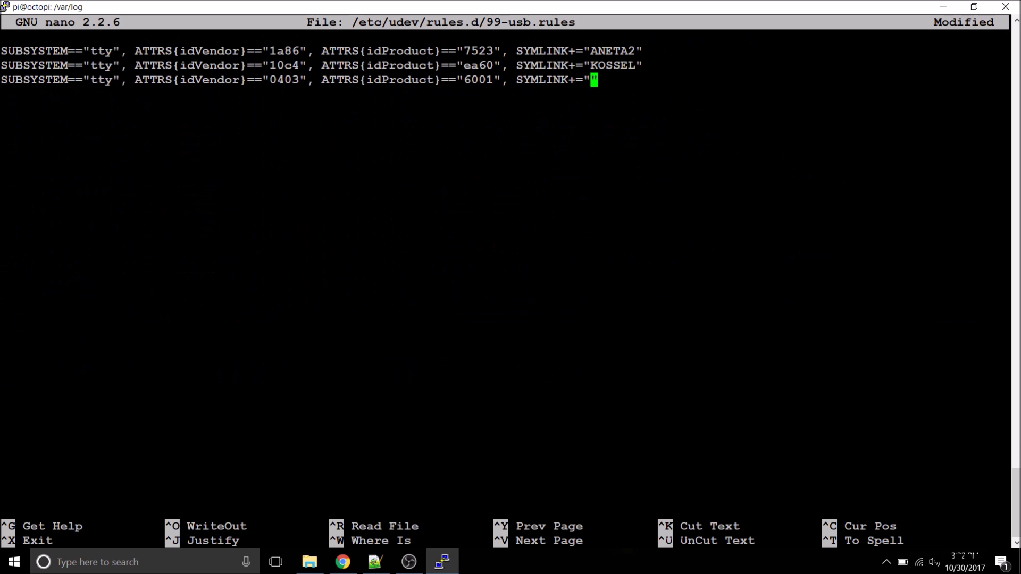
{"action": "type", "text": "CR10"}
{"action": "key", "text": "ctrl+x"}
{"action": "key", "text": "y"}
{"action": "key", "text": "Return"}
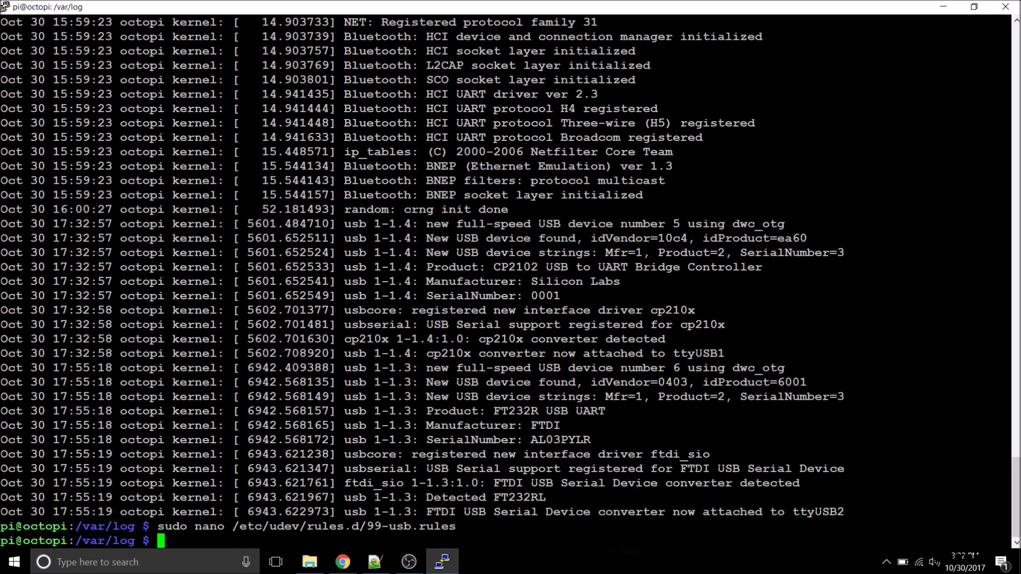
{"action": "type", "text": "cat messages"}
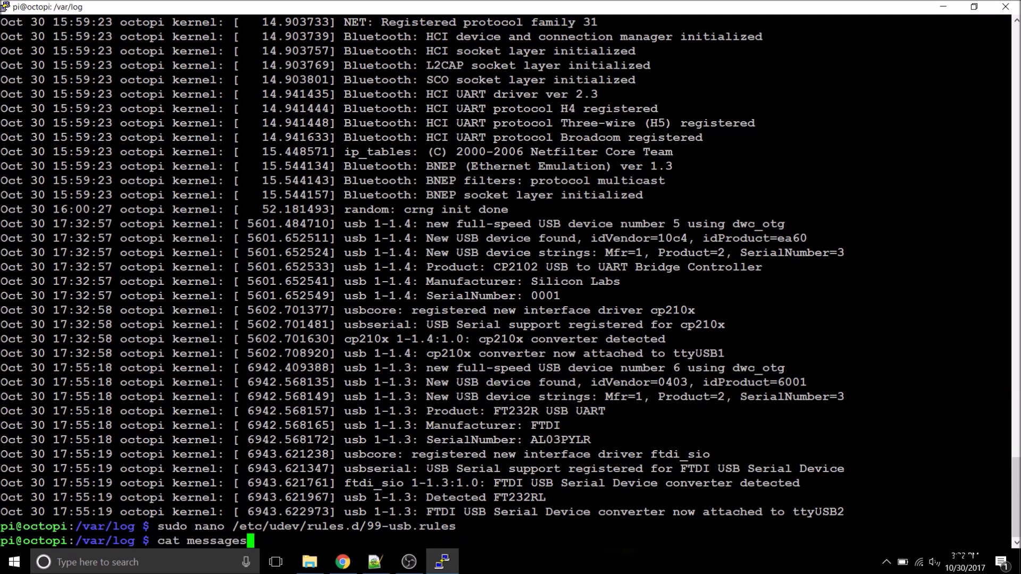
{"action": "key", "text": "Return"}
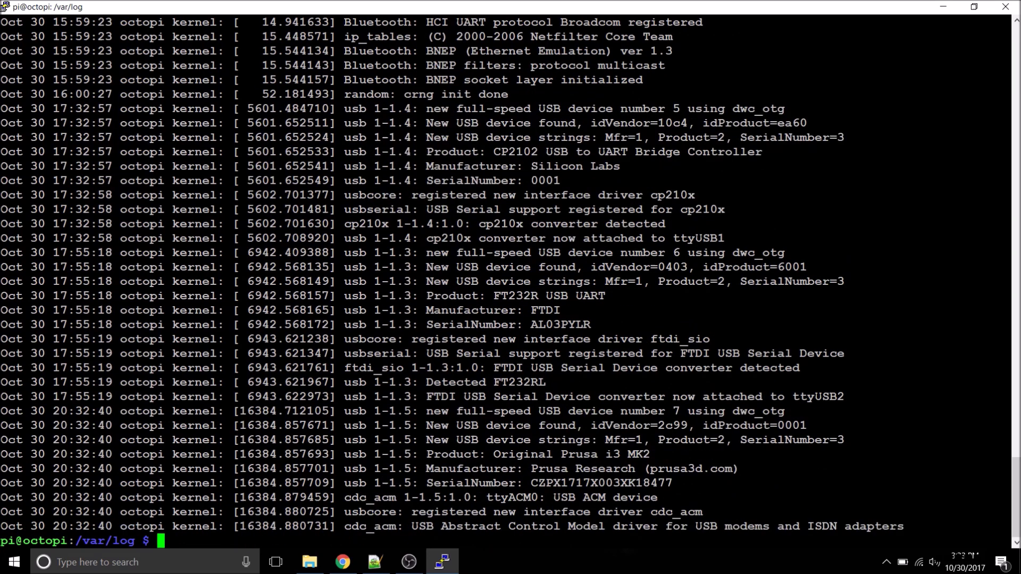
Step: Note the Prusa's ids in the log and duplicate the CR10 rule as line four of 99-usb.rules
{"action": "left_click_drag", "start_coordinate": [1000, 483], "coordinate": [525, 483]}
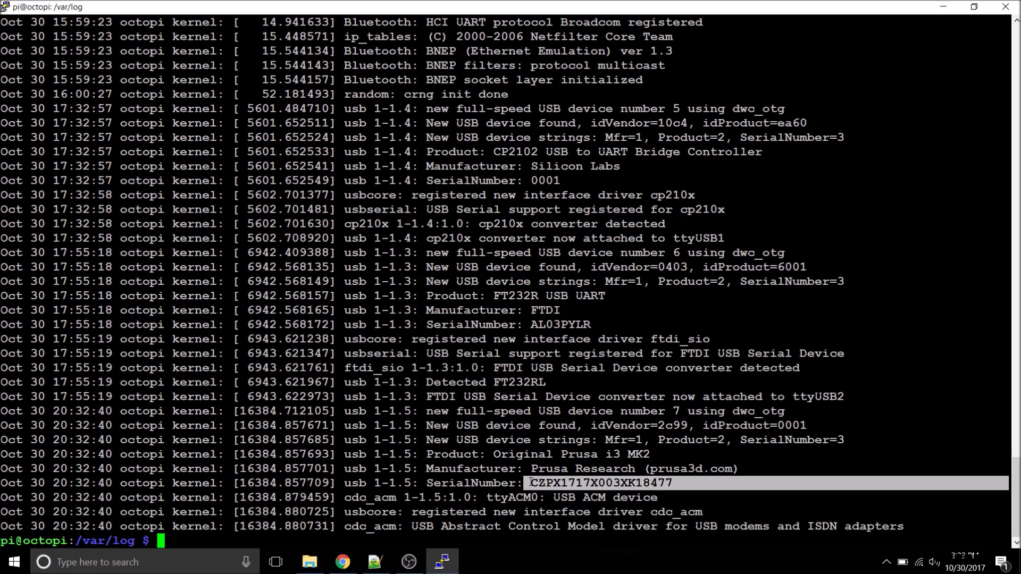
{"action": "type", "text": "sudo nano /etc/udev/rules.d/99-usb.rules"}
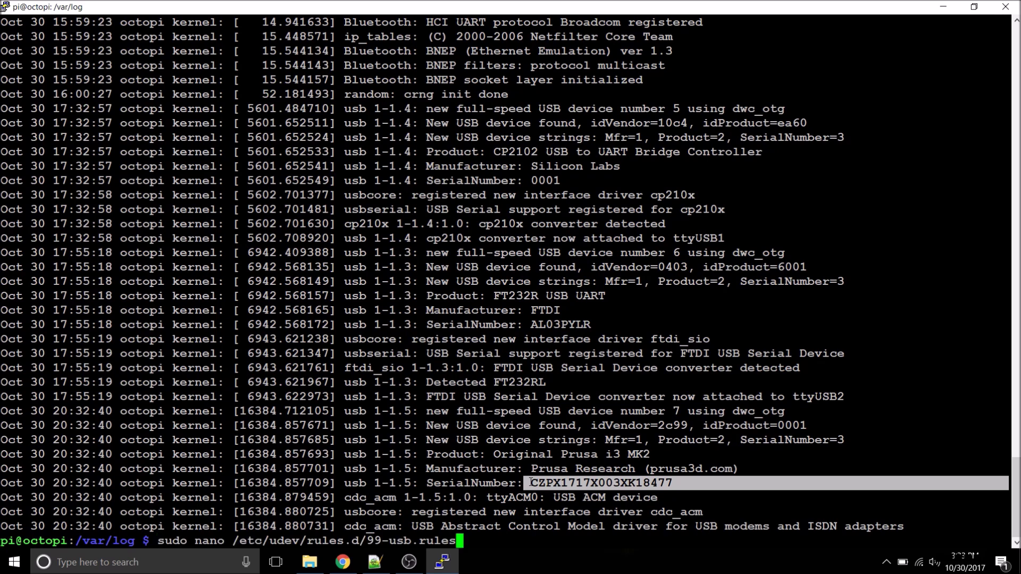
{"action": "key", "text": "Return"}
{"action": "key", "text": "Down"}
{"action": "key", "text": "Down"}
{"action": "key", "text": "Down"}
{"action": "key", "text": "shift+Insert"}
{"action": "scroll", "coordinate": [505, 266], "scroll_direction": "up", "scroll_amount": 7}
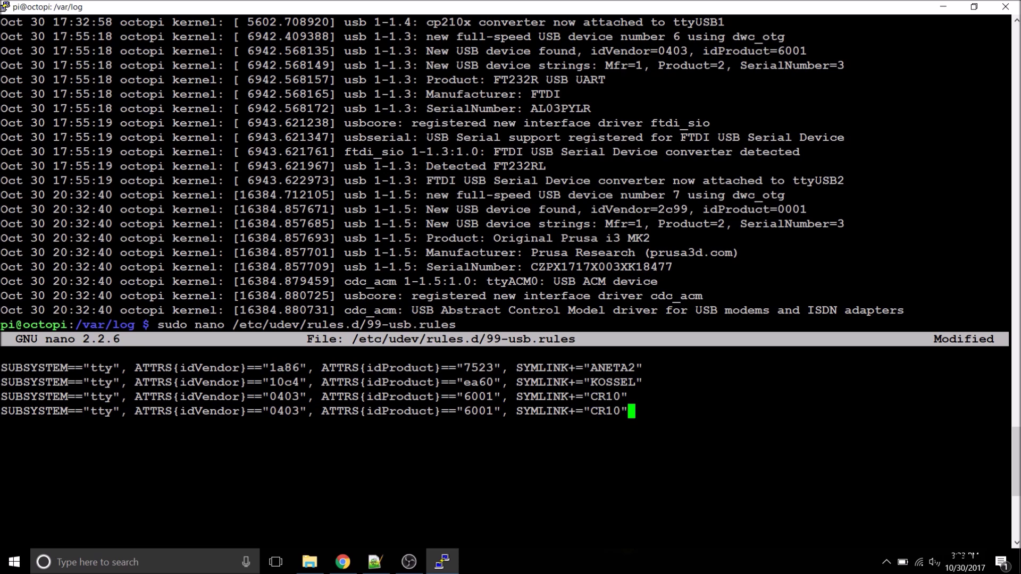
Step: Change line four to 2c99/0001 with symlink PRUSA and save the rules file
{"action": "key", "text": "Left"}
{"action": "key", "text": "Left"}
{"action": "key", "text": "Left"}
{"action": "key", "text": "Left"}
{"action": "key", "text": "Left"}
{"action": "key", "text": "Left"}
{"action": "key", "text": "Left"}
{"action": "key", "text": "Left"}
{"action": "key", "text": "Left"}
{"action": "key", "text": "Left"}
{"action": "key", "text": "Left"}
{"action": "key", "text": "Left"}
{"action": "key", "text": "Left"}
{"action": "key", "text": "Left"}
{"action": "key", "text": "Left"}
{"action": "key", "text": "Left"}
{"action": "key", "text": "Left"}
{"action": "key", "text": "Left"}
{"action": "key", "text": "Left"}
{"action": "key", "text": "Left"}
{"action": "key", "text": "BackSpace"}
{"action": "key", "text": "BackSpace"}
{"action": "key", "text": "BackSpace"}
{"action": "key", "text": "BackSpace"}
{"action": "type", "text": "2c99"}
{"action": "key", "text": "Right"}
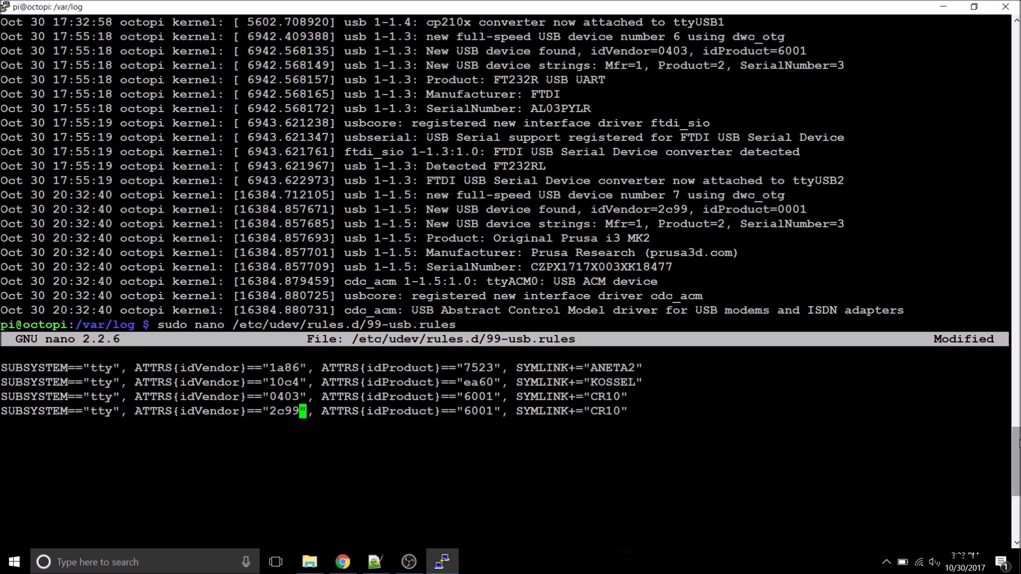
{"action": "scroll", "coordinate": [1019, 443], "scroll_direction": "down", "scroll_amount": 7}
{"action": "key", "text": "Right"}
{"action": "key", "text": "Right"}
{"action": "key", "text": "Right"}
{"action": "key", "text": "Right"}
{"action": "key", "text": "Right"}
{"action": "key", "text": "Right"}
{"action": "key", "text": "Right"}
{"action": "key", "text": "Right"}
{"action": "key", "text": "Right"}
{"action": "key", "text": "Right"}
{"action": "key", "text": "Right"}
{"action": "key", "text": "Right"}
{"action": "key", "text": "Right"}
{"action": "key", "text": "Right"}
{"action": "key", "text": "Right"}
{"action": "key", "text": "Right"}
{"action": "key", "text": "Right"}
{"action": "key", "text": "Right"}
{"action": "key", "text": "Right"}
{"action": "key", "text": "Right"}
{"action": "key", "text": "BackSpace"}
{"action": "type", "text": "0"}
{"action": "key", "text": "Right"}
{"action": "key", "text": "Right"}
{"action": "key", "text": "Right"}
{"action": "key", "text": "Right"}
{"action": "key", "text": "Right"}
{"action": "key", "text": "Right"}
{"action": "key", "text": "Right"}
{"action": "key", "text": "Right"}
{"action": "key", "text": "Right"}
{"action": "key", "text": "Right"}
{"action": "key", "text": "Right"}
{"action": "key", "text": "Right"}
{"action": "key", "text": "Right"}
{"action": "key", "text": "Right"}
{"action": "key", "text": "Right"}
{"action": "key", "text": "Right"}
{"action": "key", "text": "Right"}
{"action": "key", "text": "Right"}
{"action": "key", "text": "Right"}
{"action": "key", "text": "Right"}
{"action": "key", "text": "BackSpace"}
{"action": "key", "text": "BackSpace"}
{"action": "key", "text": "BackSpace"}
{"action": "key", "text": "BackSpace"}
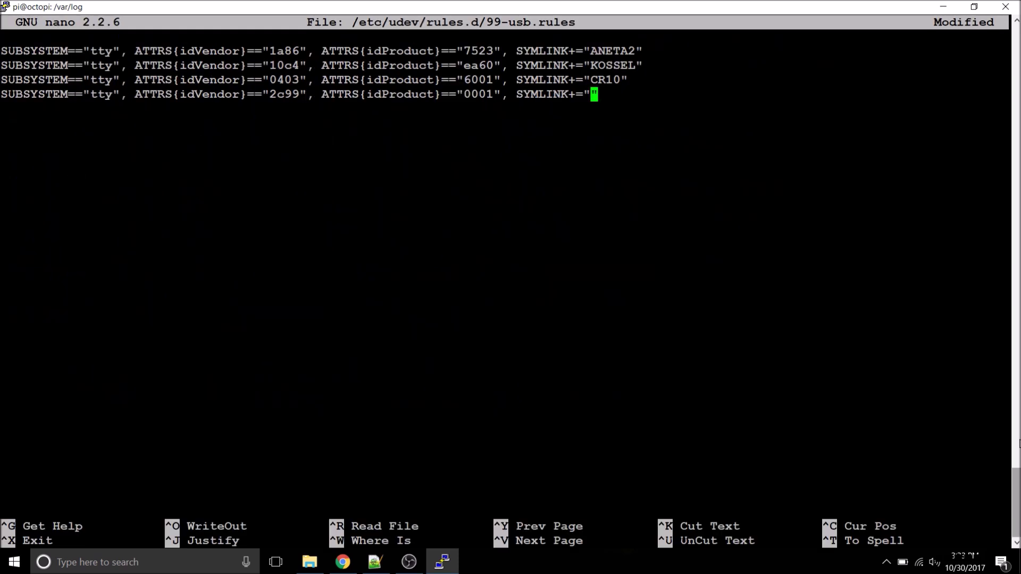
{"action": "type", "text": "PRUSA"}
{"action": "key", "text": "ctrl+x"}
{"action": "key", "text": "y"}
{"action": "key", "text": "Return"}
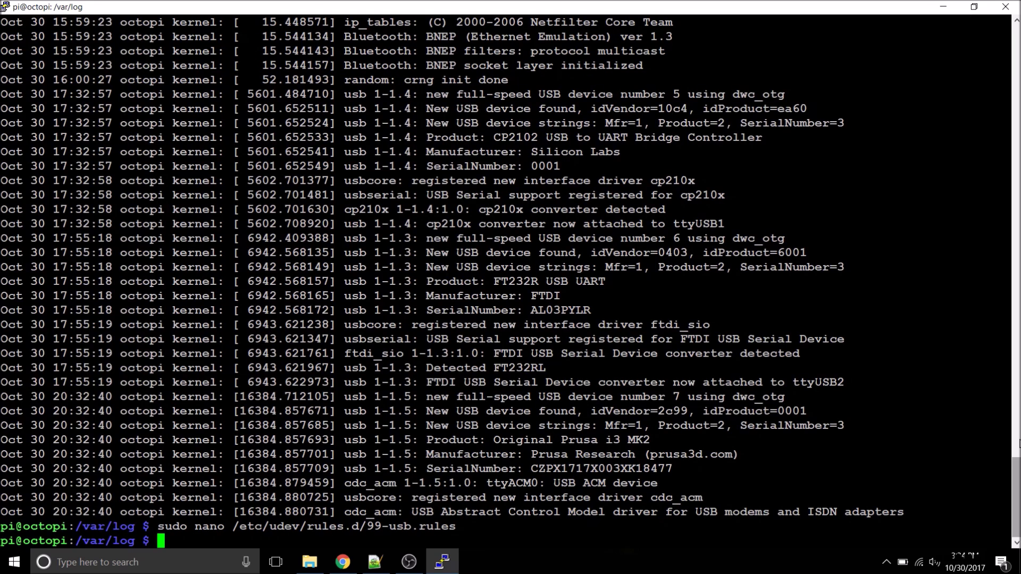
Step: Reboot the Raspberry Pi with 'sudo reboot now' and reconnect the PuTTY session
{"action": "type", "text": "sud"}
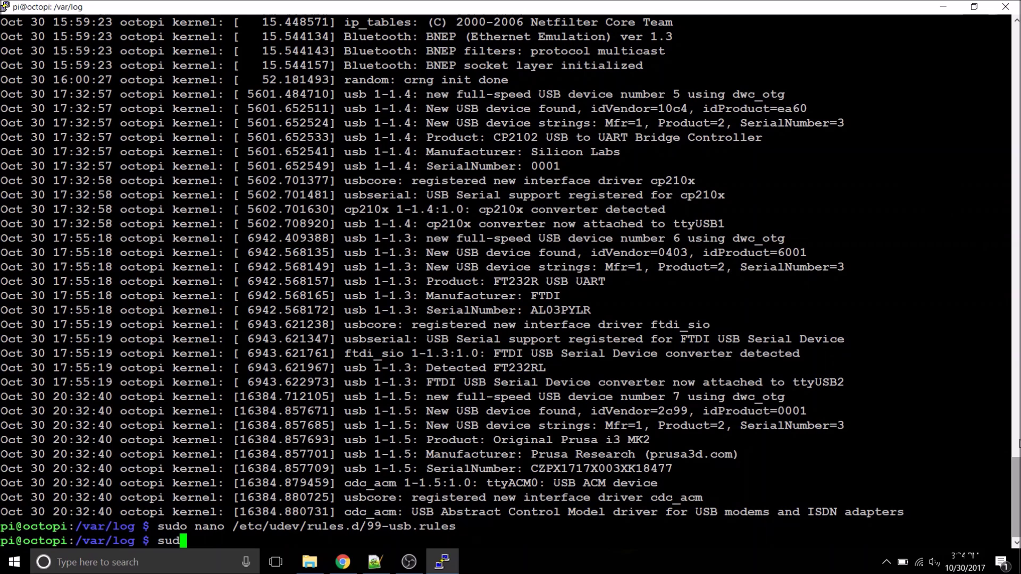
{"action": "type", "text": "o reboot now"}
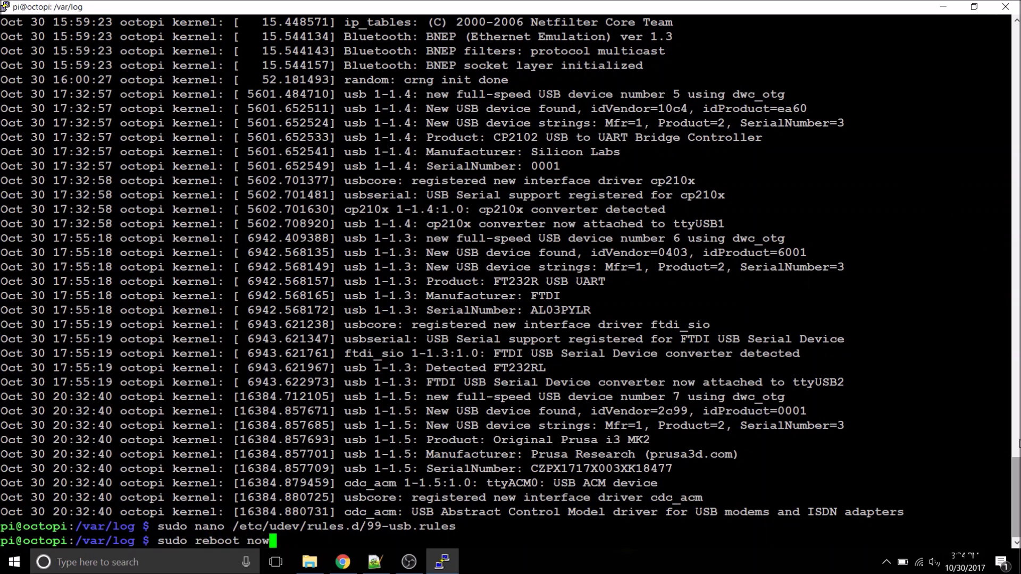
{"action": "key", "text": "Return"}
{"action": "left_click", "coordinate": [5, 6]}
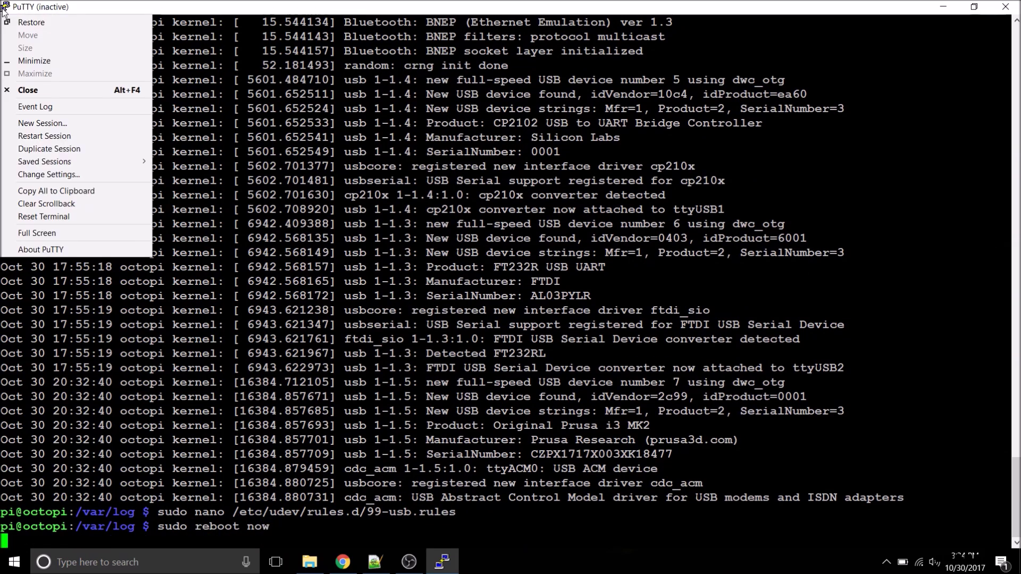
{"action": "left_click", "coordinate": [76, 136]}
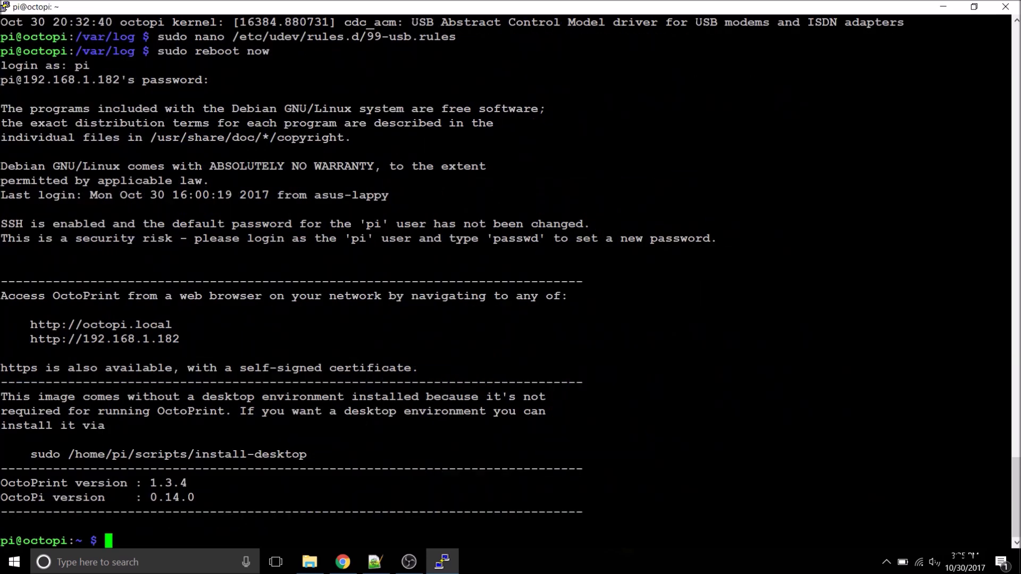
Step: List /dev and scroll back to review the ANETA2, CR10 and KOSSEL printer symlinks
{"action": "type", "text": "sudo la -l /dev"}
{"action": "key", "text": "Return"}
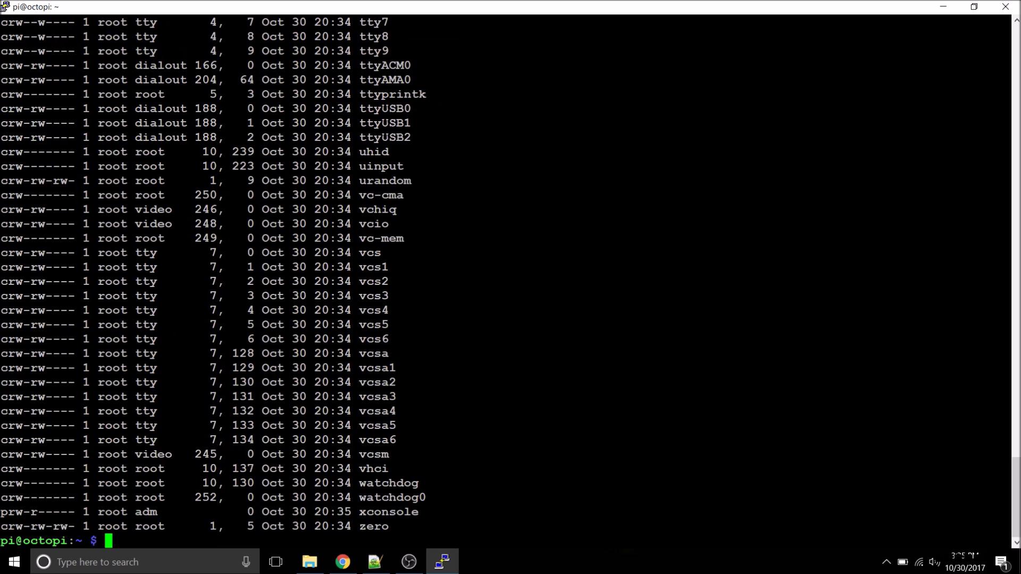
{"action": "key", "text": "shift+Page_Up"}
{"action": "key", "text": "shift+Page_Up"}
{"action": "key", "text": "shift+Page_Up"}
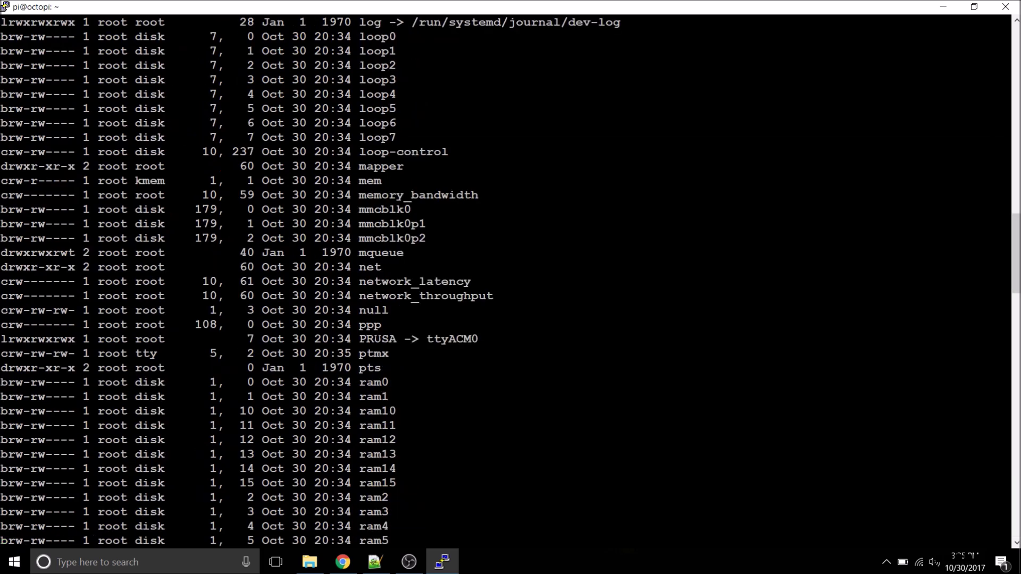
{"action": "key", "text": "shift+Page_Up"}
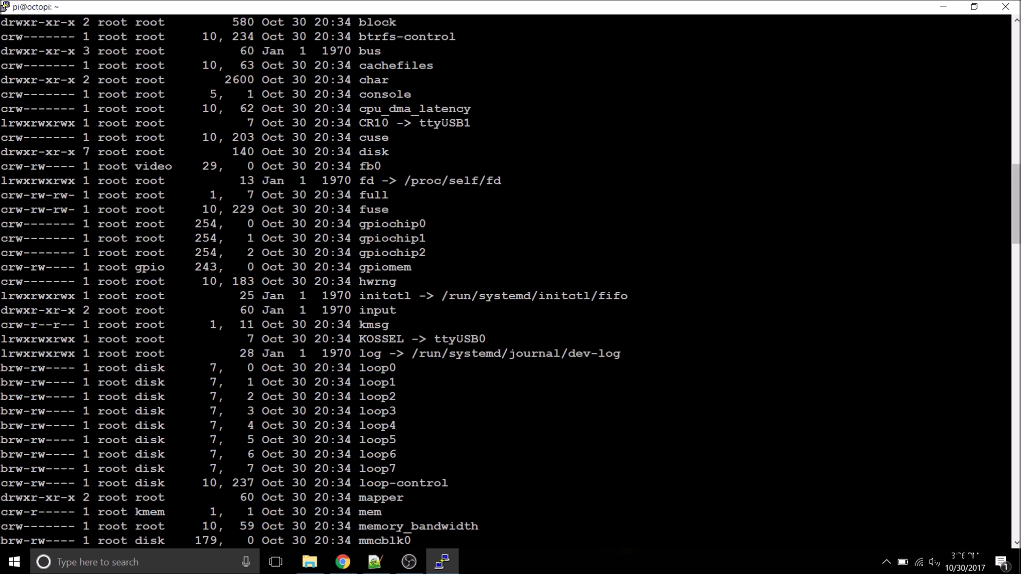
{"action": "scroll", "coordinate": [505, 282], "scroll_direction": "up", "scroll_amount": 4}
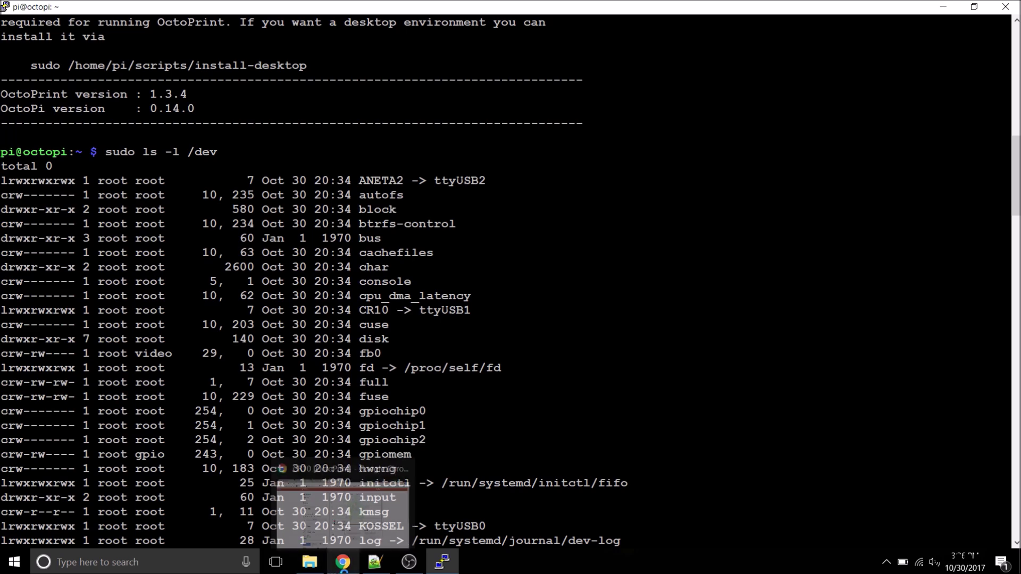
{"action": "left_click", "coordinate": [343, 562]}
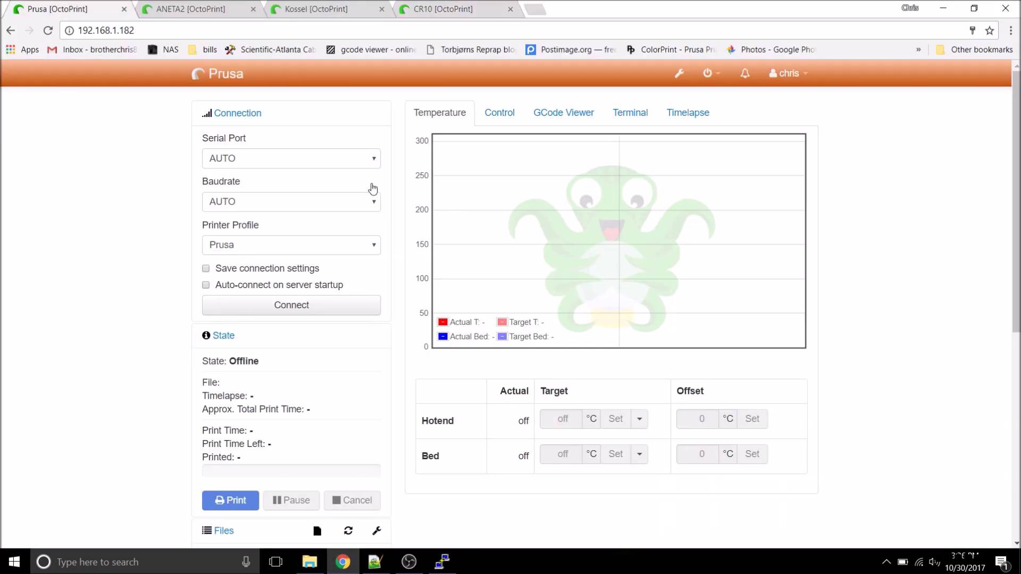
Step: Add /dev/PRUSA to the Prusa instance's additional serial ports and save the settings
{"action": "left_click", "coordinate": [680, 73]}
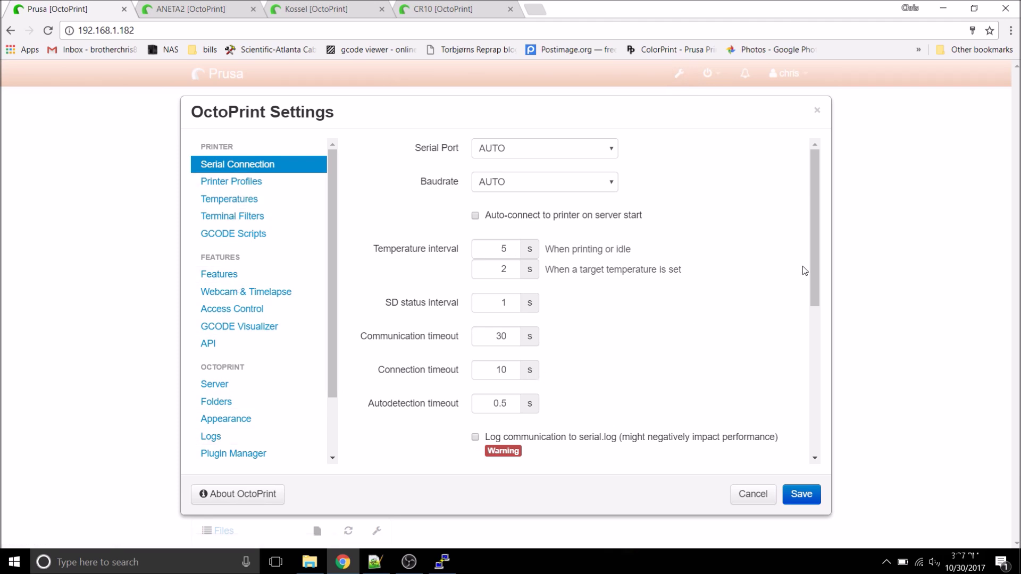
{"action": "scroll", "coordinate": [806, 266], "scroll_direction": "down", "scroll_amount": 4}
{"action": "left_click", "coordinate": [543, 292]}
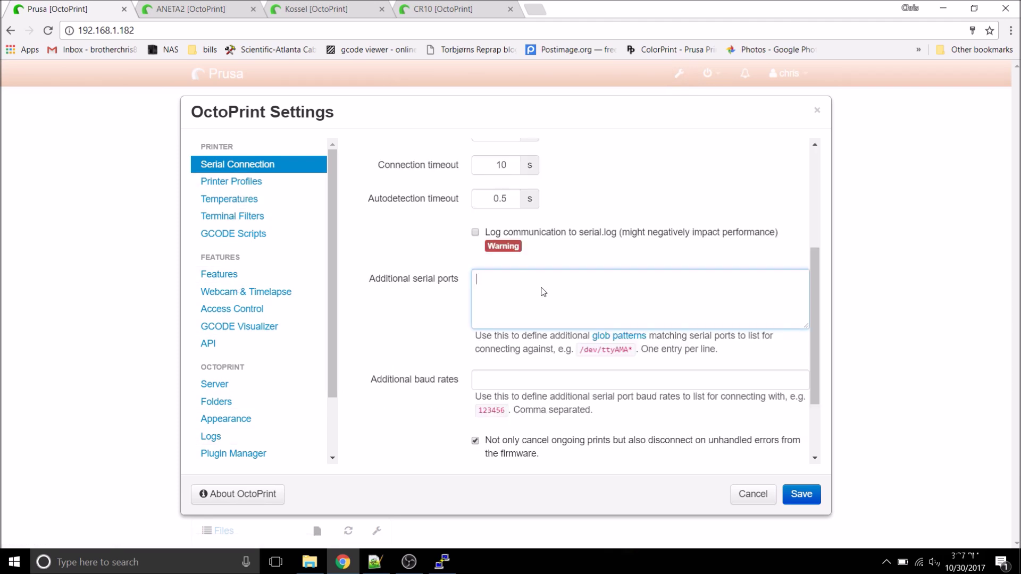
{"action": "type", "text": "/dev/PRUSA"}
{"action": "left_click", "coordinate": [803, 493]}
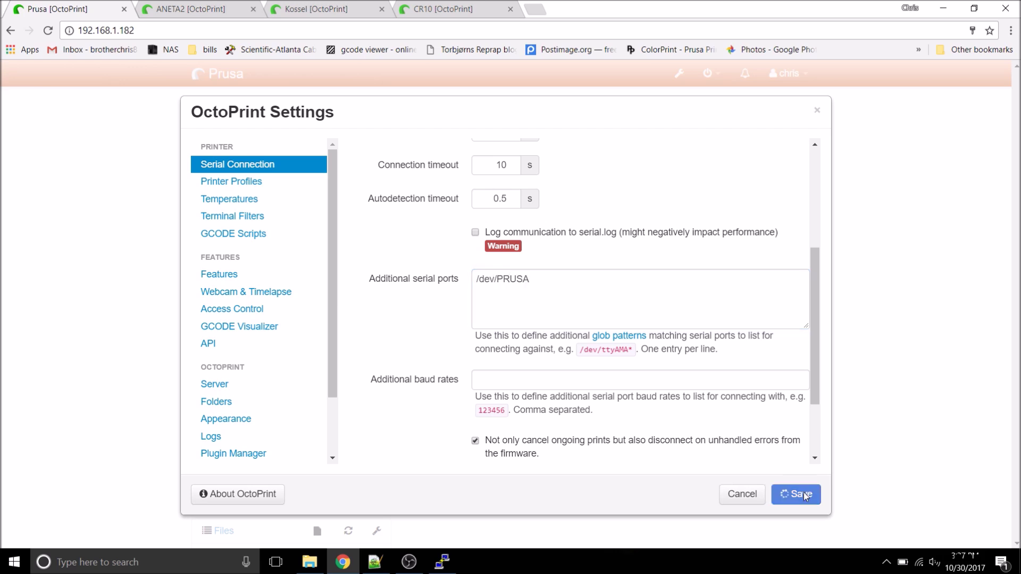
Step: Select /dev/PRUSA as the serial port and connect to the Prusa printer
{"action": "left_click", "coordinate": [374, 158]}
{"action": "left_click", "coordinate": [239, 241]}
{"action": "left_click", "coordinate": [232, 306]}
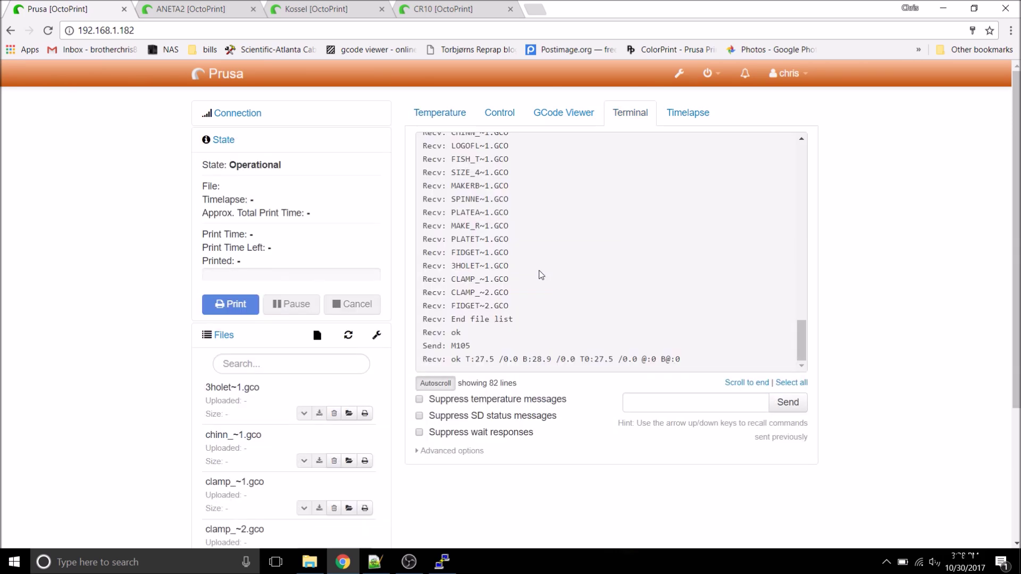
Step: In the Kossel instance, add /dev/ttyACM0 to additional serial ports, save, and reload
{"action": "left_click", "coordinate": [319, 13]}
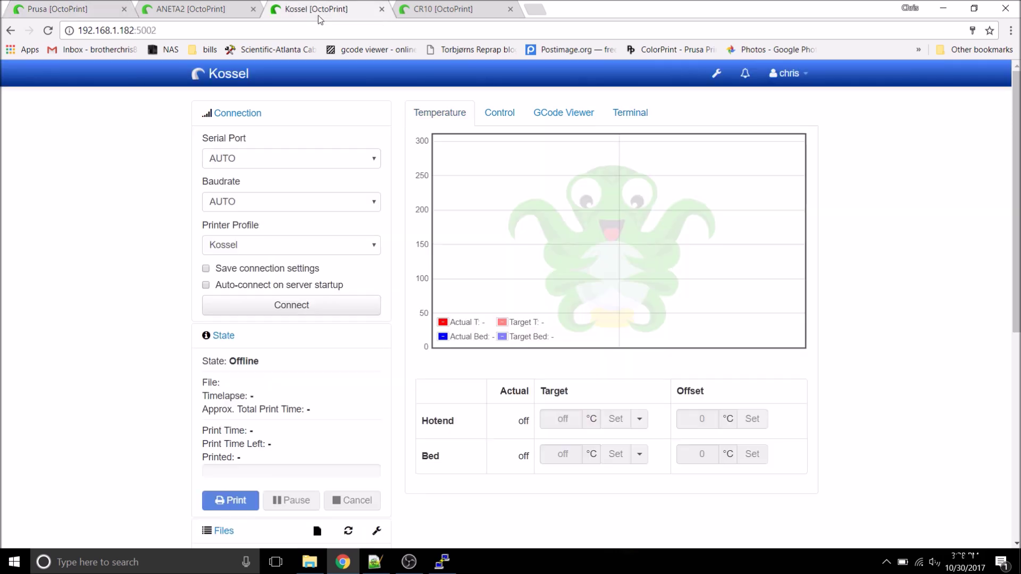
{"action": "left_click", "coordinate": [717, 73]}
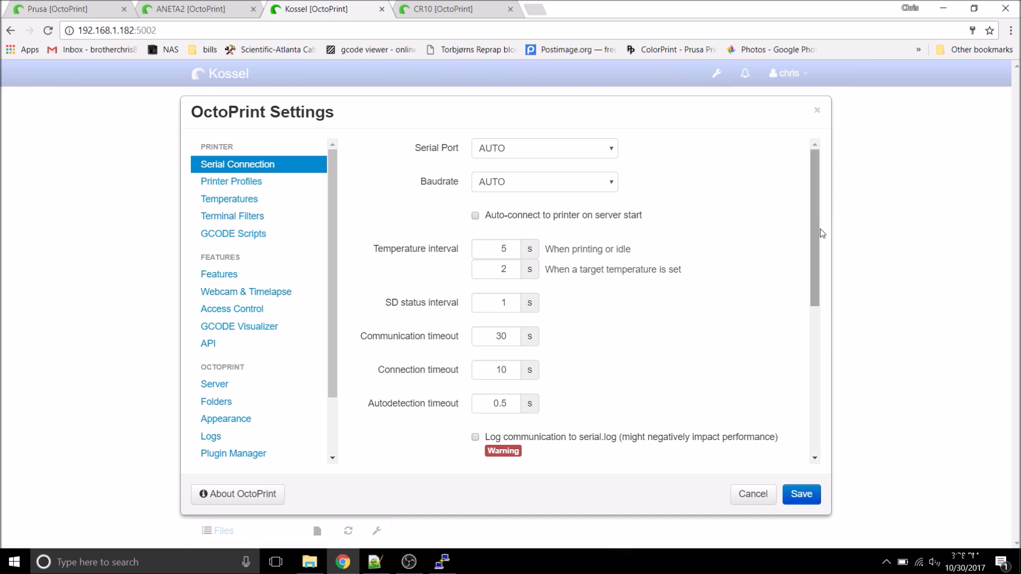
{"action": "left_click_drag", "start_coordinate": [820, 229], "coordinate": [824, 261]}
{"action": "scroll", "coordinate": [641, 250], "scroll_direction": "down", "scroll_amount": 4}
{"action": "left_click", "coordinate": [641, 246]}
{"action": "type", "text": "/de"}
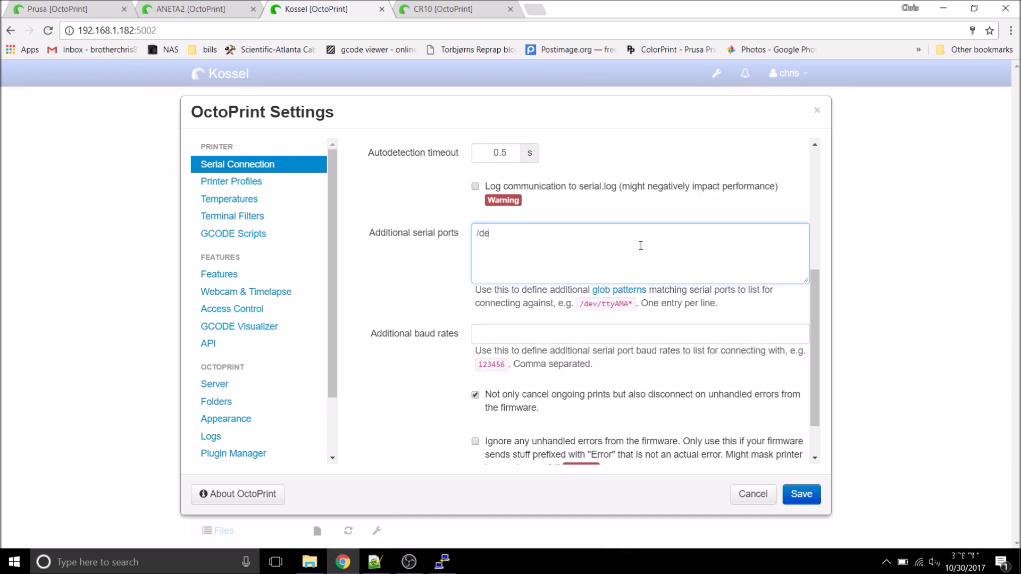
{"action": "type", "text": "v/ttyACM0"}
{"action": "left_click", "coordinate": [801, 494]}
{"action": "left_click", "coordinate": [46, 30]}
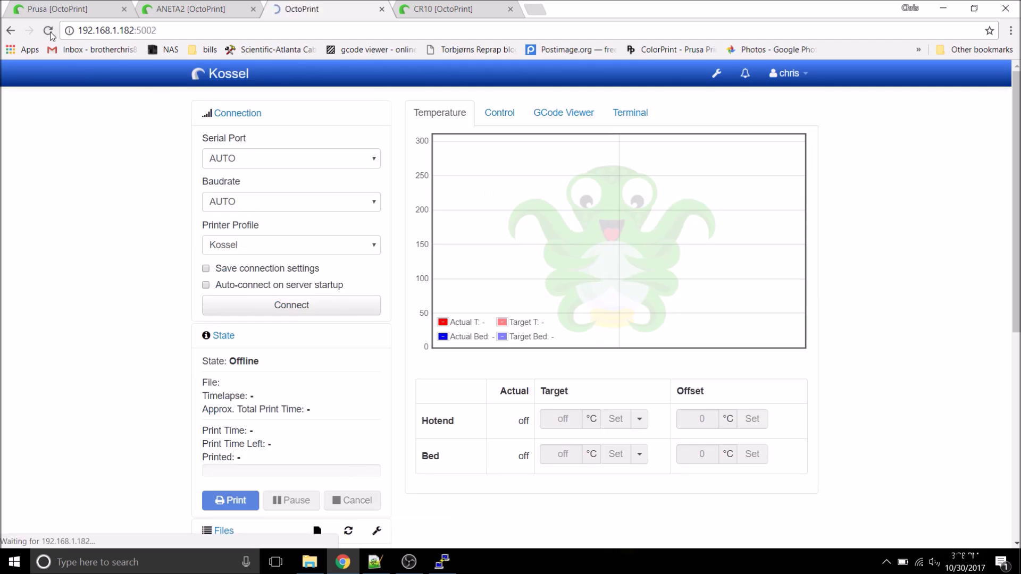
Step: Connect the Kossel printer through /dev/KOSSEL with its connection settings saved
{"action": "left_click", "coordinate": [319, 158]}
{"action": "left_click", "coordinate": [327, 239]}
{"action": "left_click", "coordinate": [206, 269]}
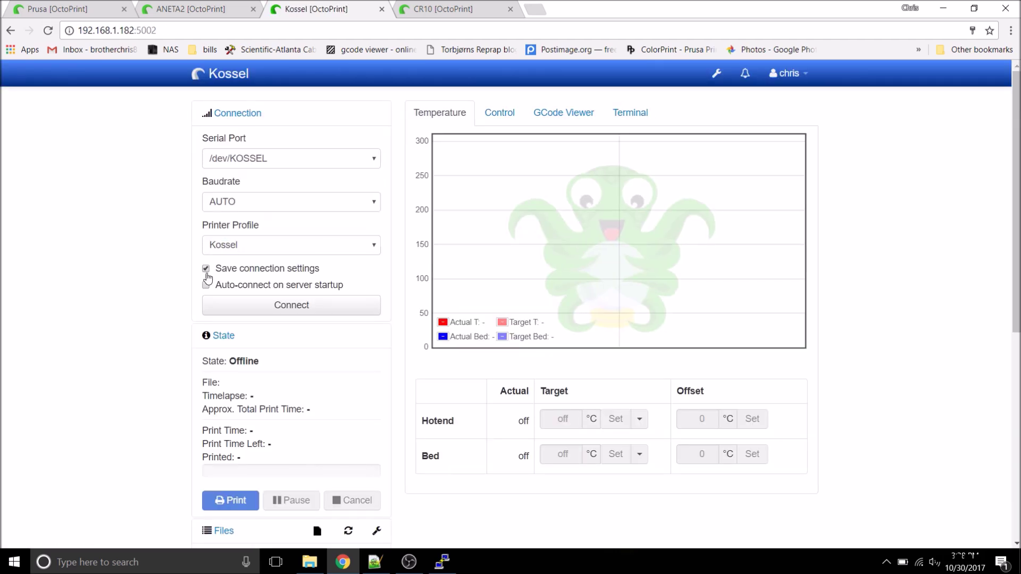
{"action": "left_click", "coordinate": [249, 306]}
Step: In the CR10 instance, add /dev/CR10 to additional serial ports, save, and reload
{"action": "key", "text": "ctrl+Tab"}
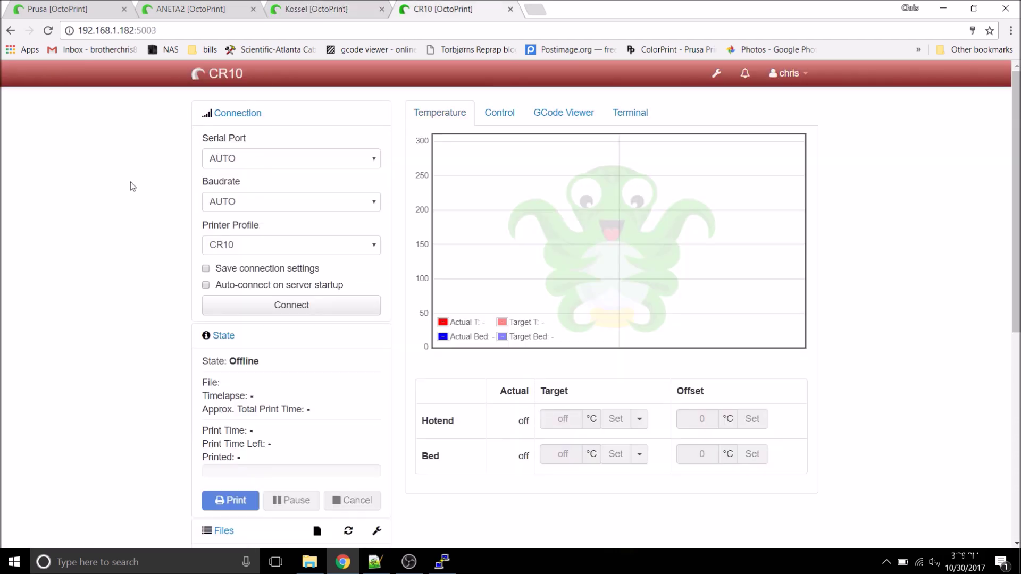
{"action": "left_click", "coordinate": [716, 72]}
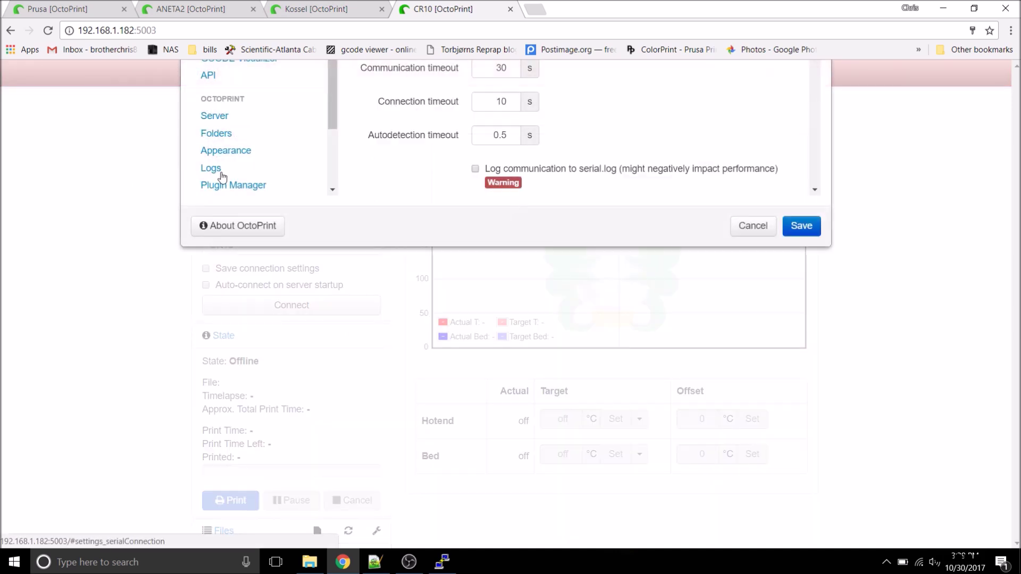
{"action": "scroll", "coordinate": [814, 247], "scroll_direction": "down", "scroll_amount": 4}
{"action": "left_click", "coordinate": [687, 284]}
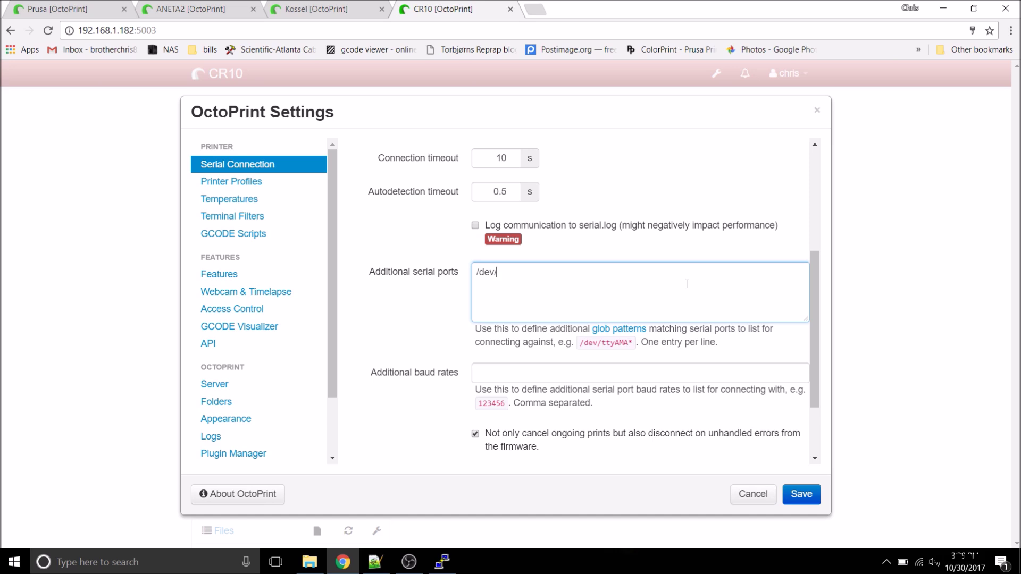
{"action": "left_click", "coordinate": [801, 494]}
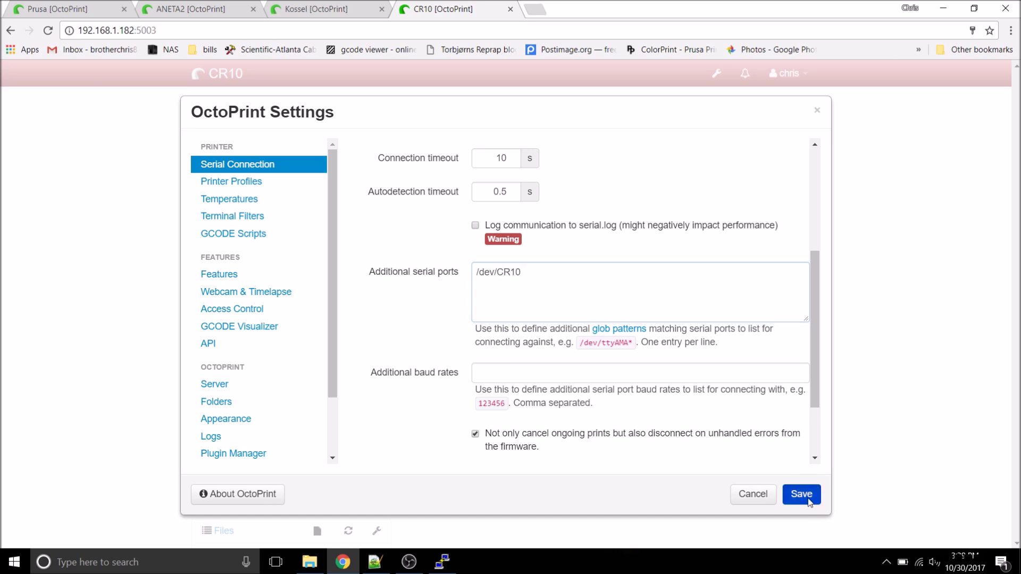
{"action": "left_click", "coordinate": [48, 30]}
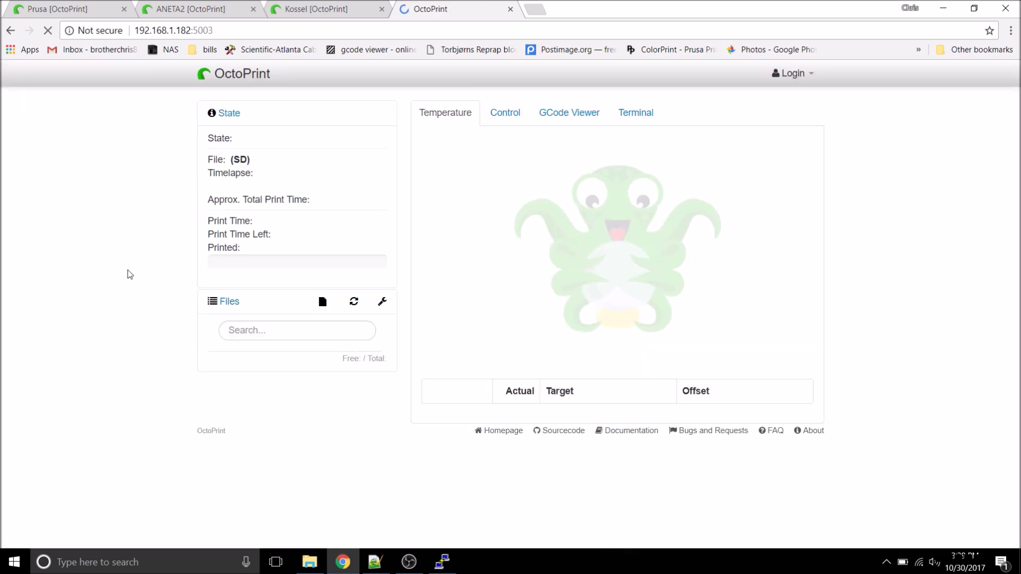
Step: Connect the CR10 printer through /dev/CR10 with its connection settings saved
{"action": "left_click", "coordinate": [355, 159]}
{"action": "left_click", "coordinate": [326, 234]}
{"action": "left_click", "coordinate": [206, 268]}
{"action": "left_click", "coordinate": [222, 305]}
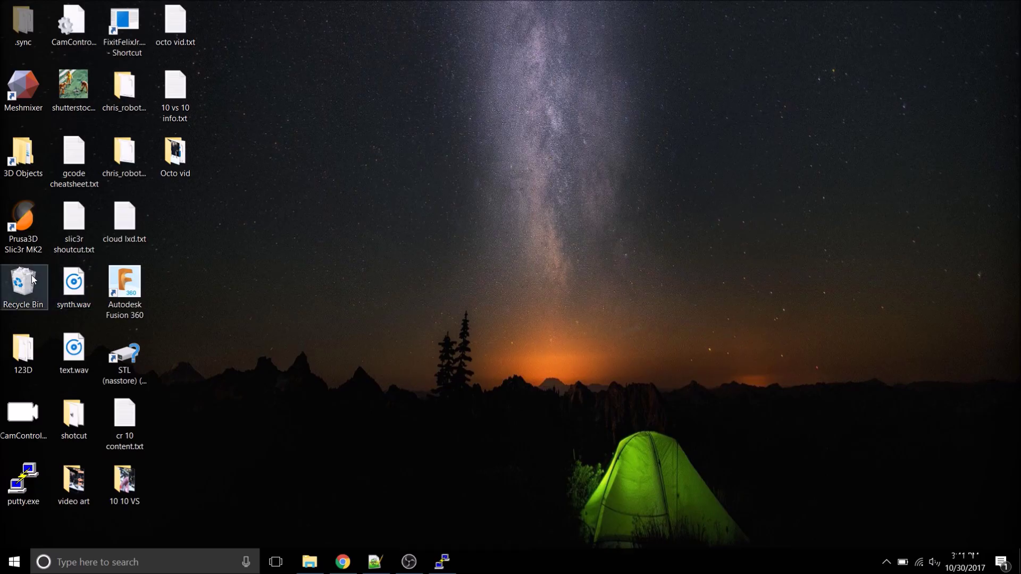
Step: Launch Slic3r Prusa Edition and test its OctoPrint upload to 192.168.1.182 using the instance's API key
{"action": "left_click", "coordinate": [21, 224]}
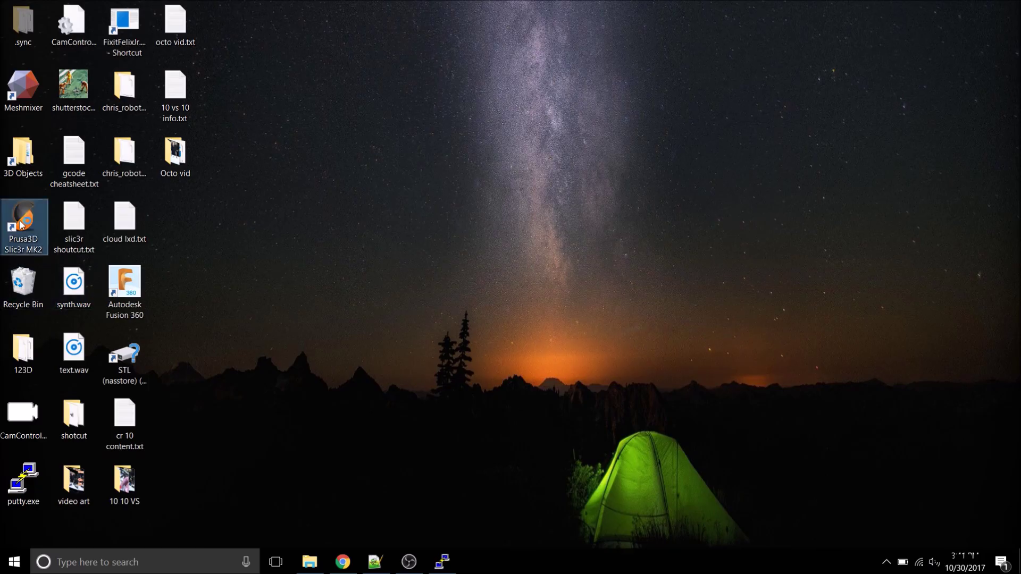
{"action": "double_click", "coordinate": [21, 224]}
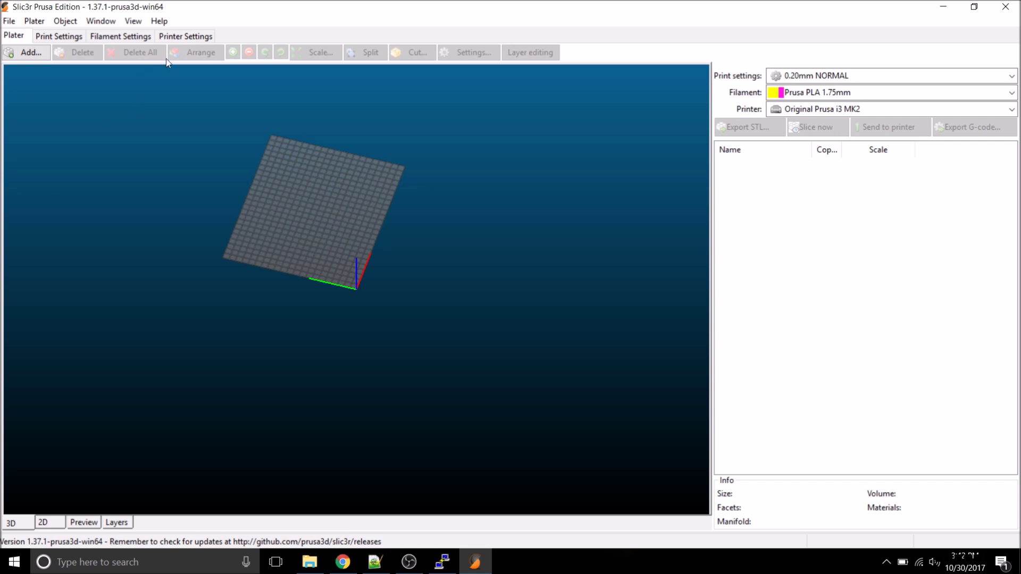
{"action": "left_click", "coordinate": [191, 35]}
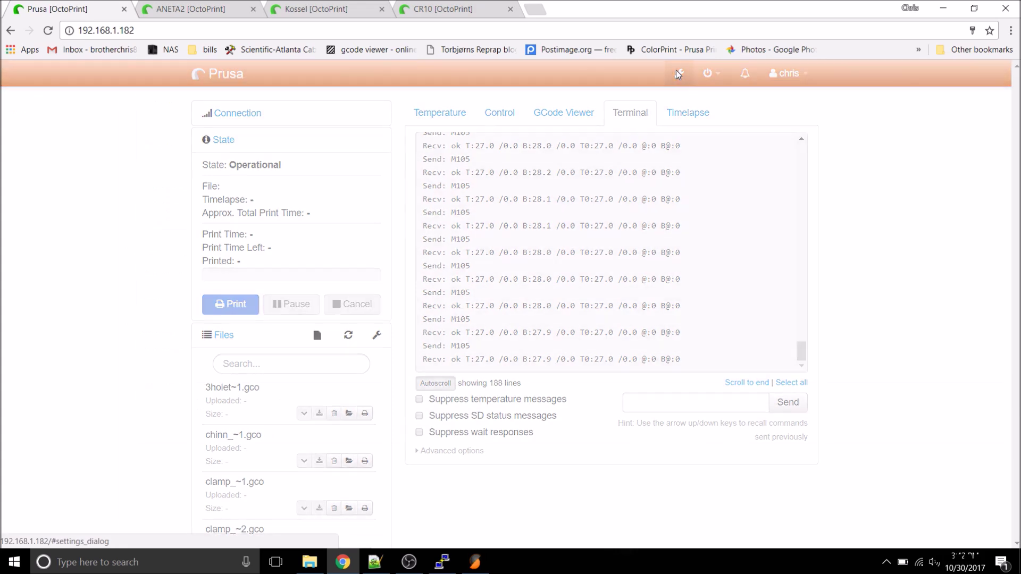
{"action": "left_click", "coordinate": [677, 72]}
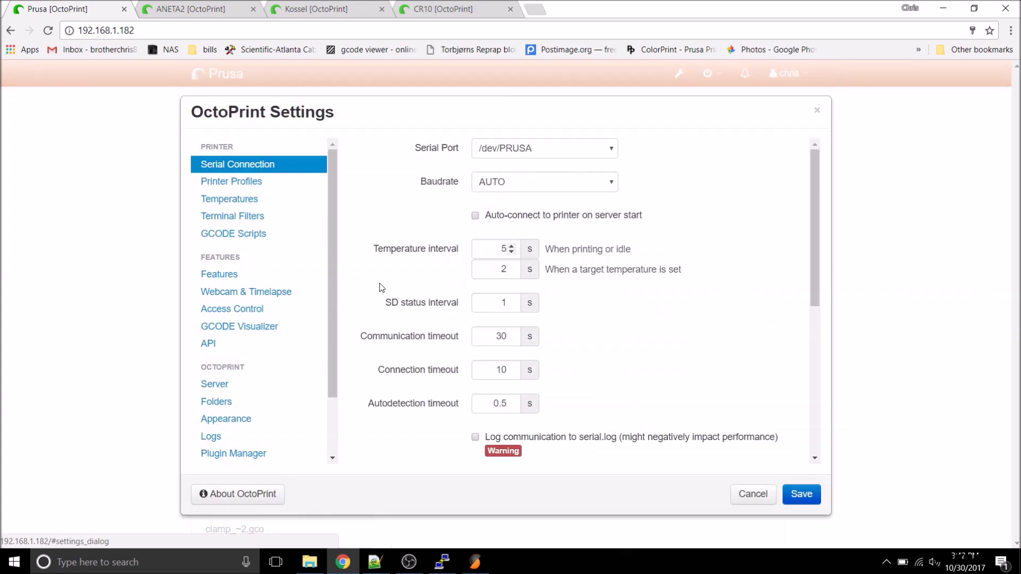
{"action": "left_click", "coordinate": [253, 353]}
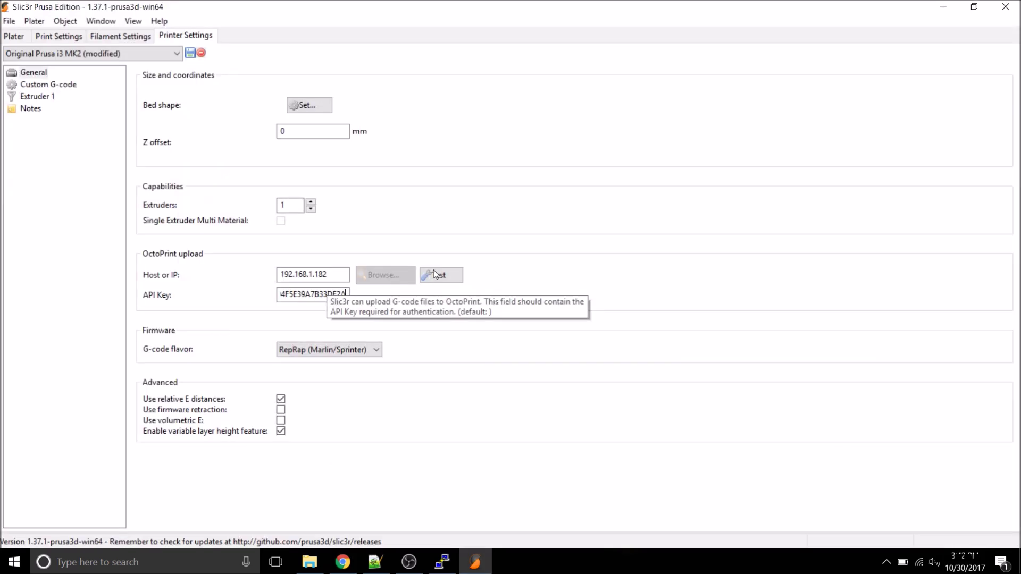
{"action": "left_click", "coordinate": [437, 274]}
{"action": "left_click", "coordinate": [568, 280]}
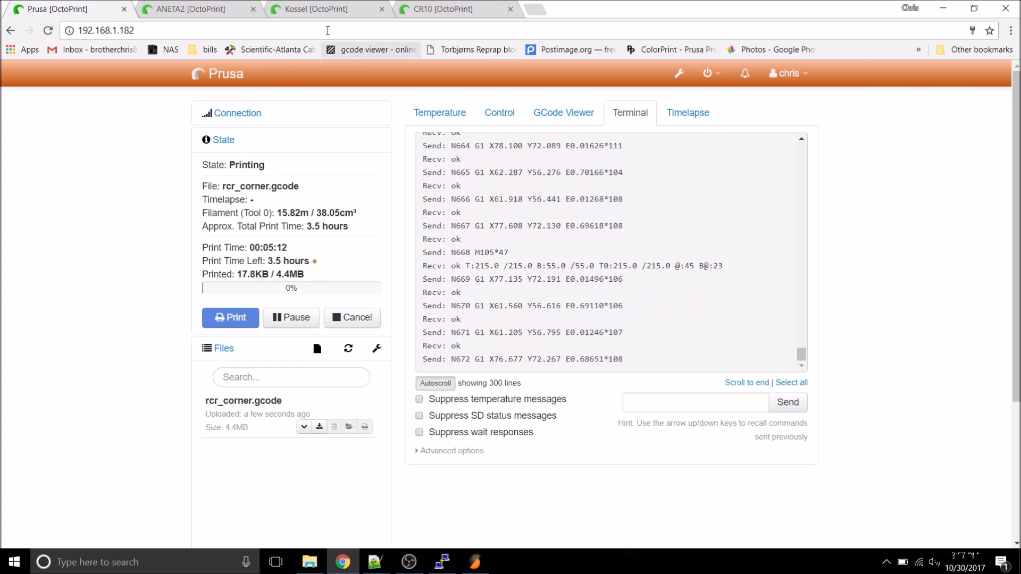
Step: Check the Kossel and CR10 instances, then run top on the Pi to watch OctoPrint processes
{"action": "left_click", "coordinate": [329, 9]}
{"action": "left_click", "coordinate": [426, 9]}
{"action": "key", "text": "alt+Tab"}
{"action": "type", "text": "top"}
{"action": "key", "text": "Return"}
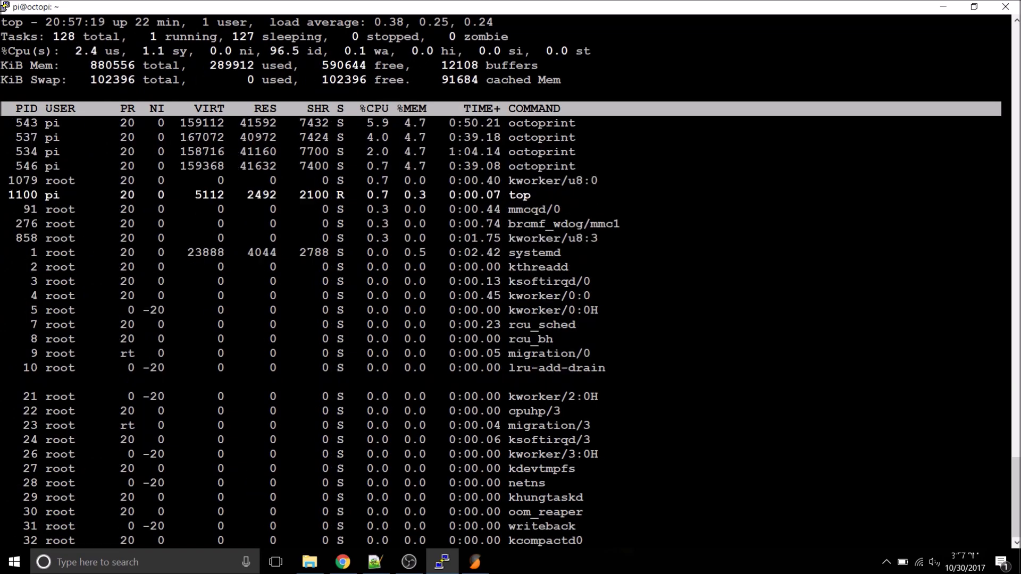